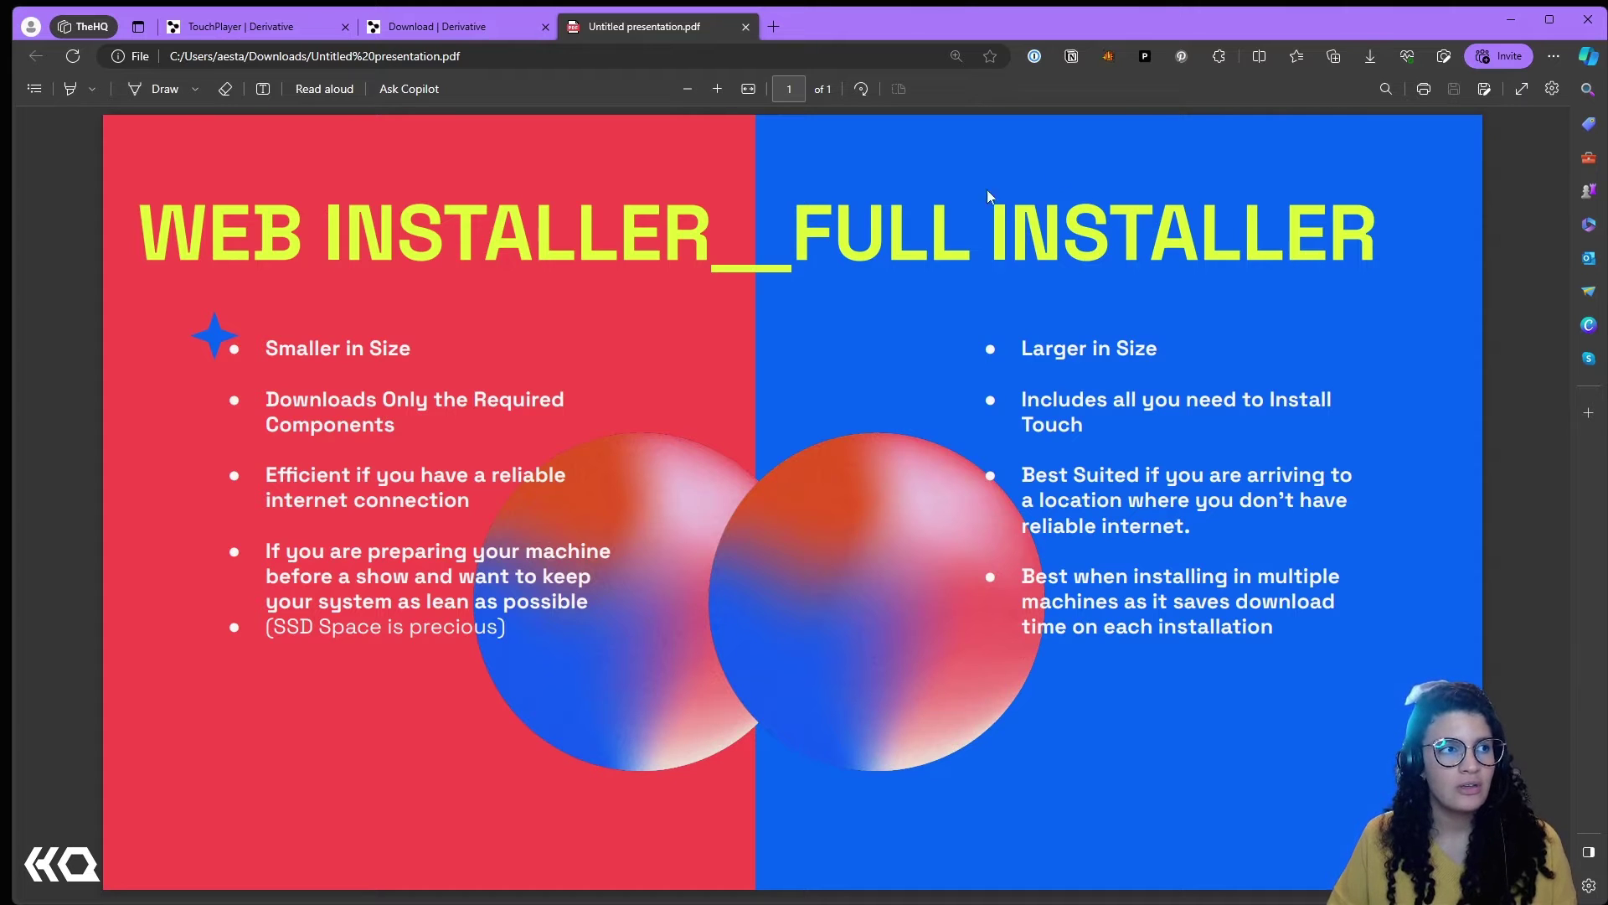
Step: Switch Edge to the 'Download | Derivative' tab with the TouchDesigner download page
click(431, 30)
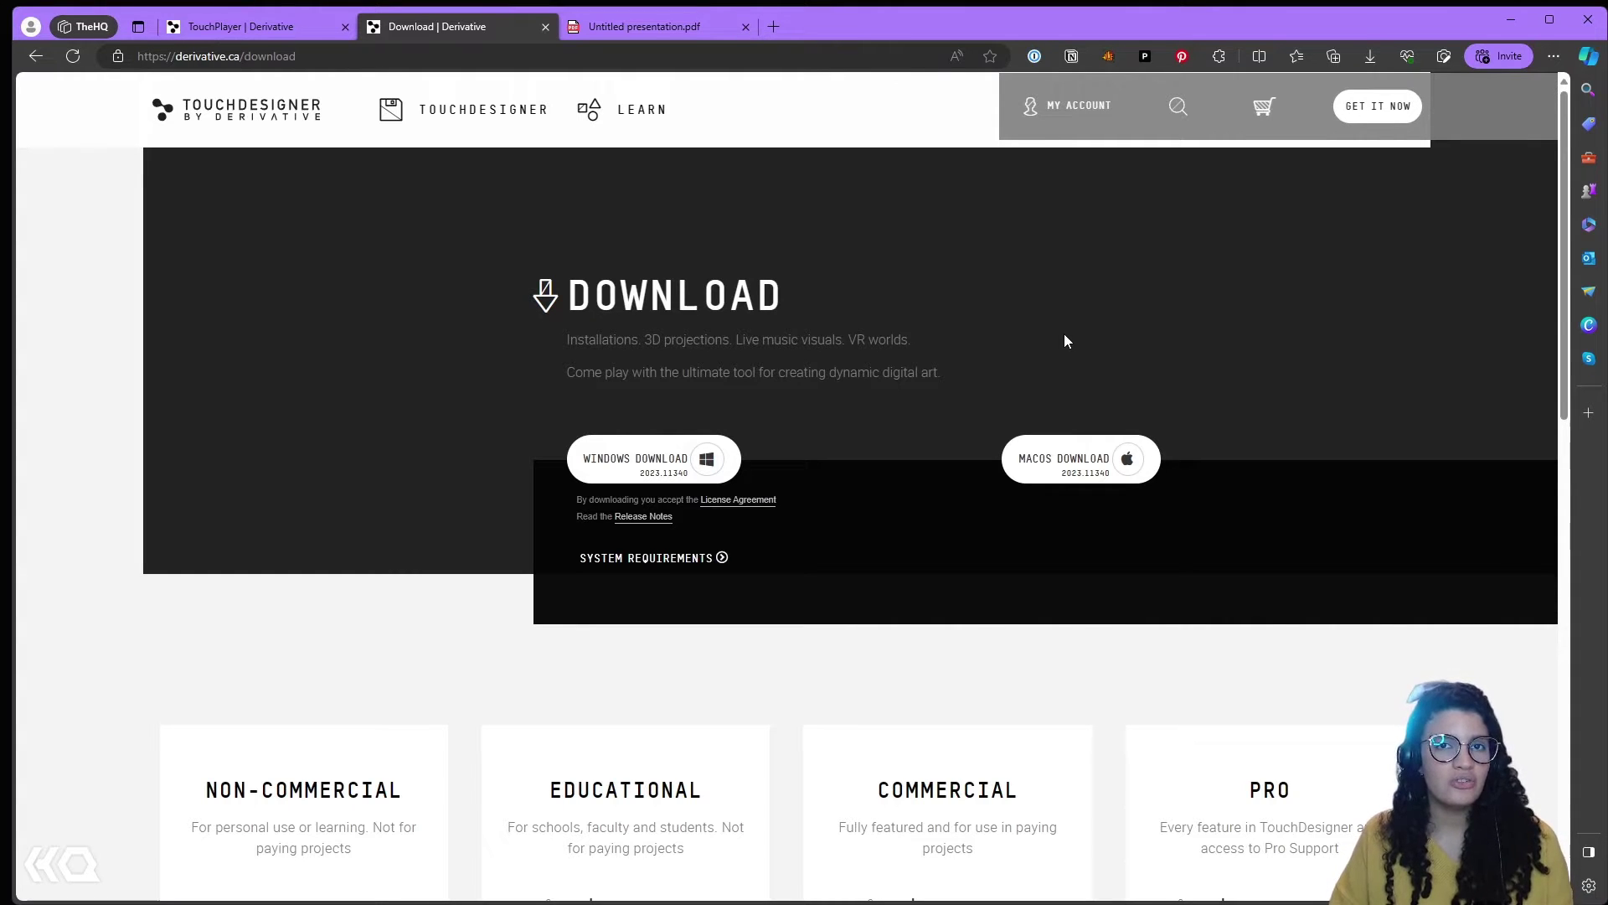
Step: Open the Windows download dialog that offers the Web Installer and the Full Installer
click(603, 470)
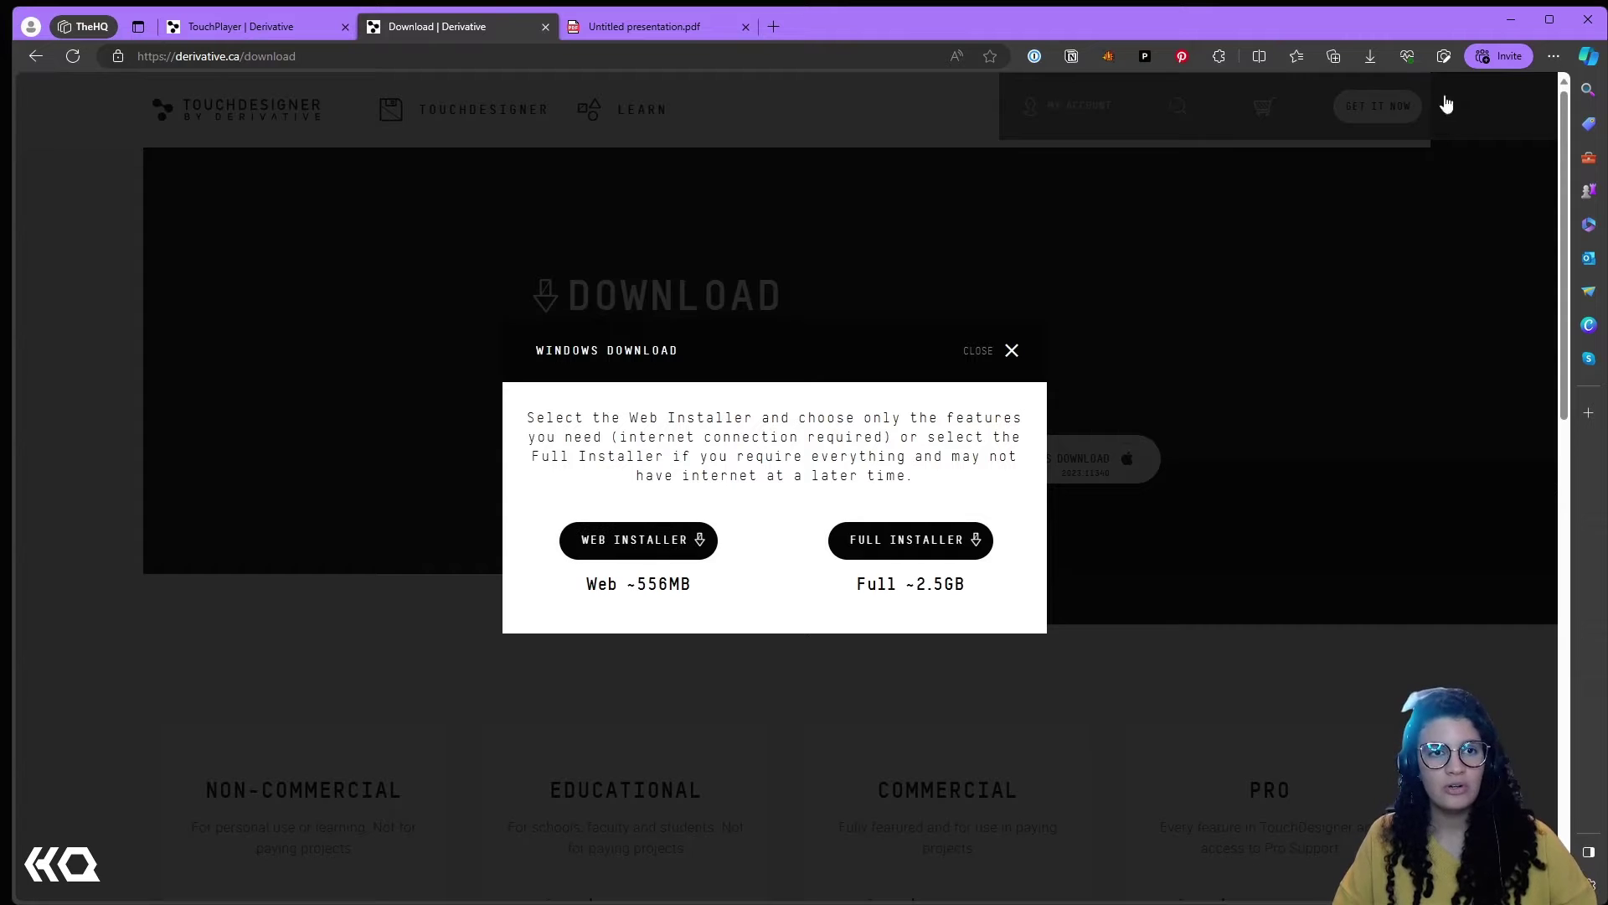
Step: Launch the TouchDesigner web installer from Edge downloads and choose a parallel build install
click(1371, 55)
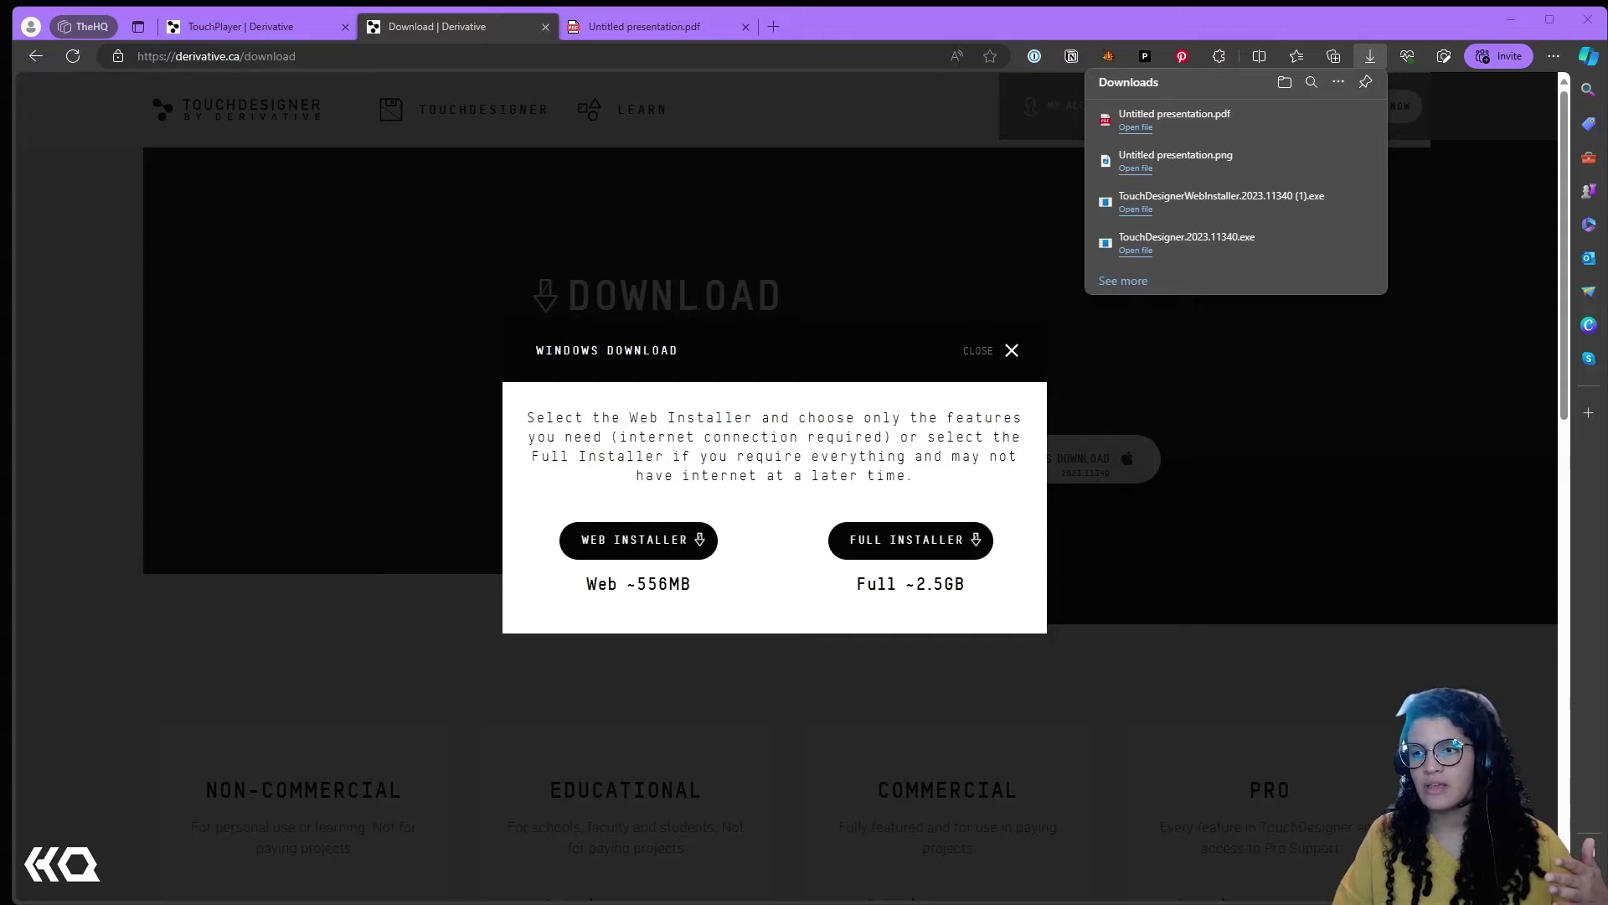
drag(1310, 234, 772, 289)
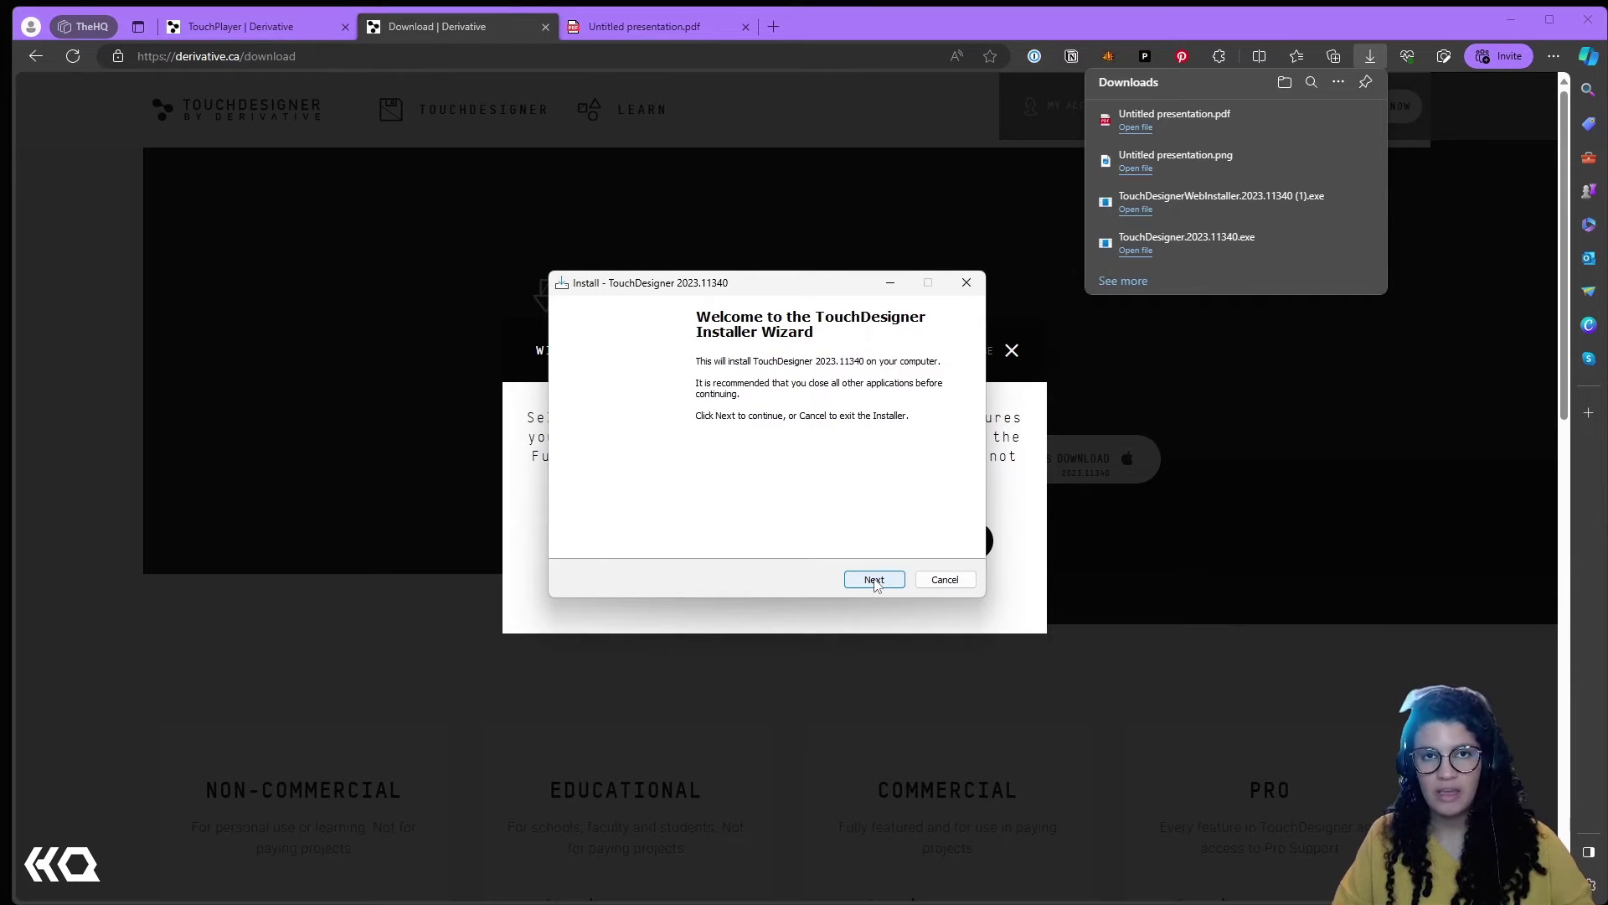
click(873, 580)
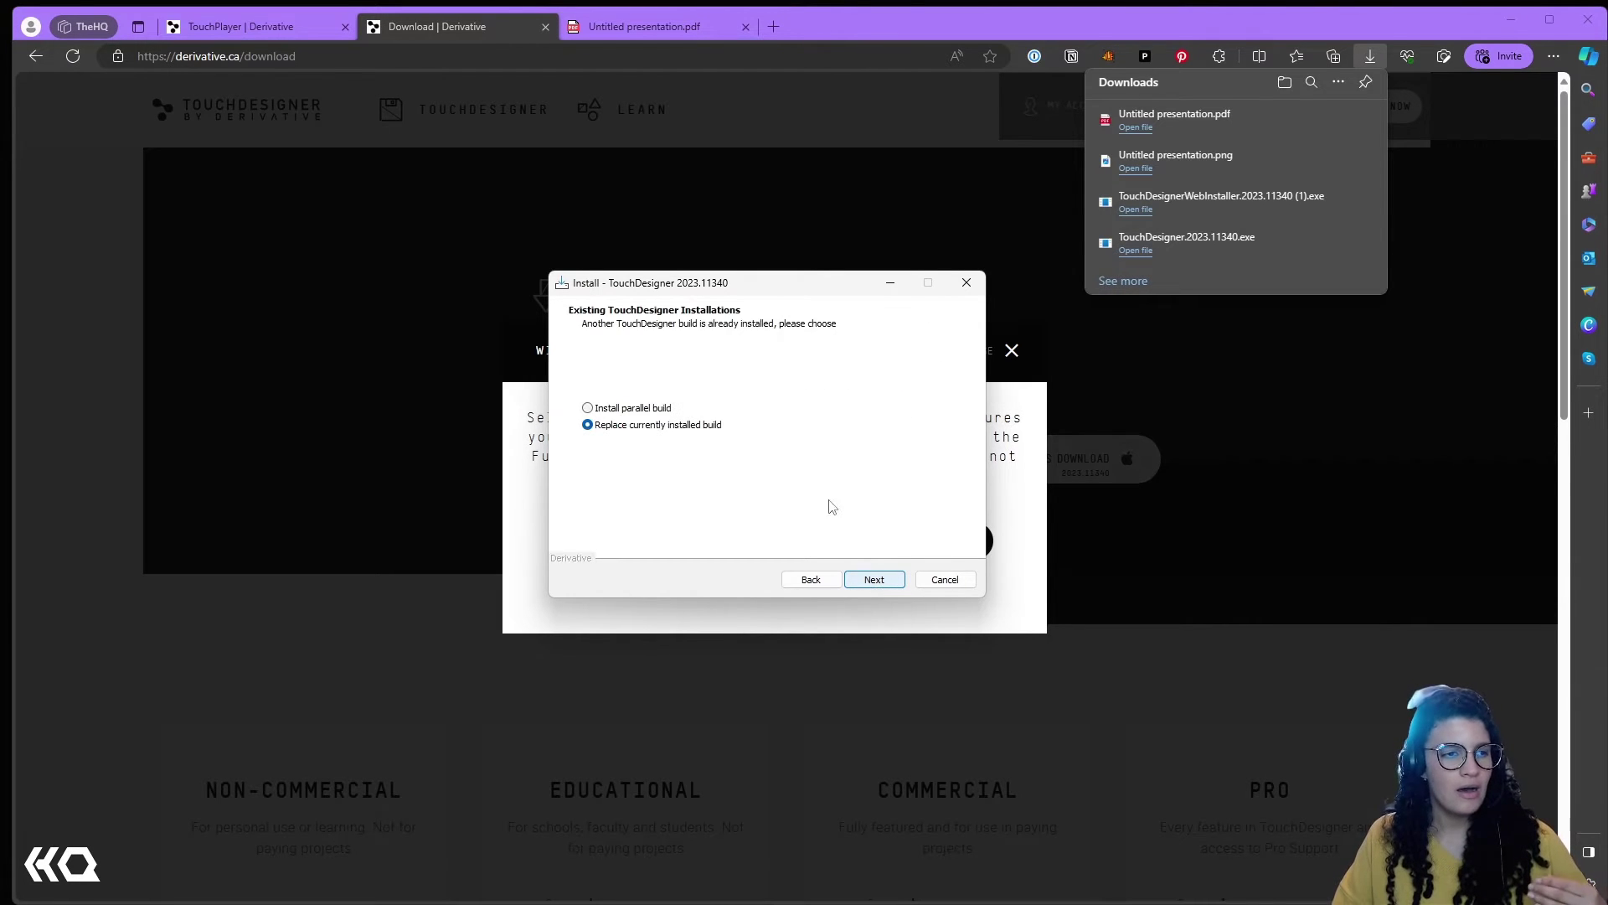
click(638, 409)
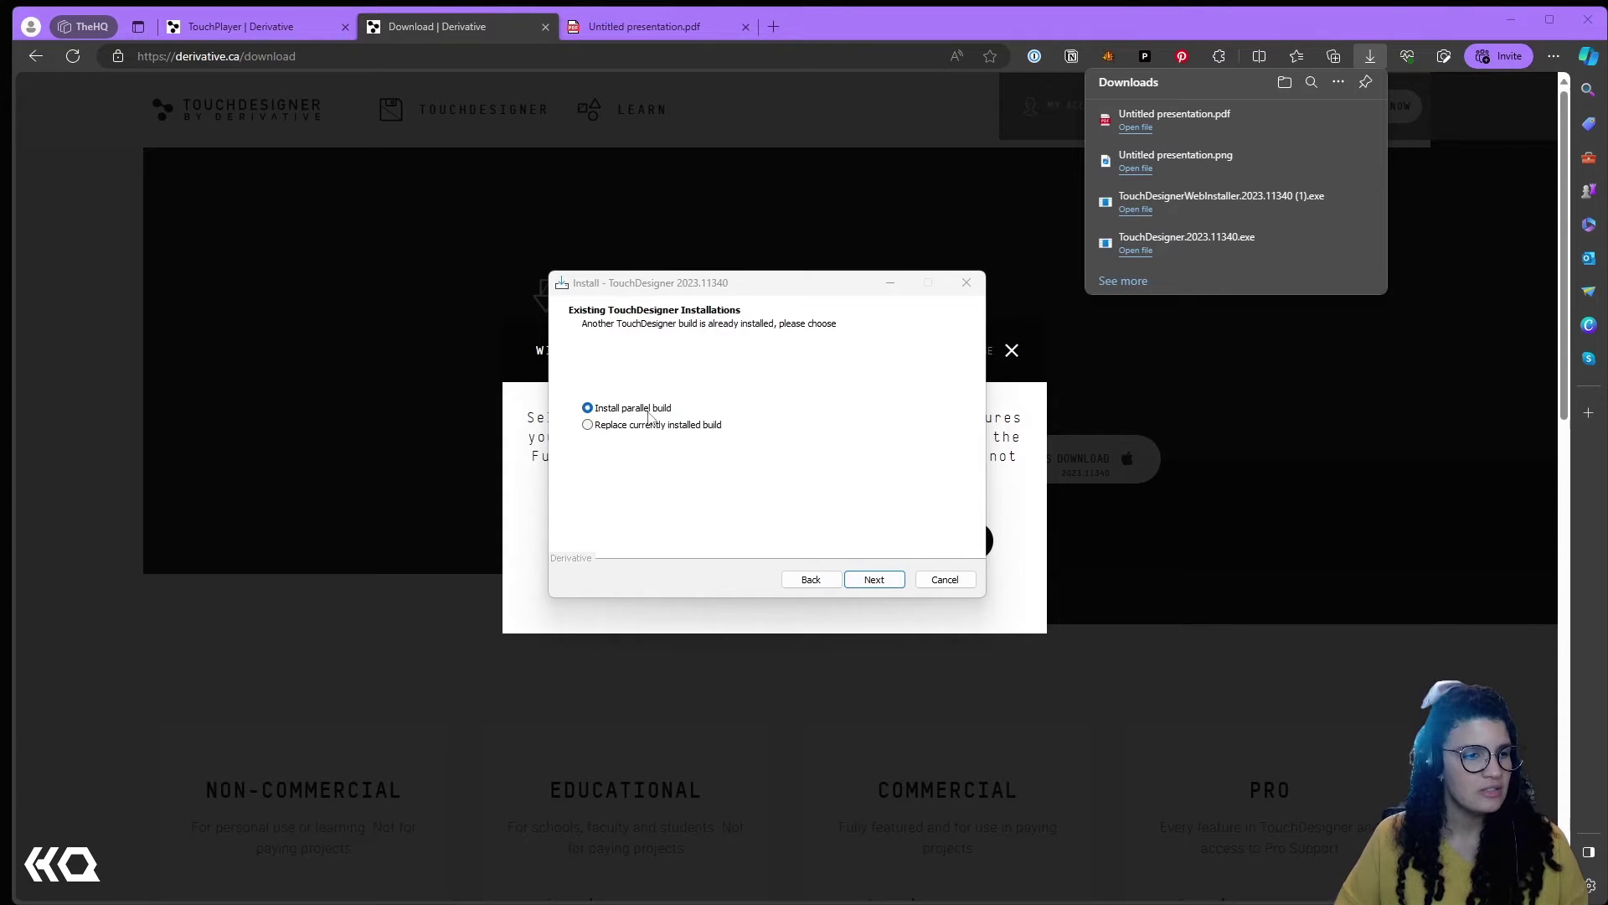
Step: Accept the license agreement and keep the default install folder
click(876, 582)
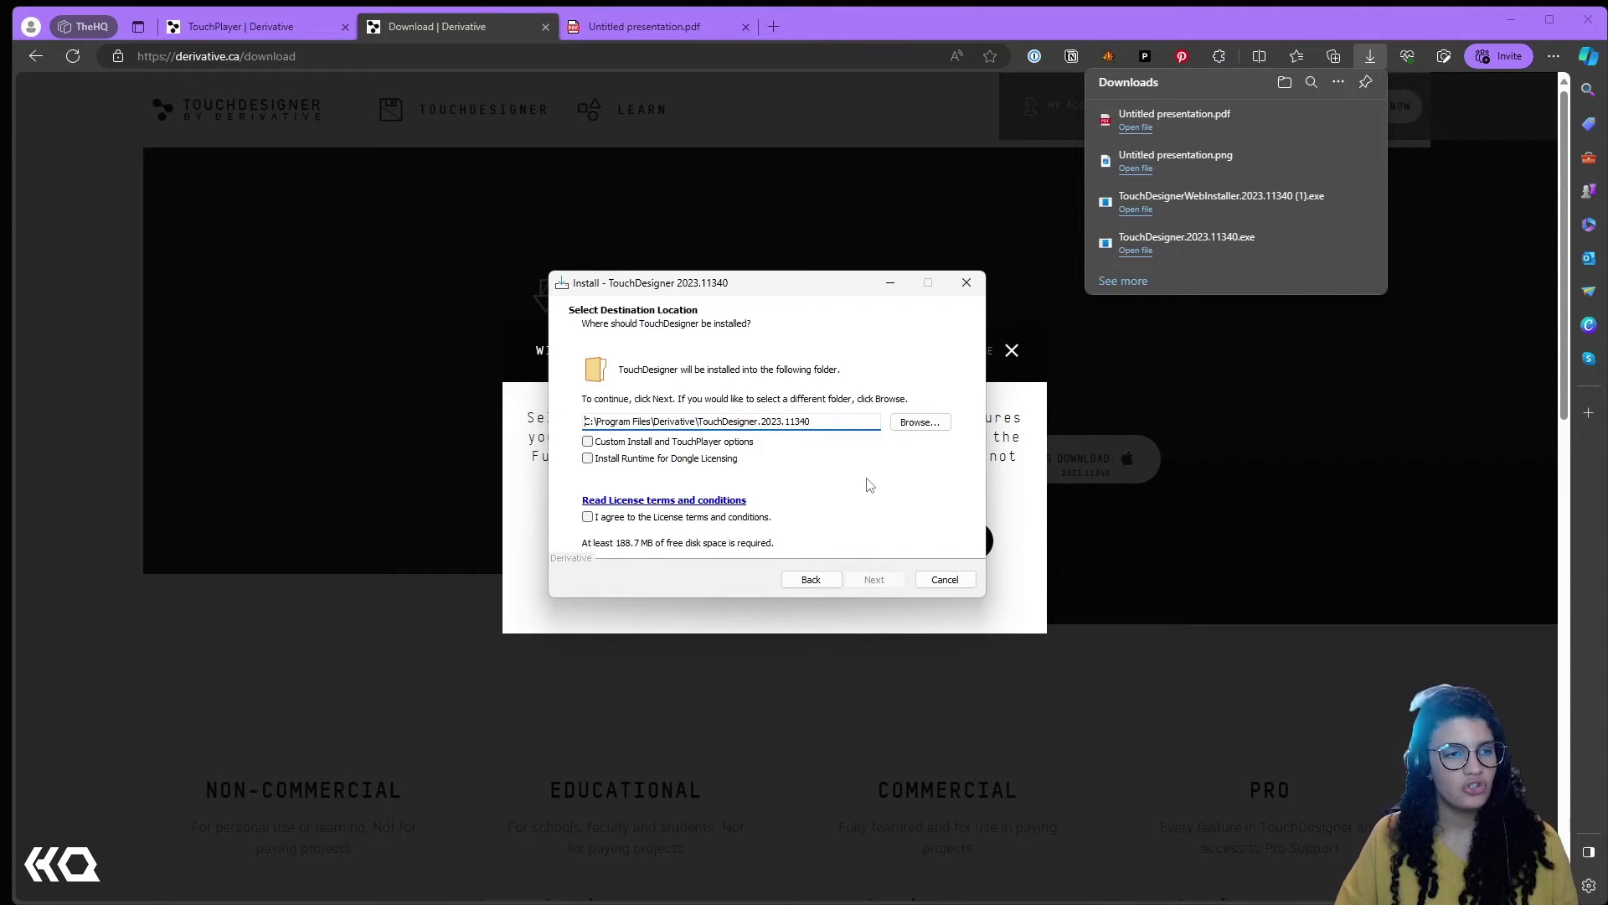
click(587, 516)
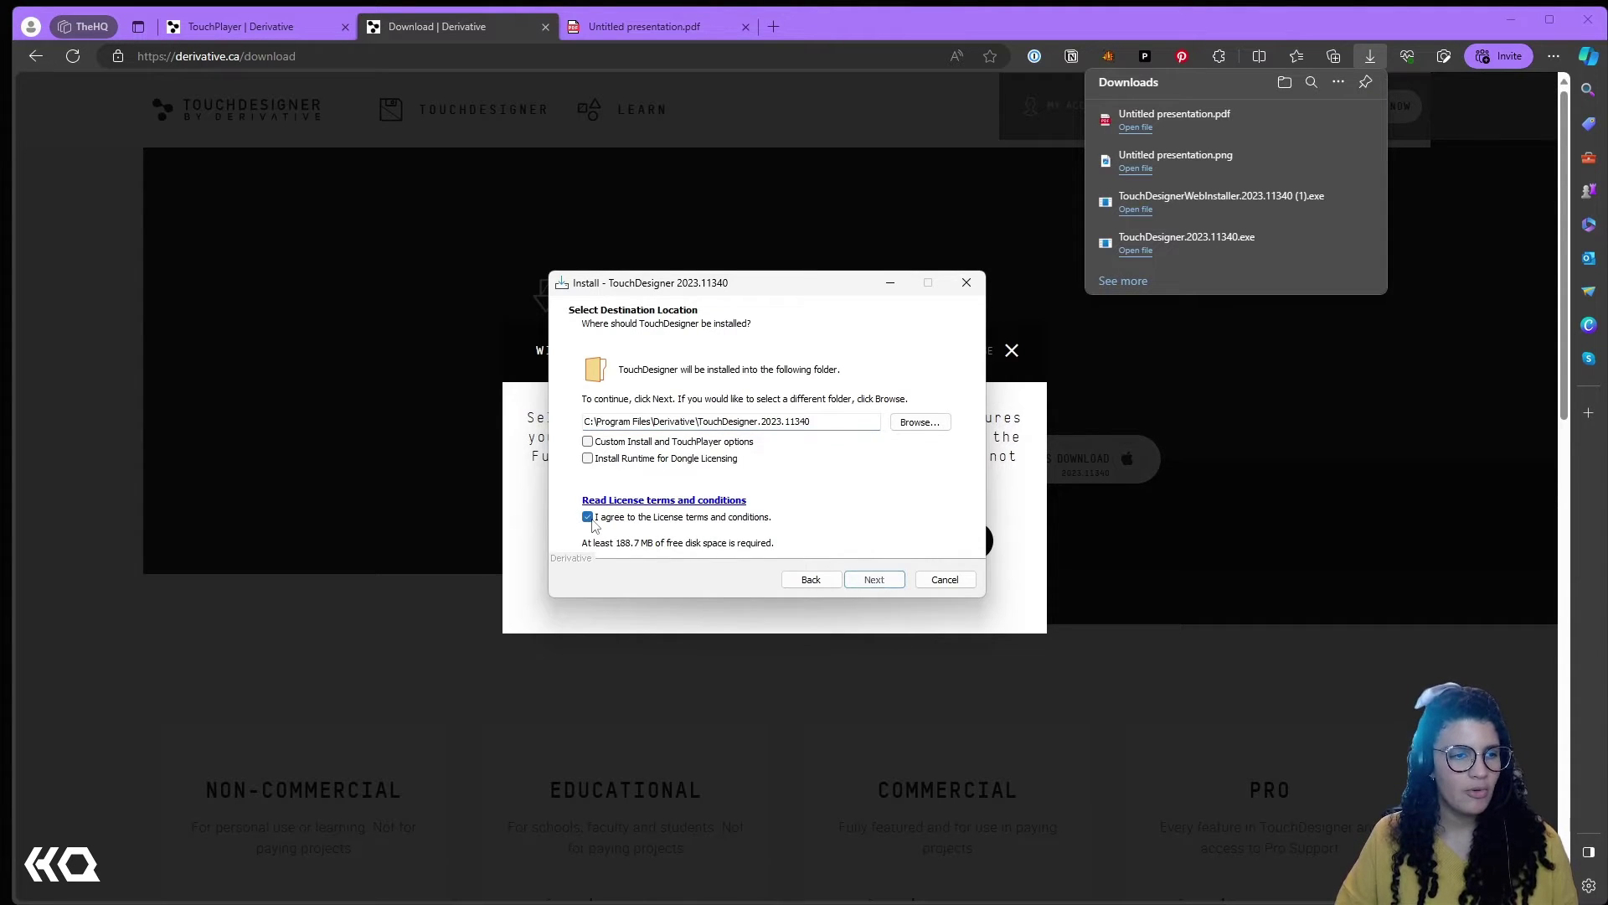
click(883, 584)
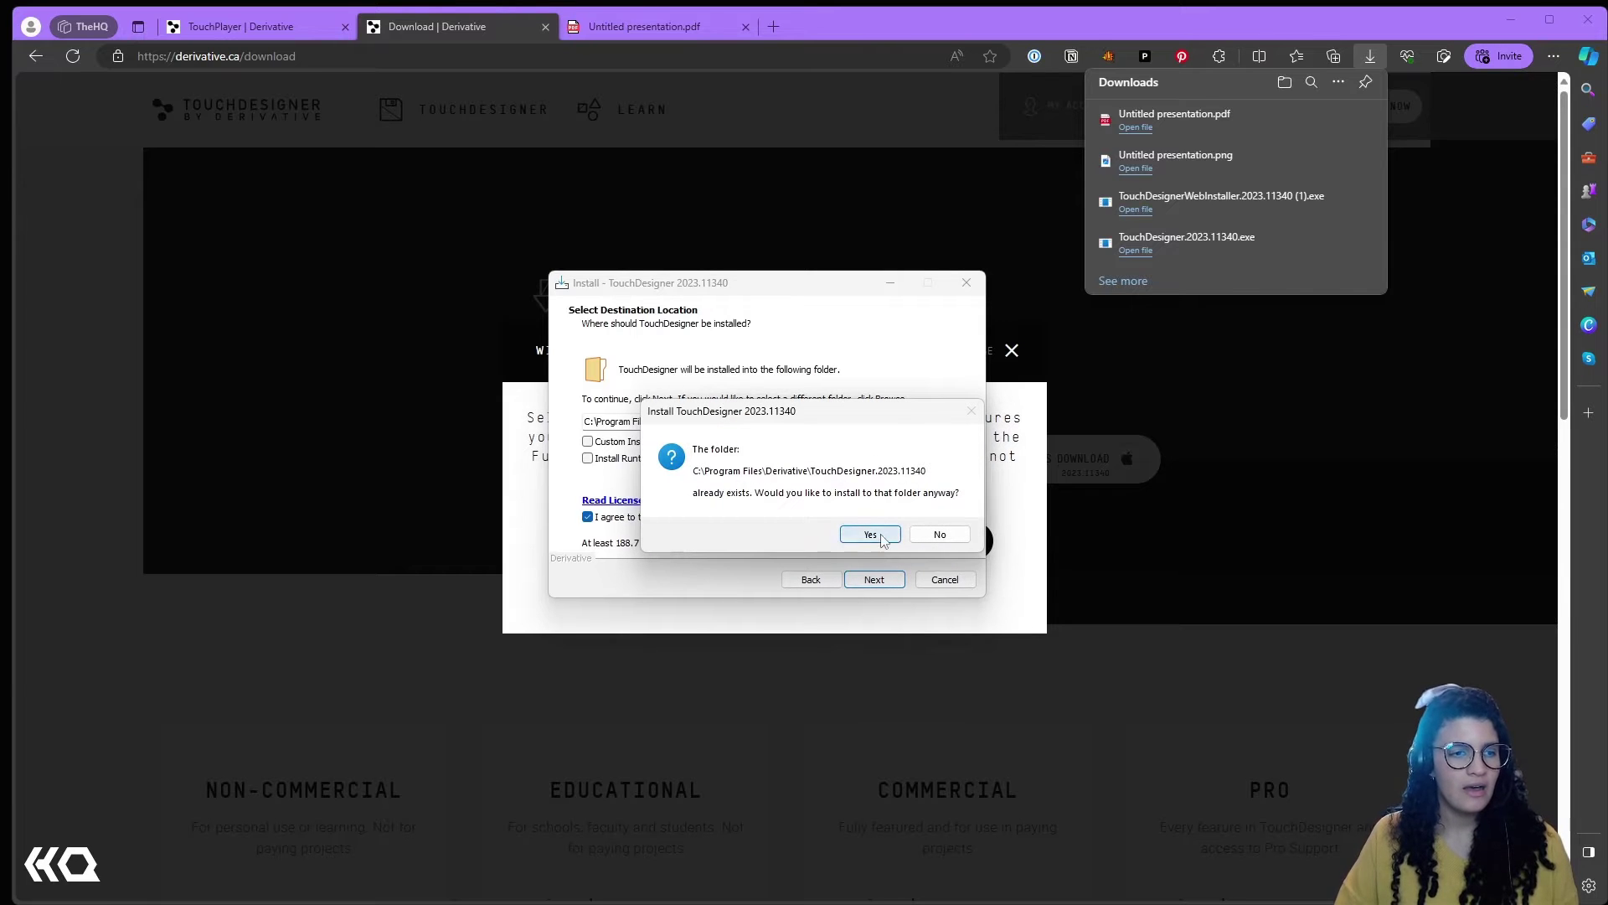
Step: Confirm the existing folder, untick Kinect Azure and NVIDIA, and keep Nvidia AR Face/Body Track CHOP
click(875, 527)
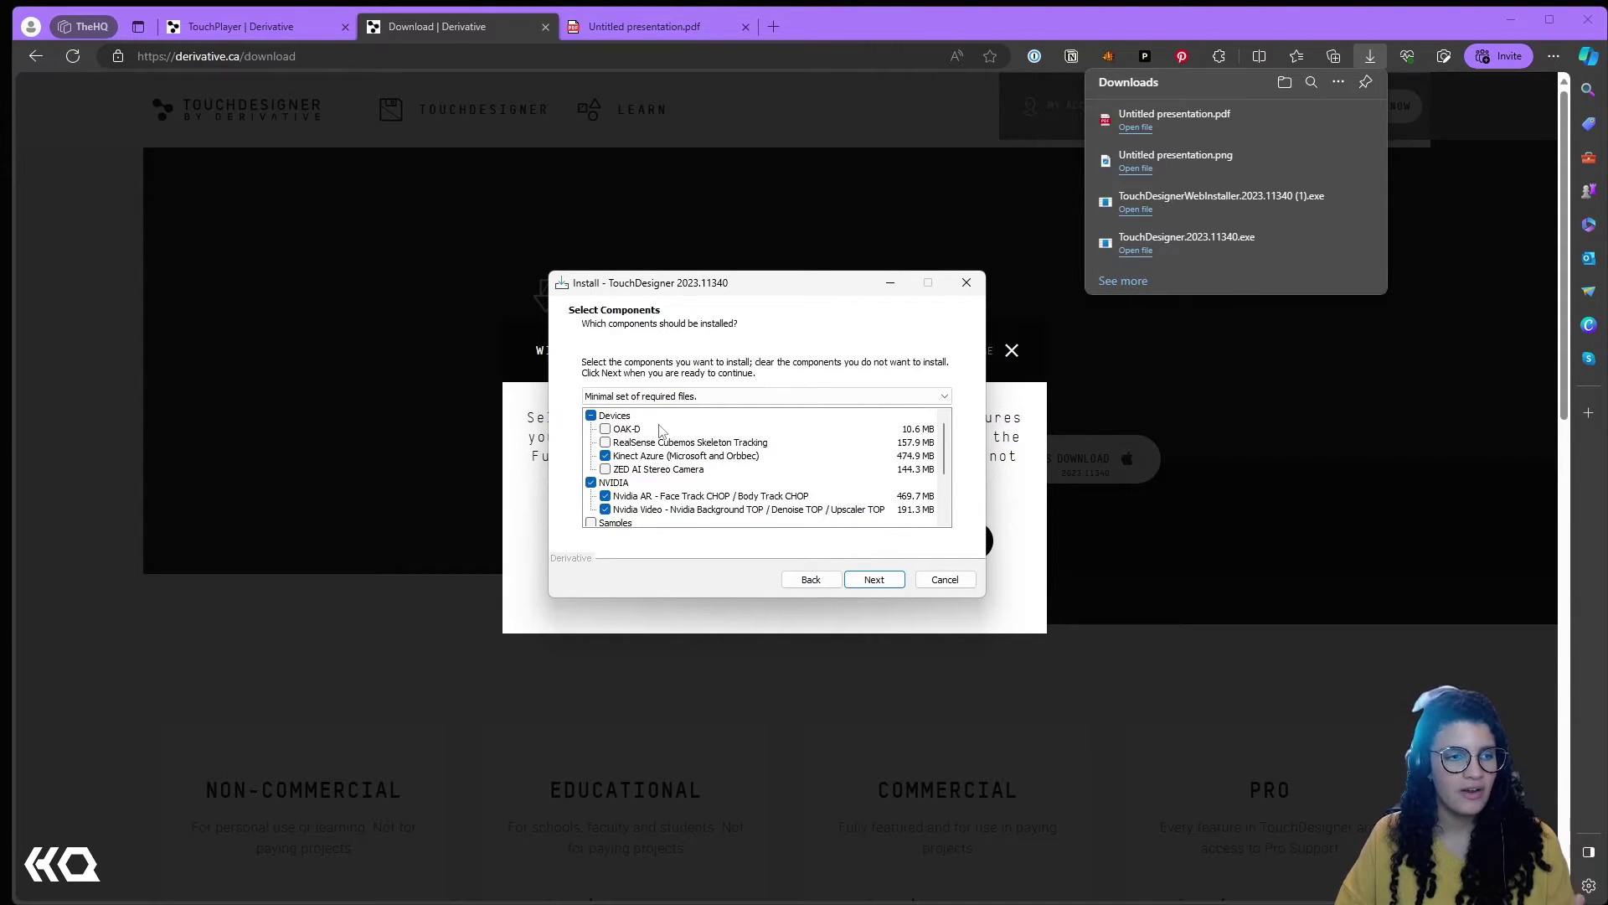
click(605, 457)
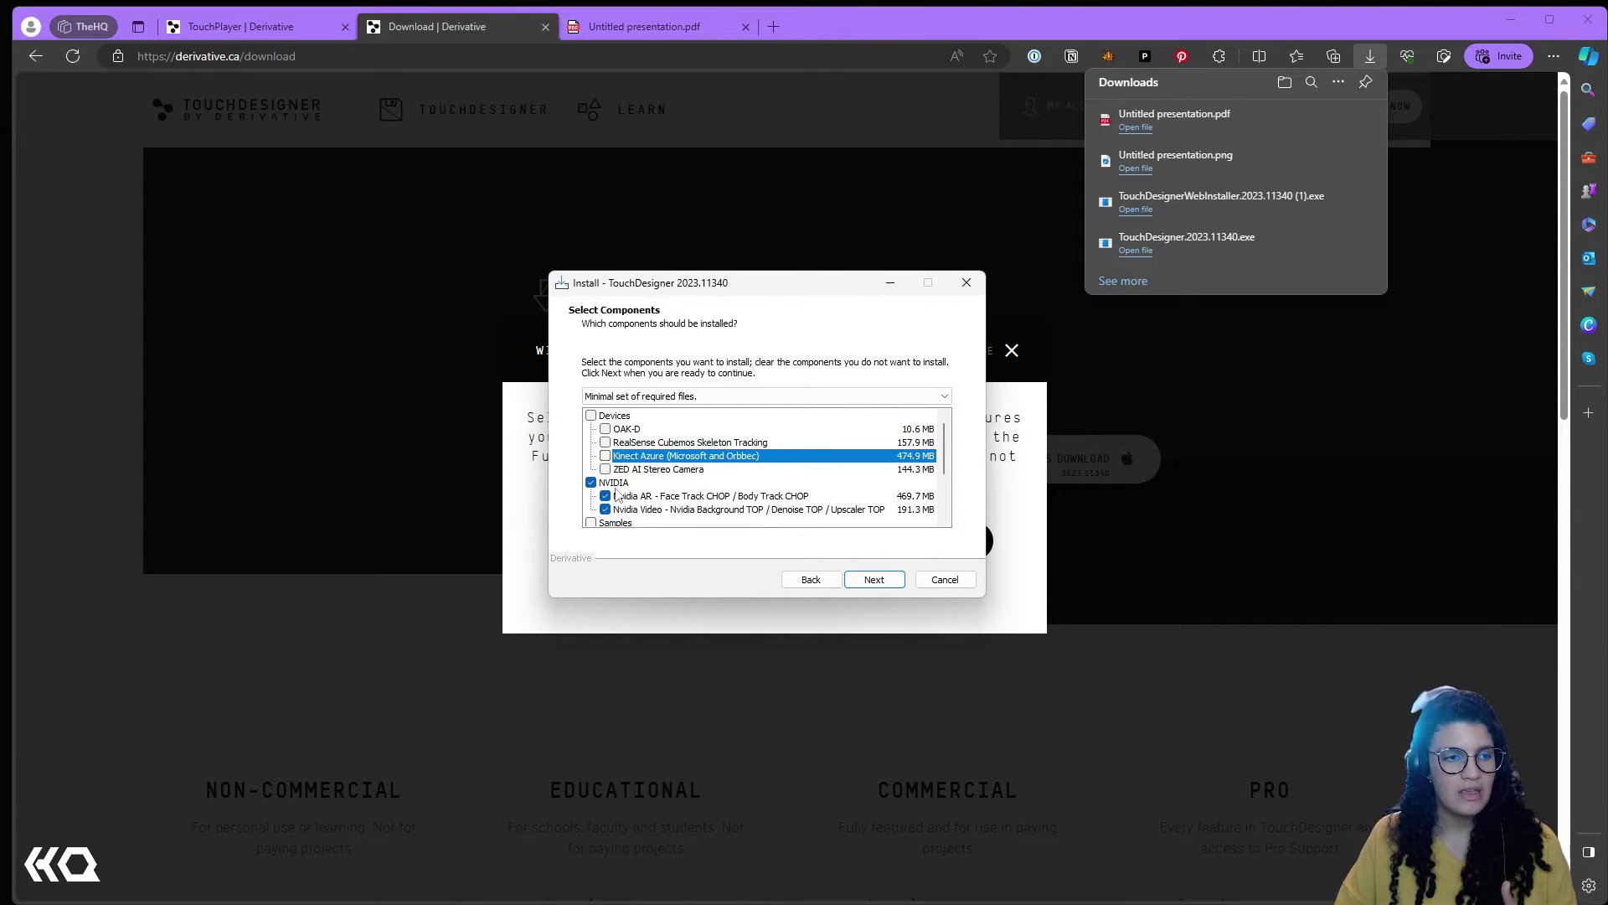
click(591, 483)
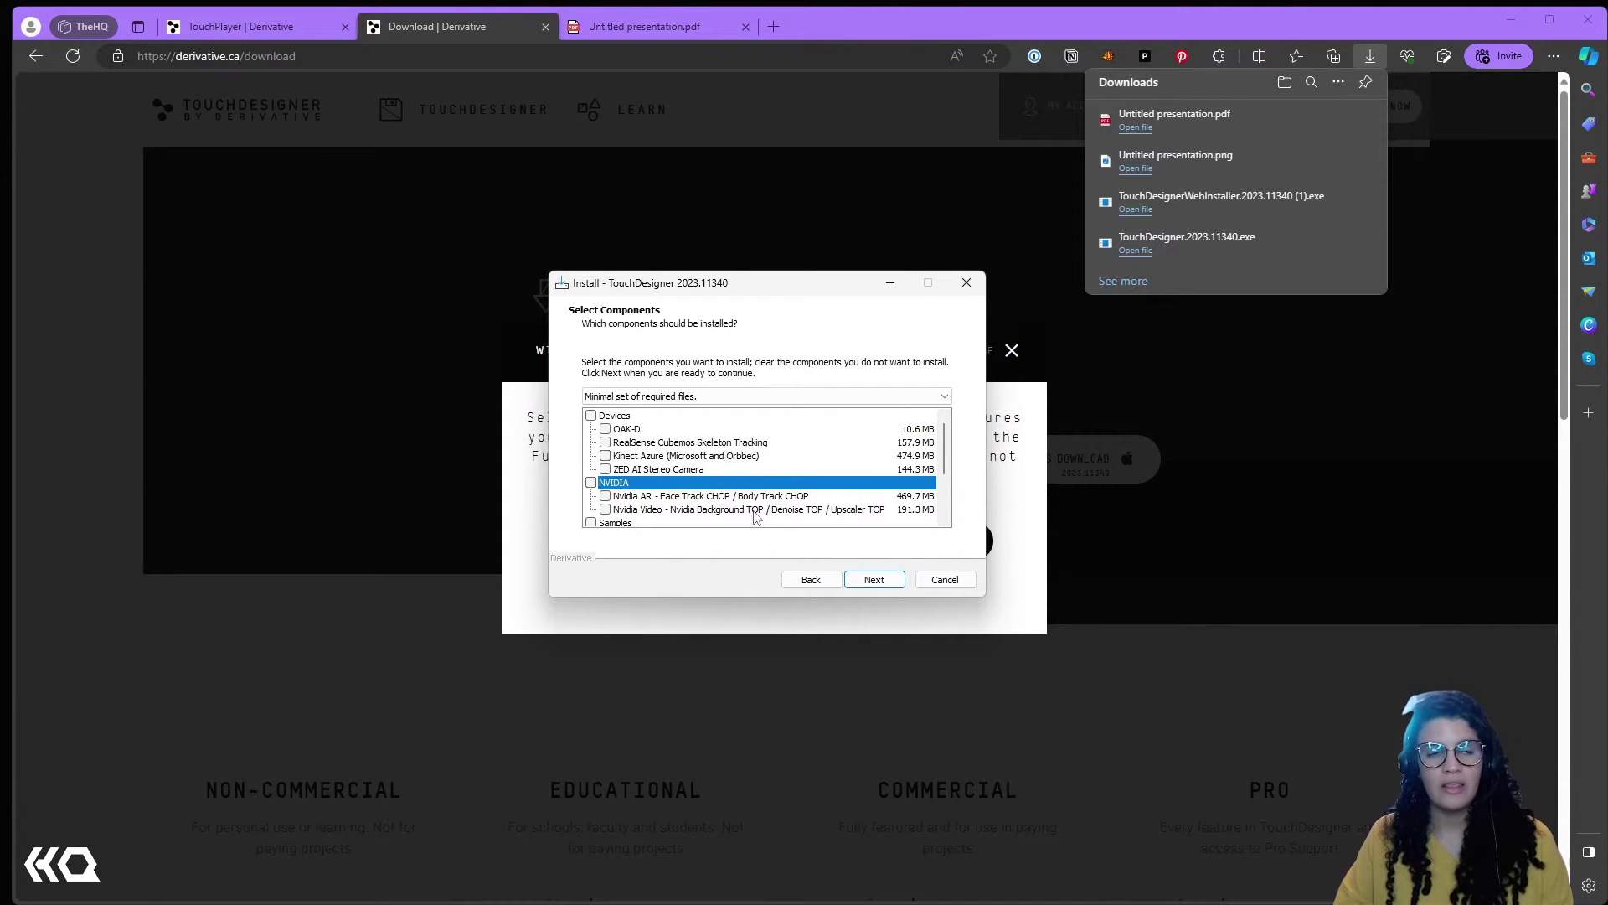
scroll(757, 512, down, 3)
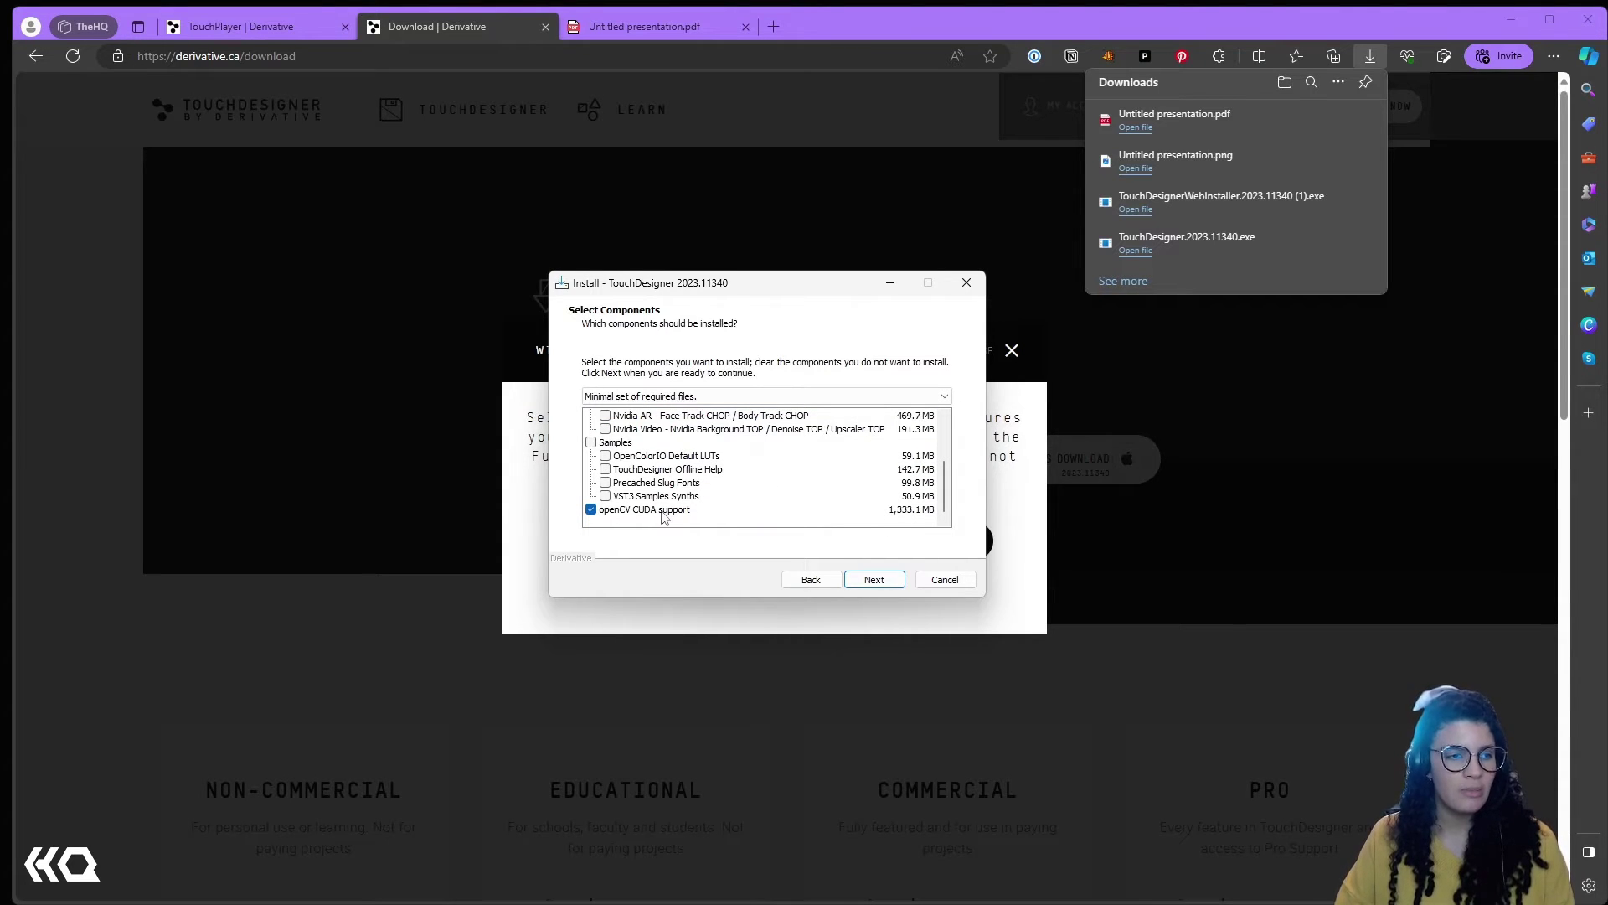
scroll(784, 484, up, 4)
click(782, 482)
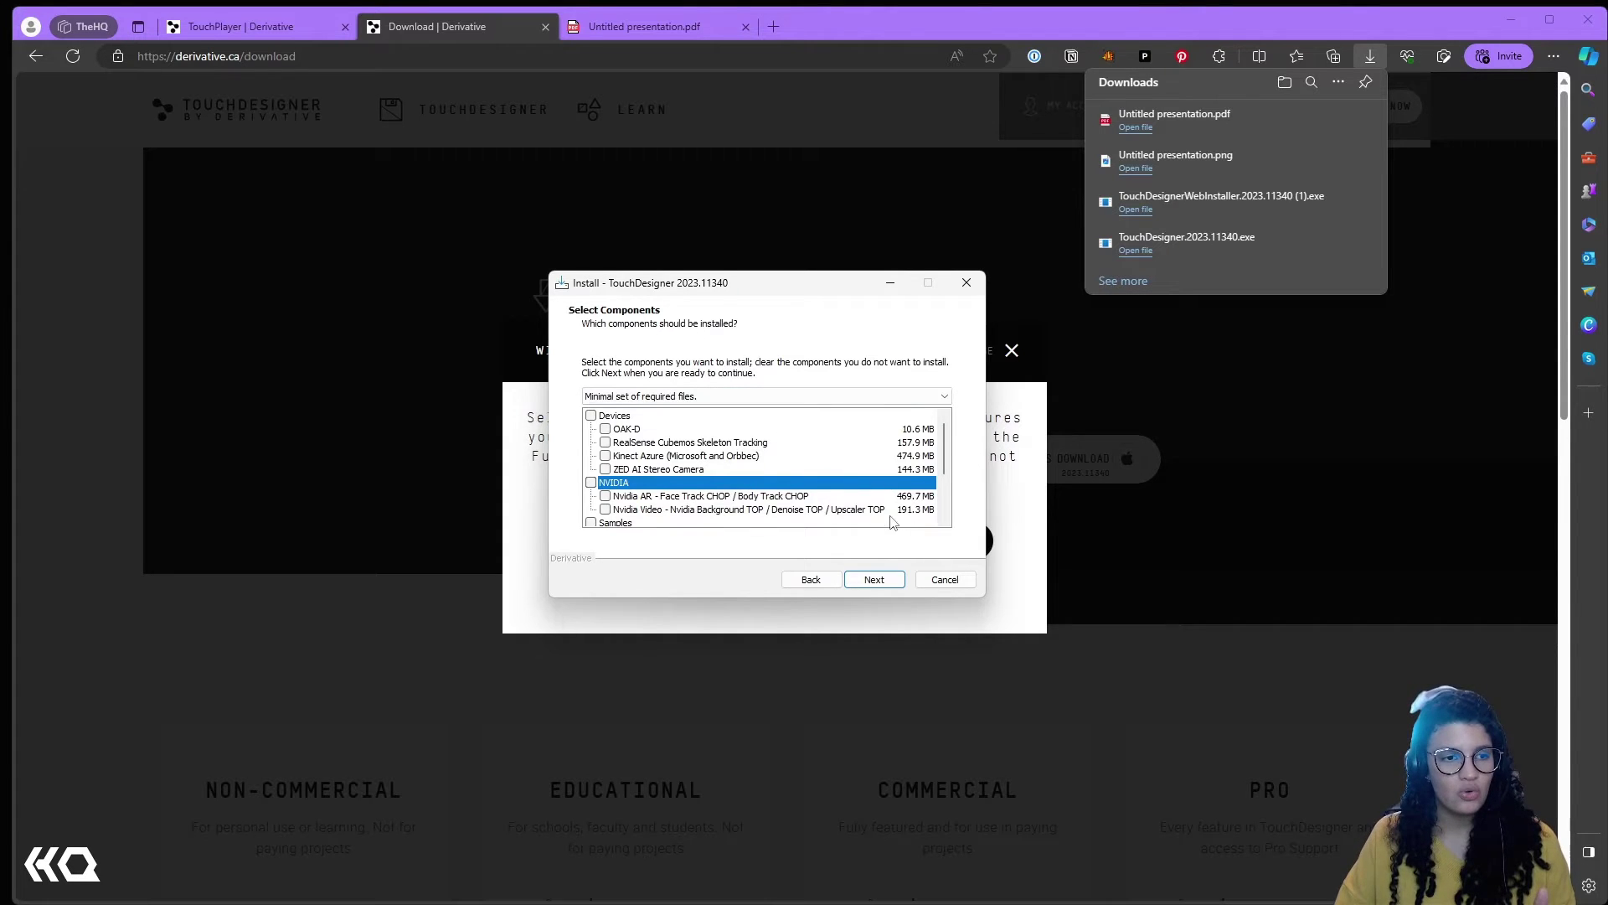
scroll(893, 521, down, 3)
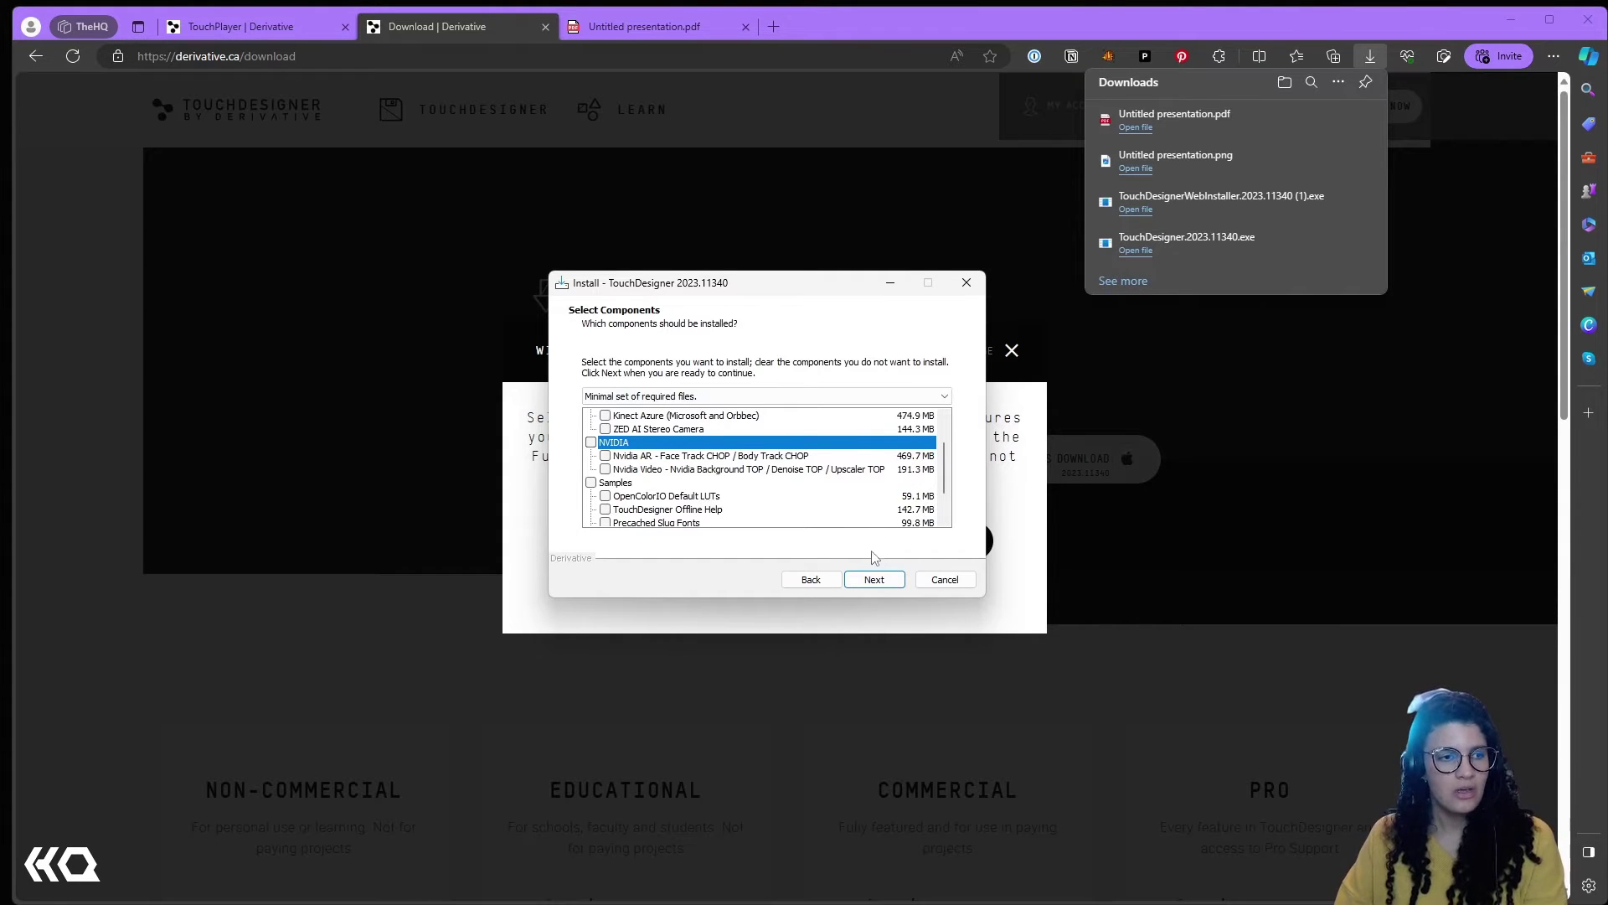
click(872, 586)
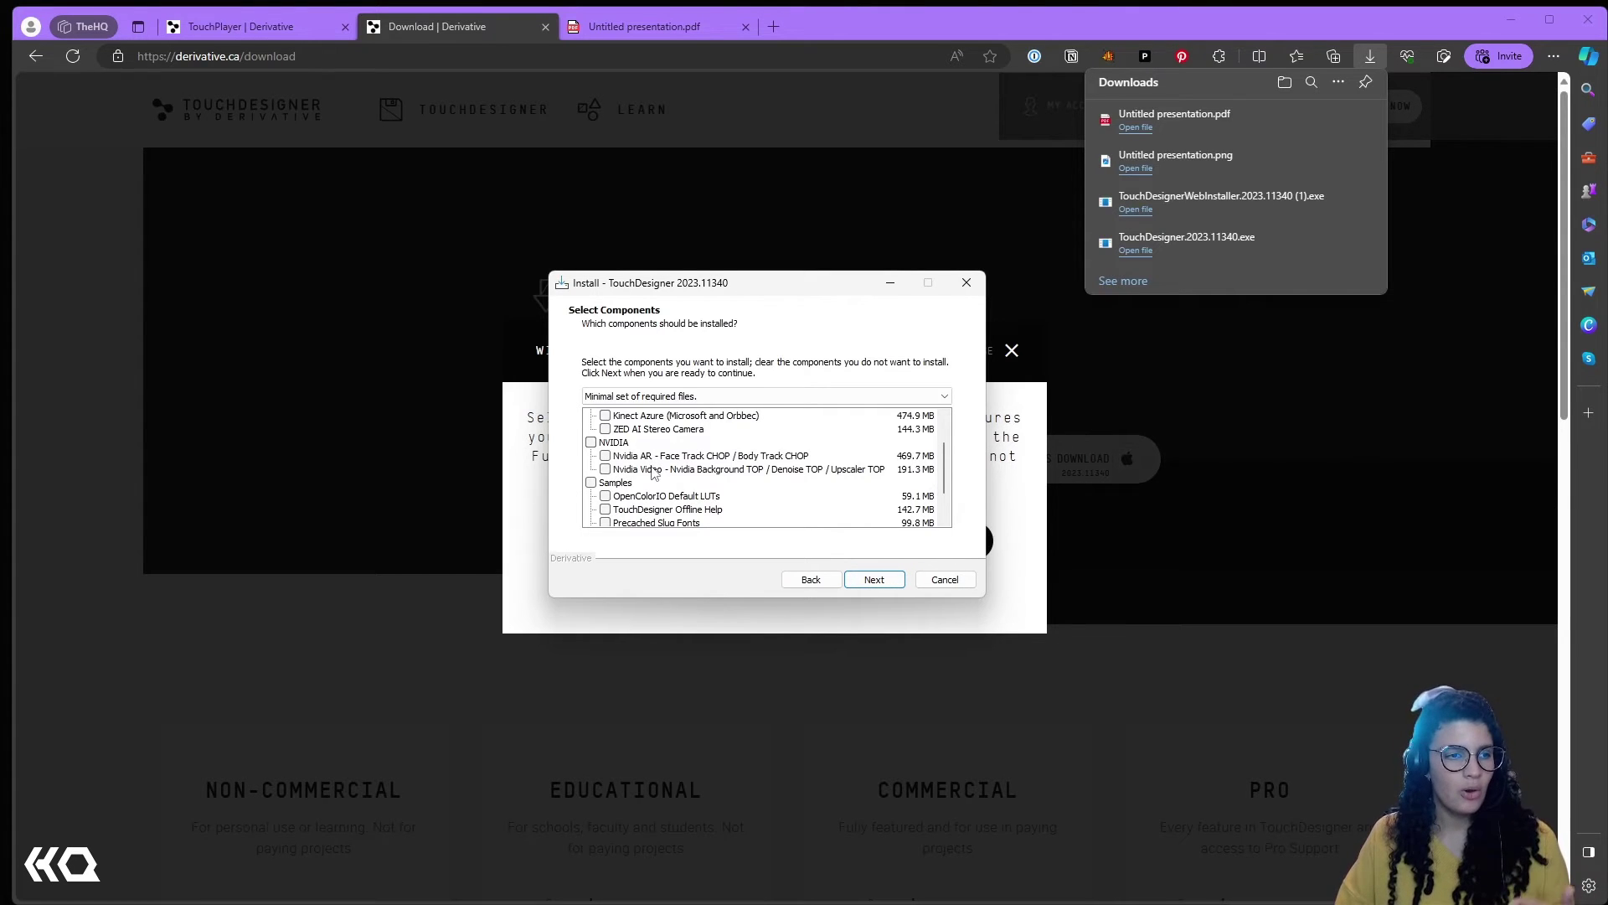
click(605, 457)
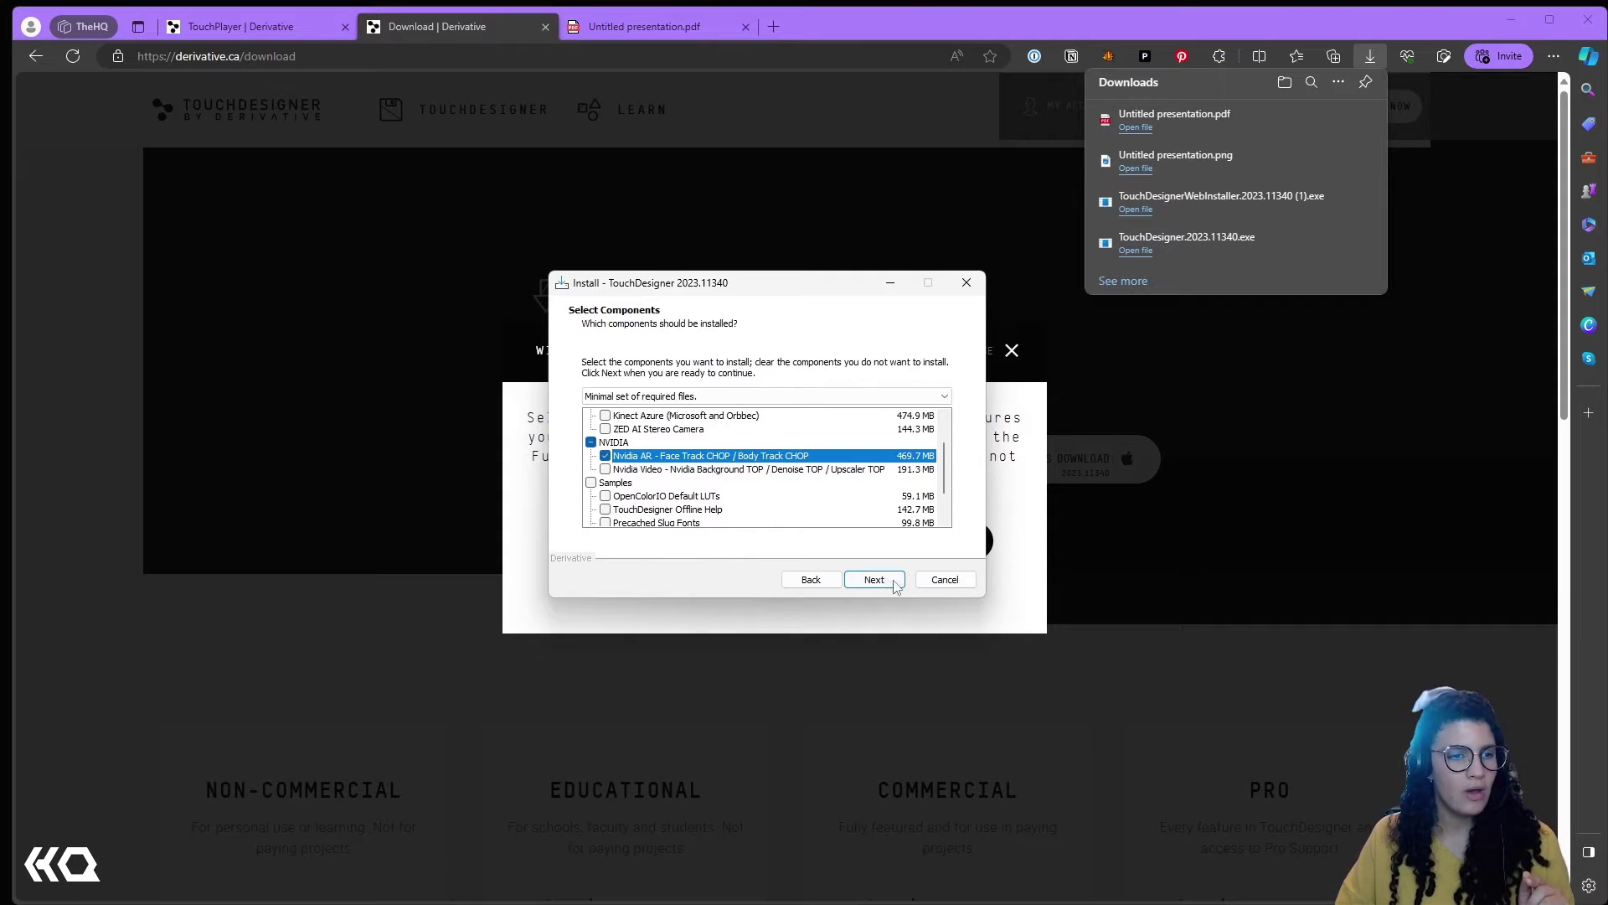
click(891, 585)
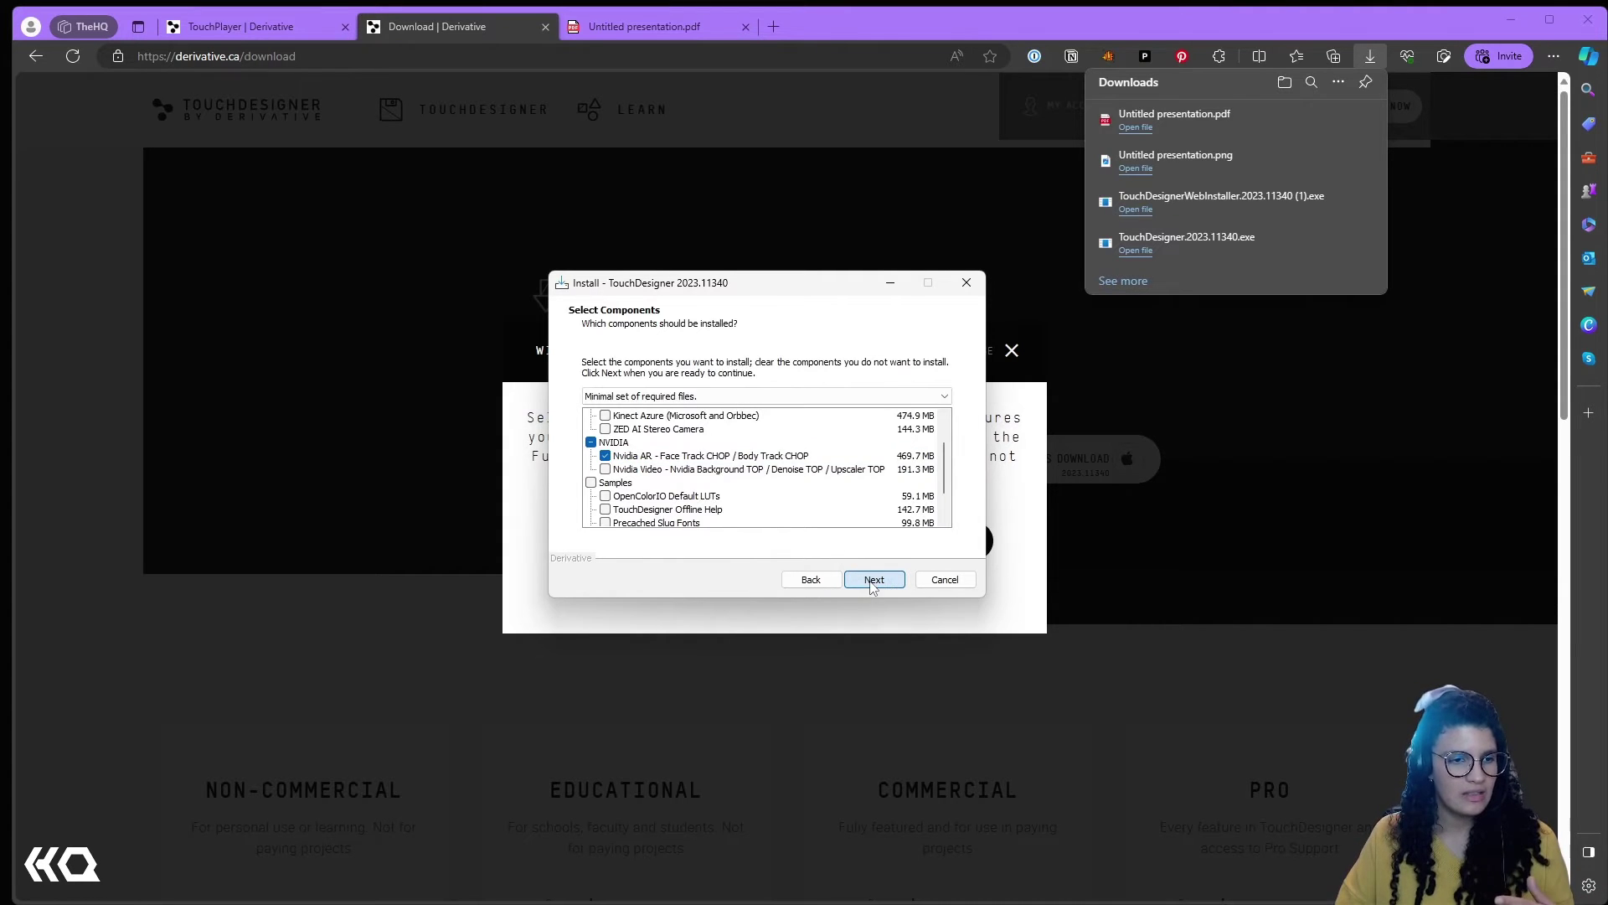
Step: Install TouchDesigner 2023.11340 with the chosen components and finish the wizard
click(873, 580)
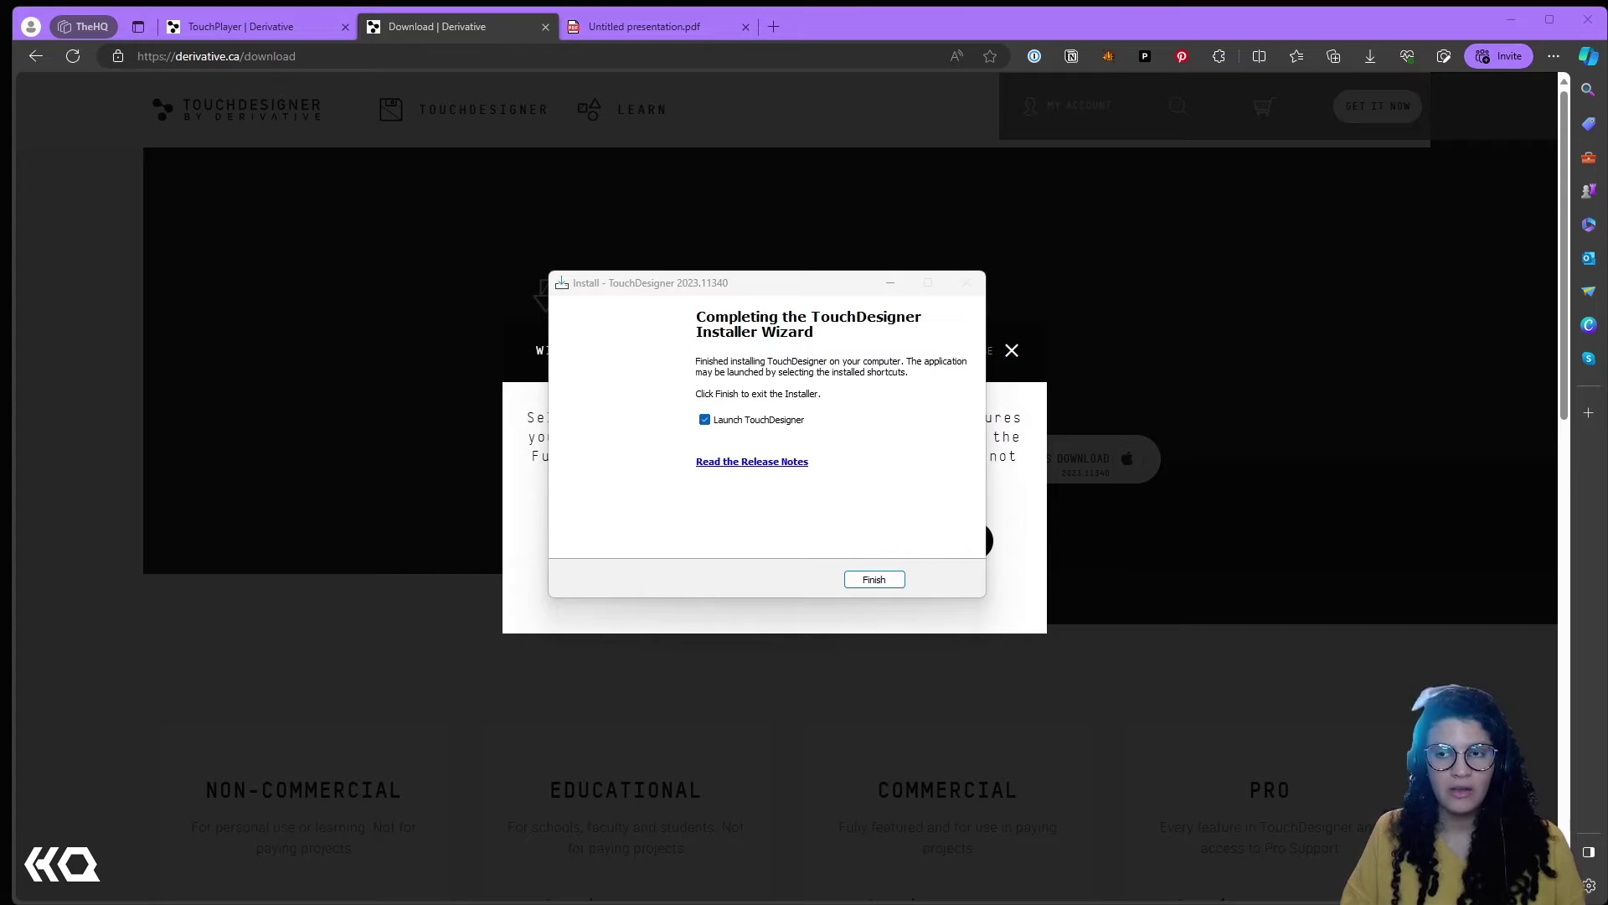
click(875, 580)
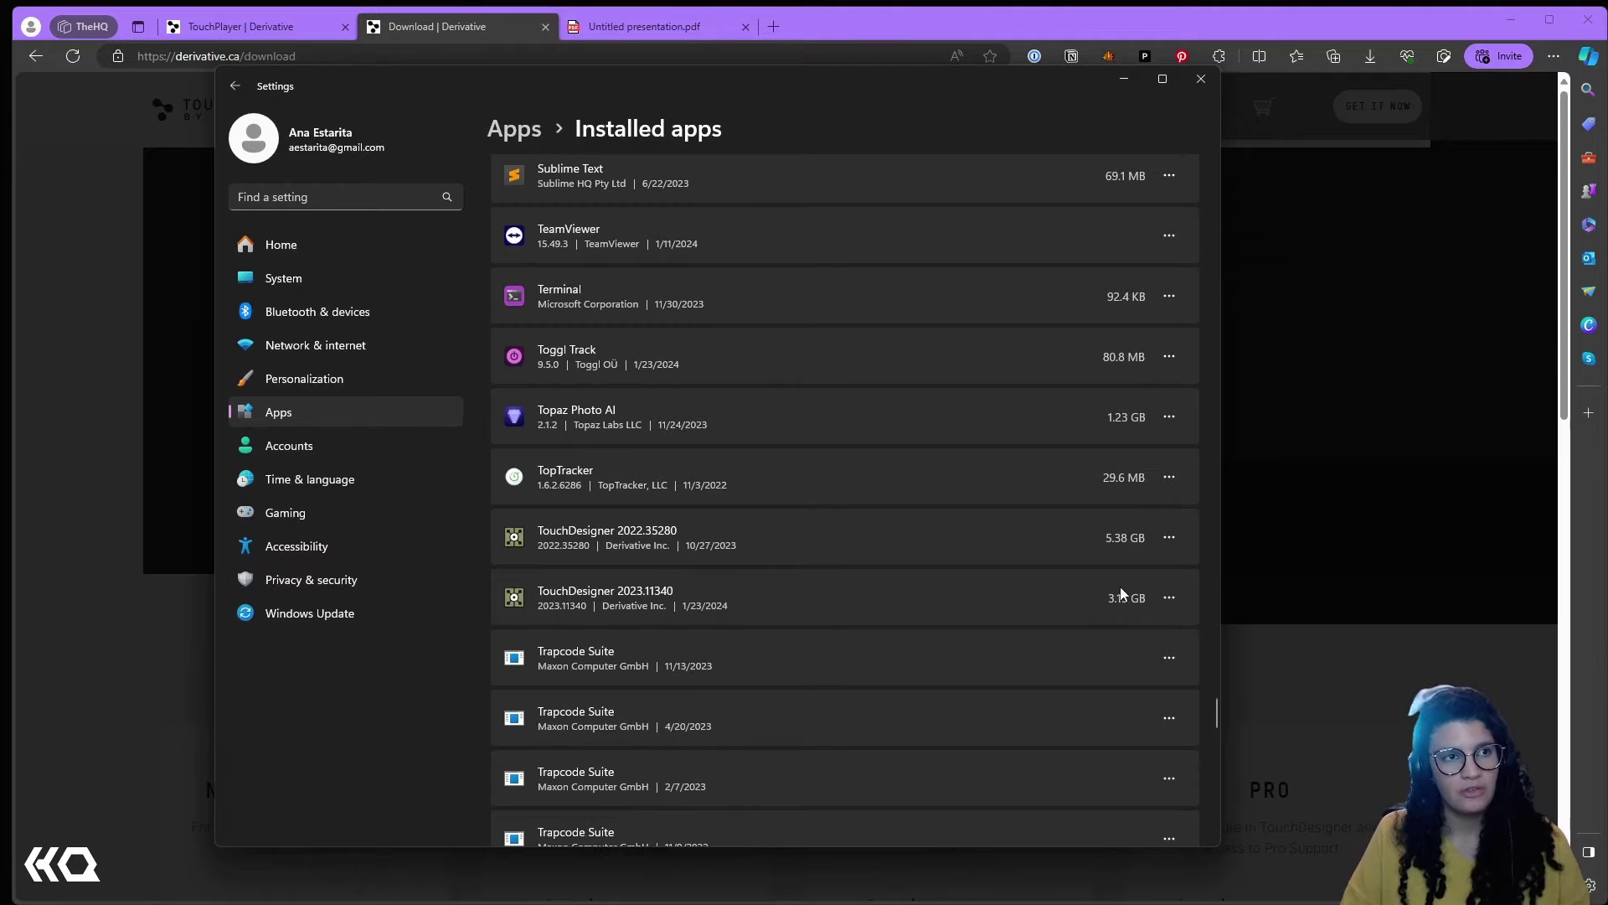
click(1124, 78)
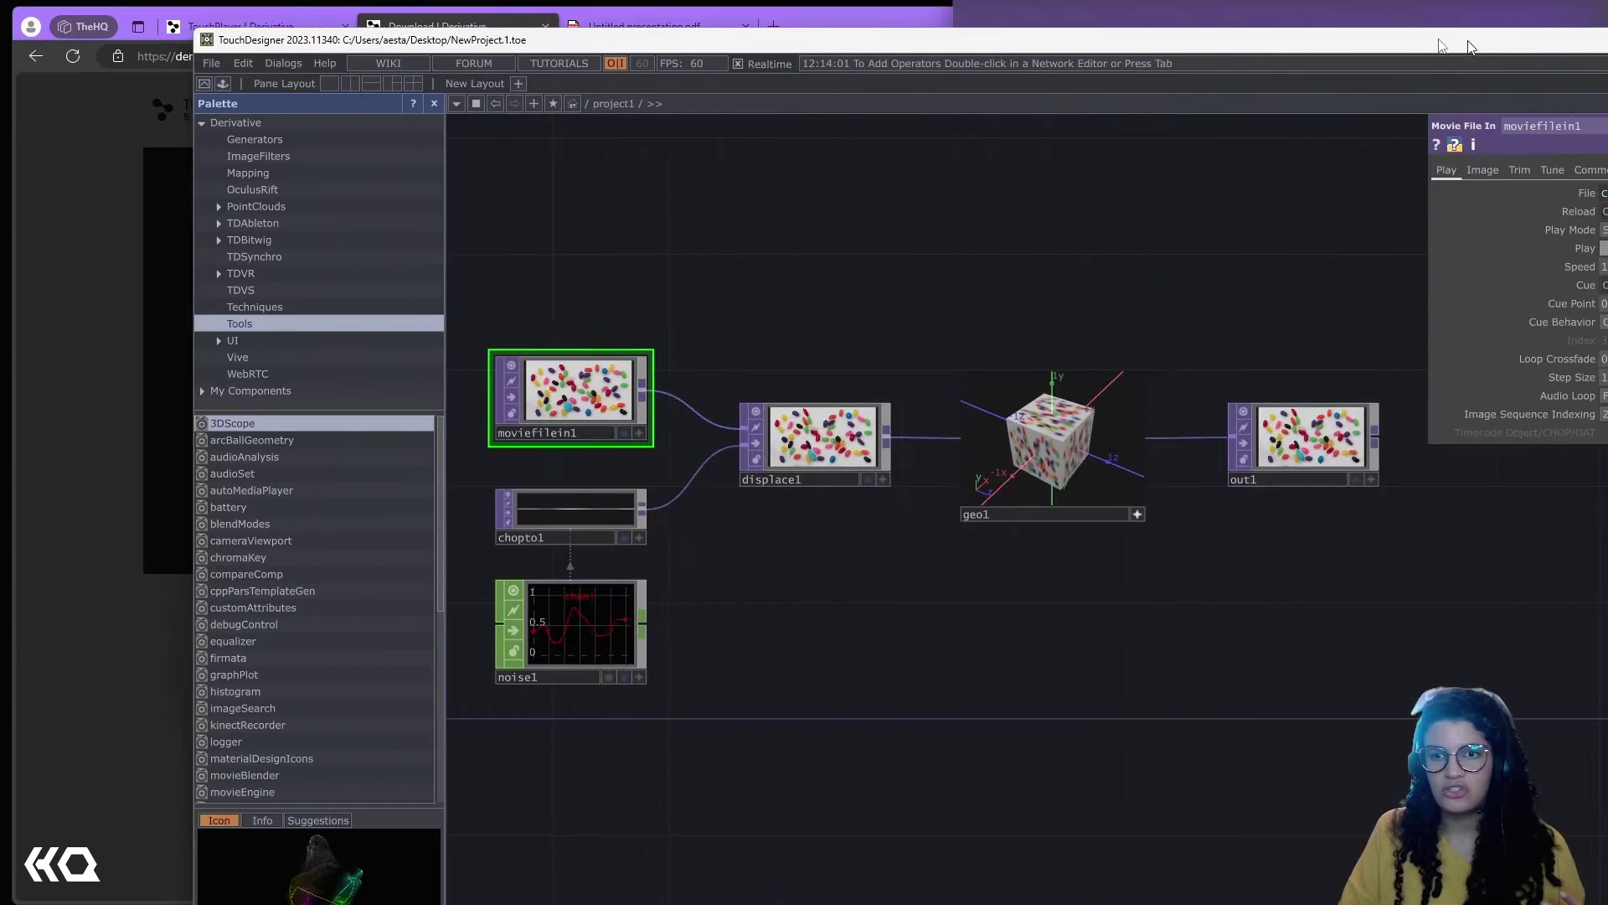
Step: Maximize TouchDesigner and add a Kinect Azure operator to the network
click(1541, 52)
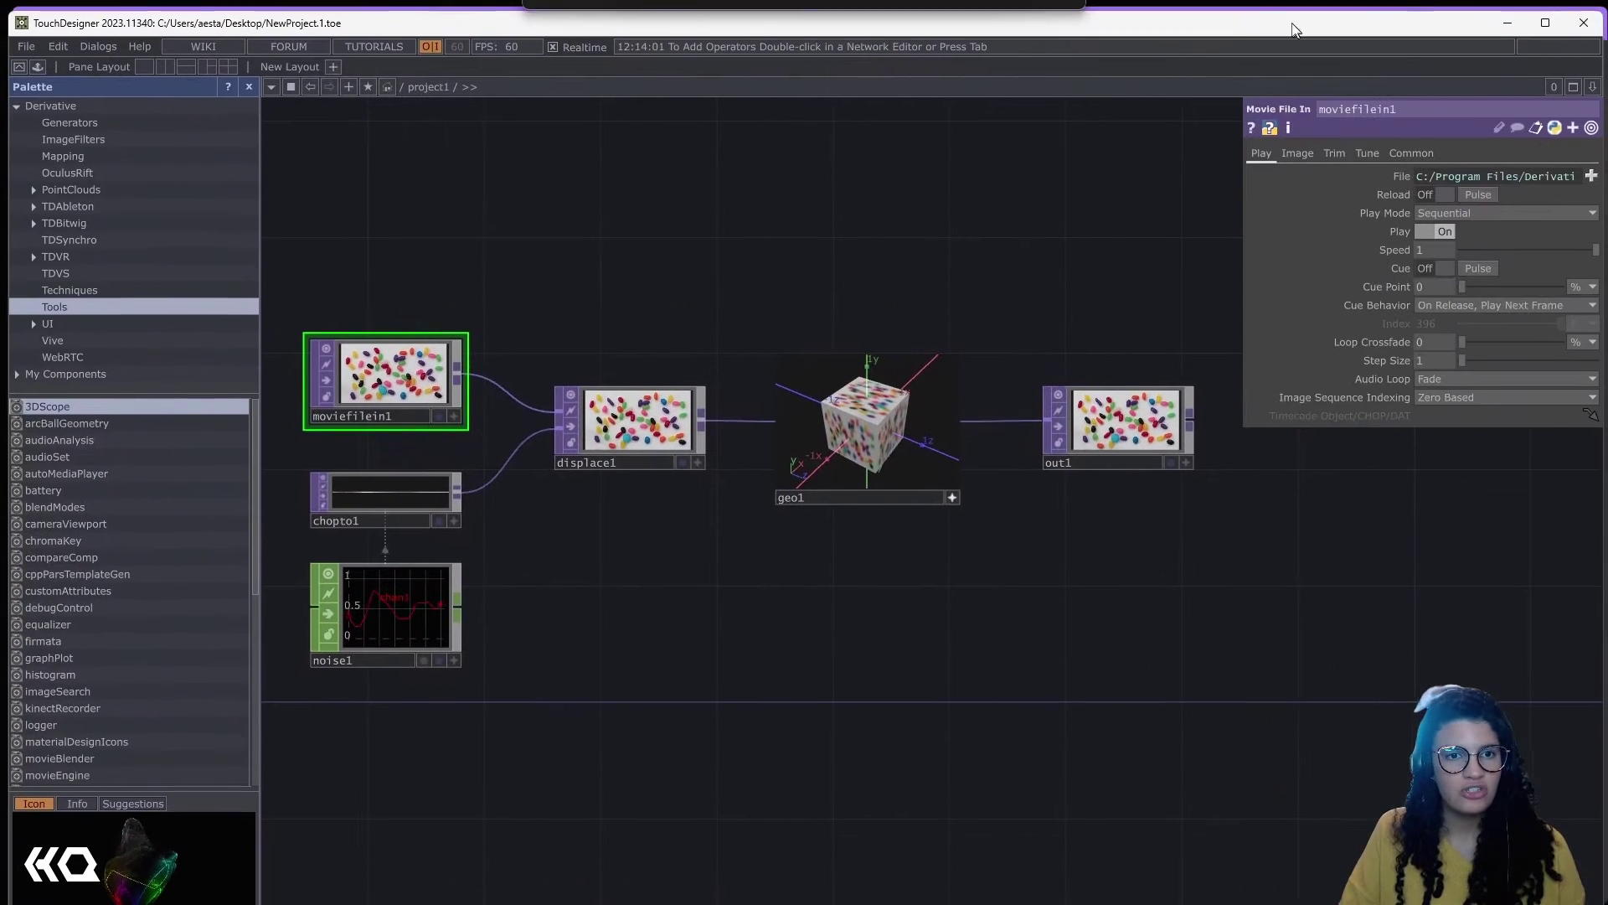
click(1540, 21)
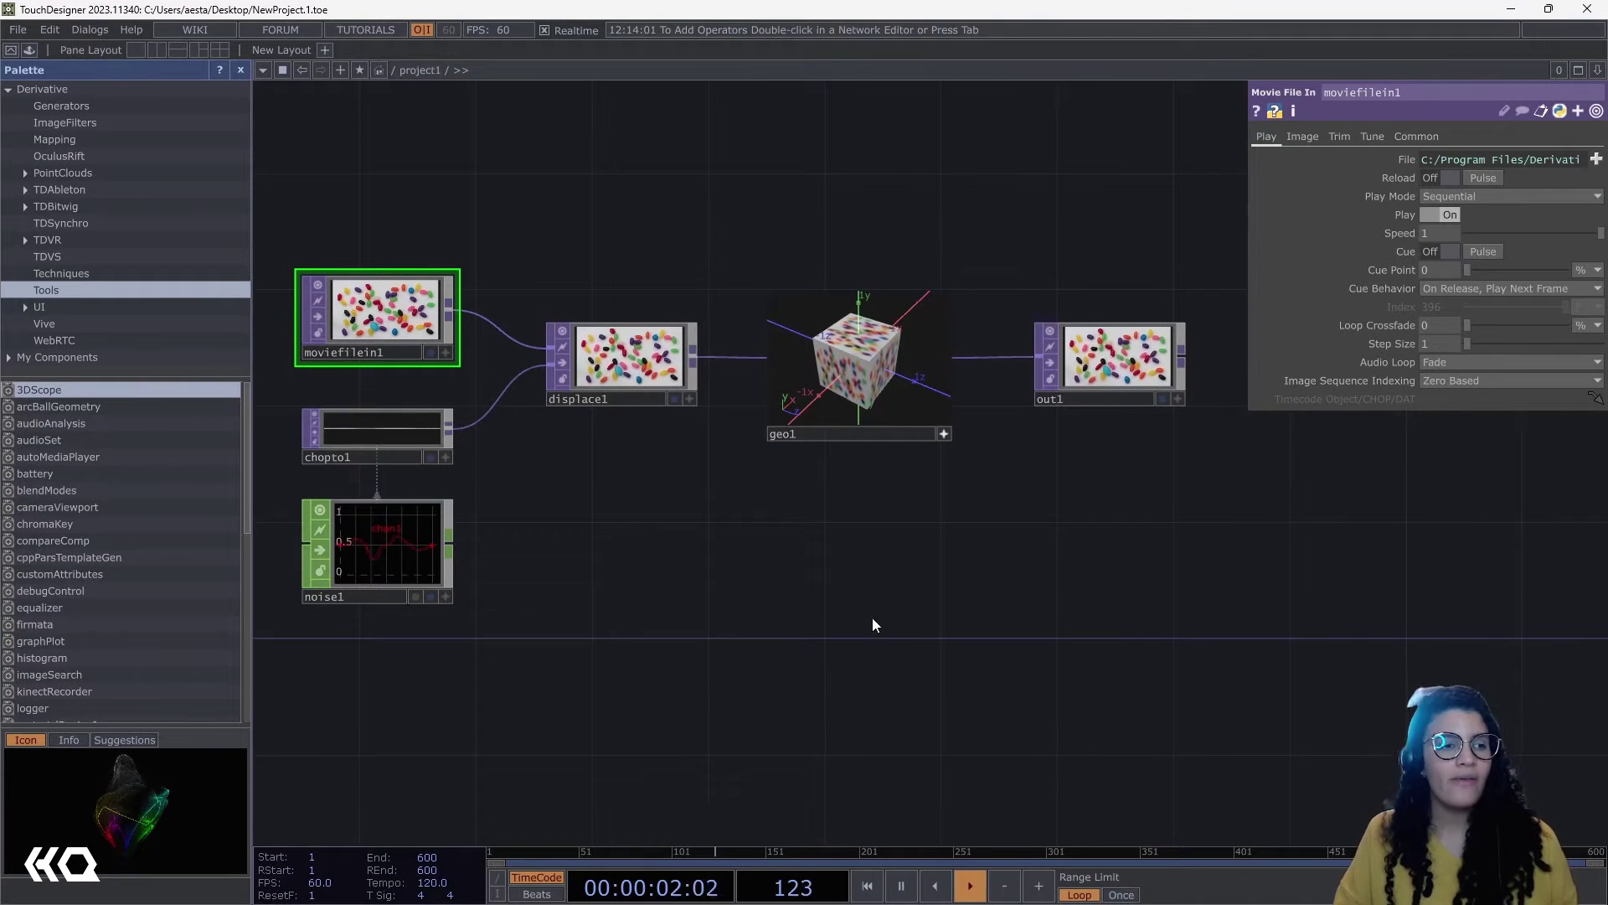
right_click(766, 602)
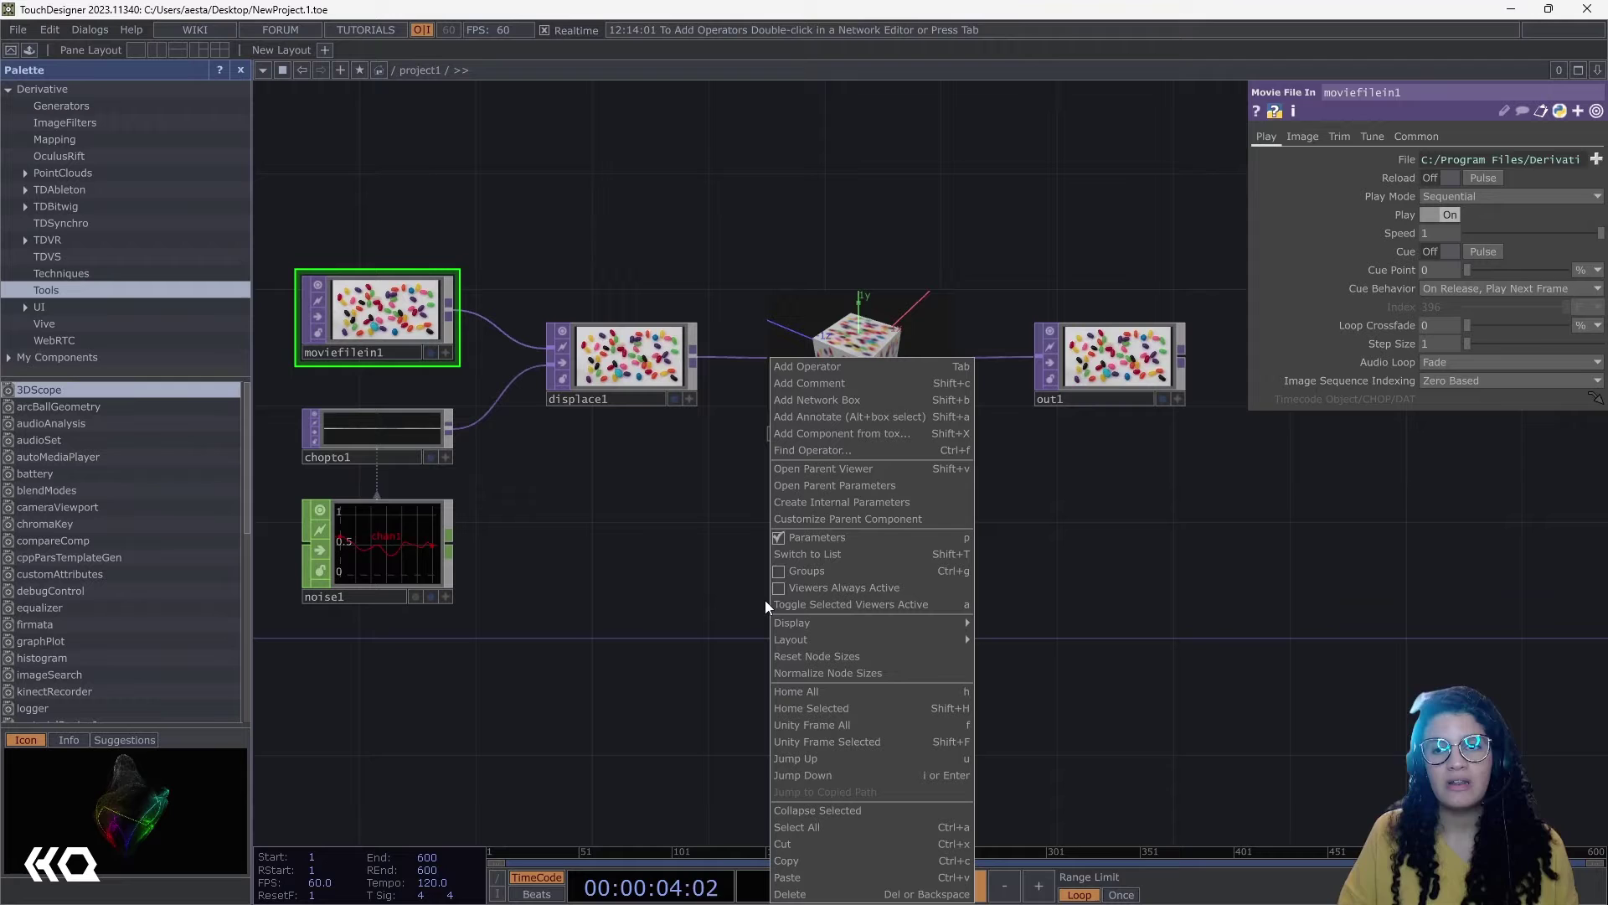
click(842, 365)
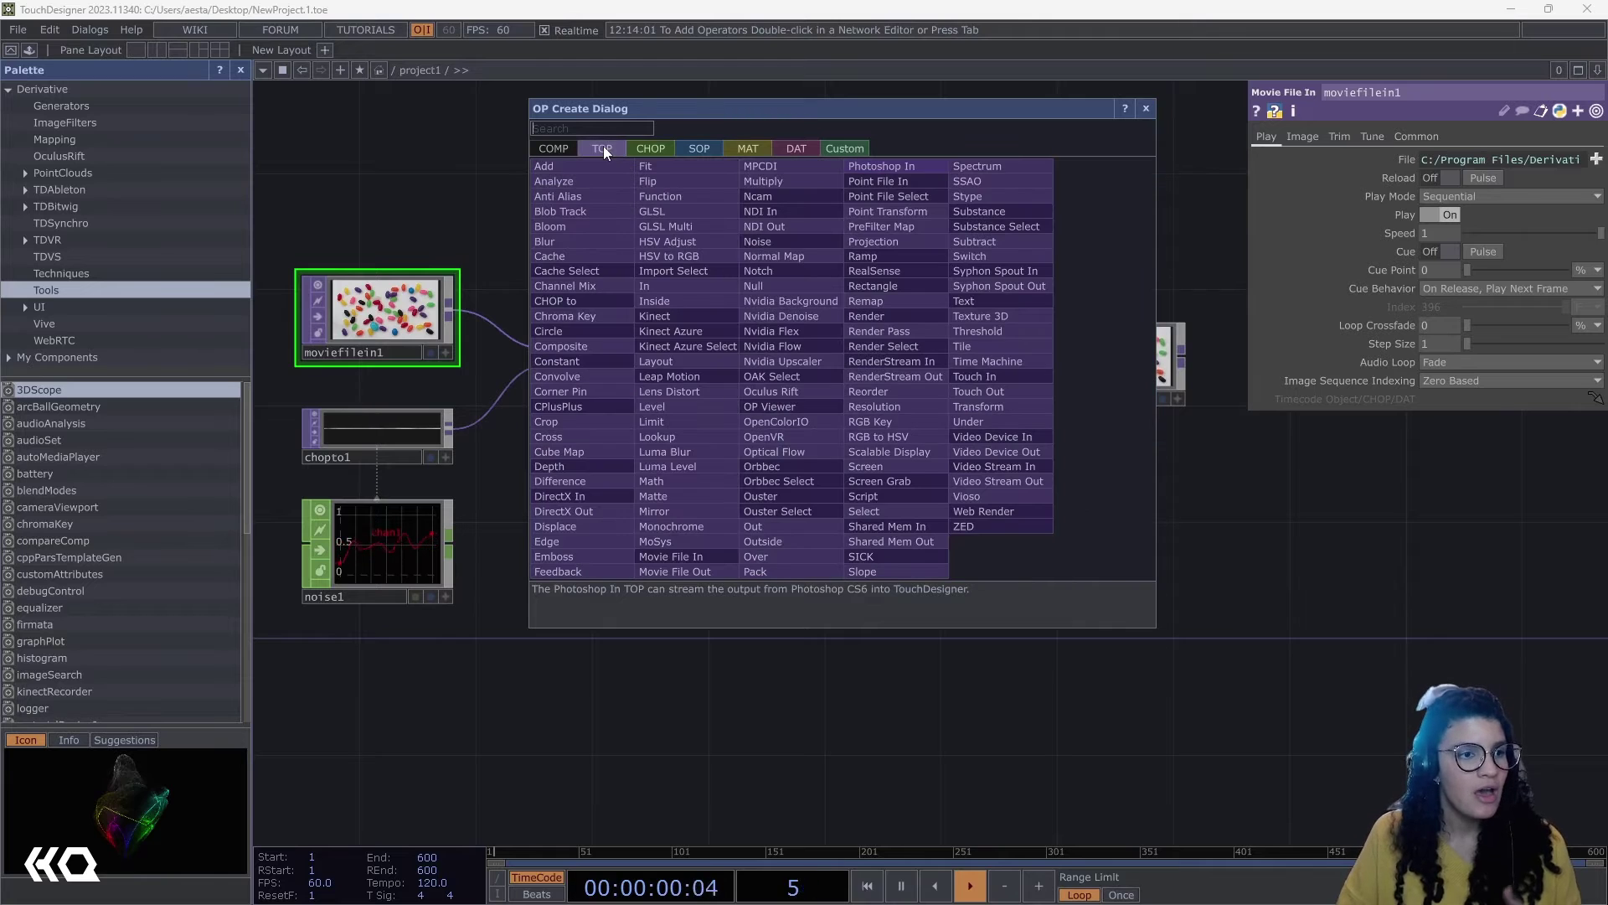
click(692, 330)
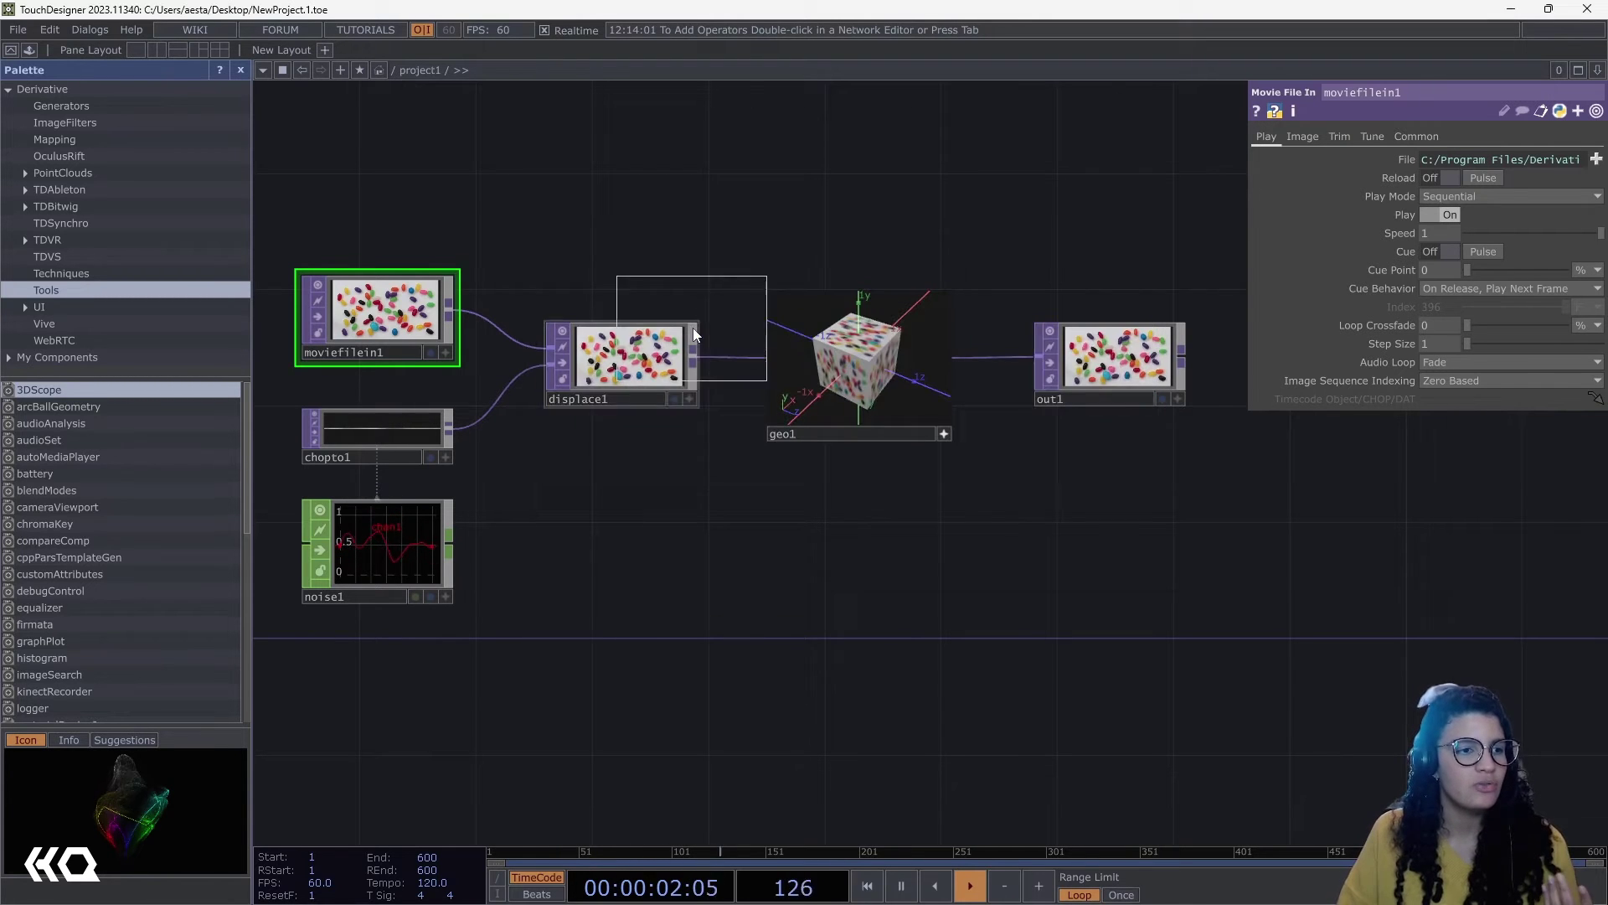
click(712, 188)
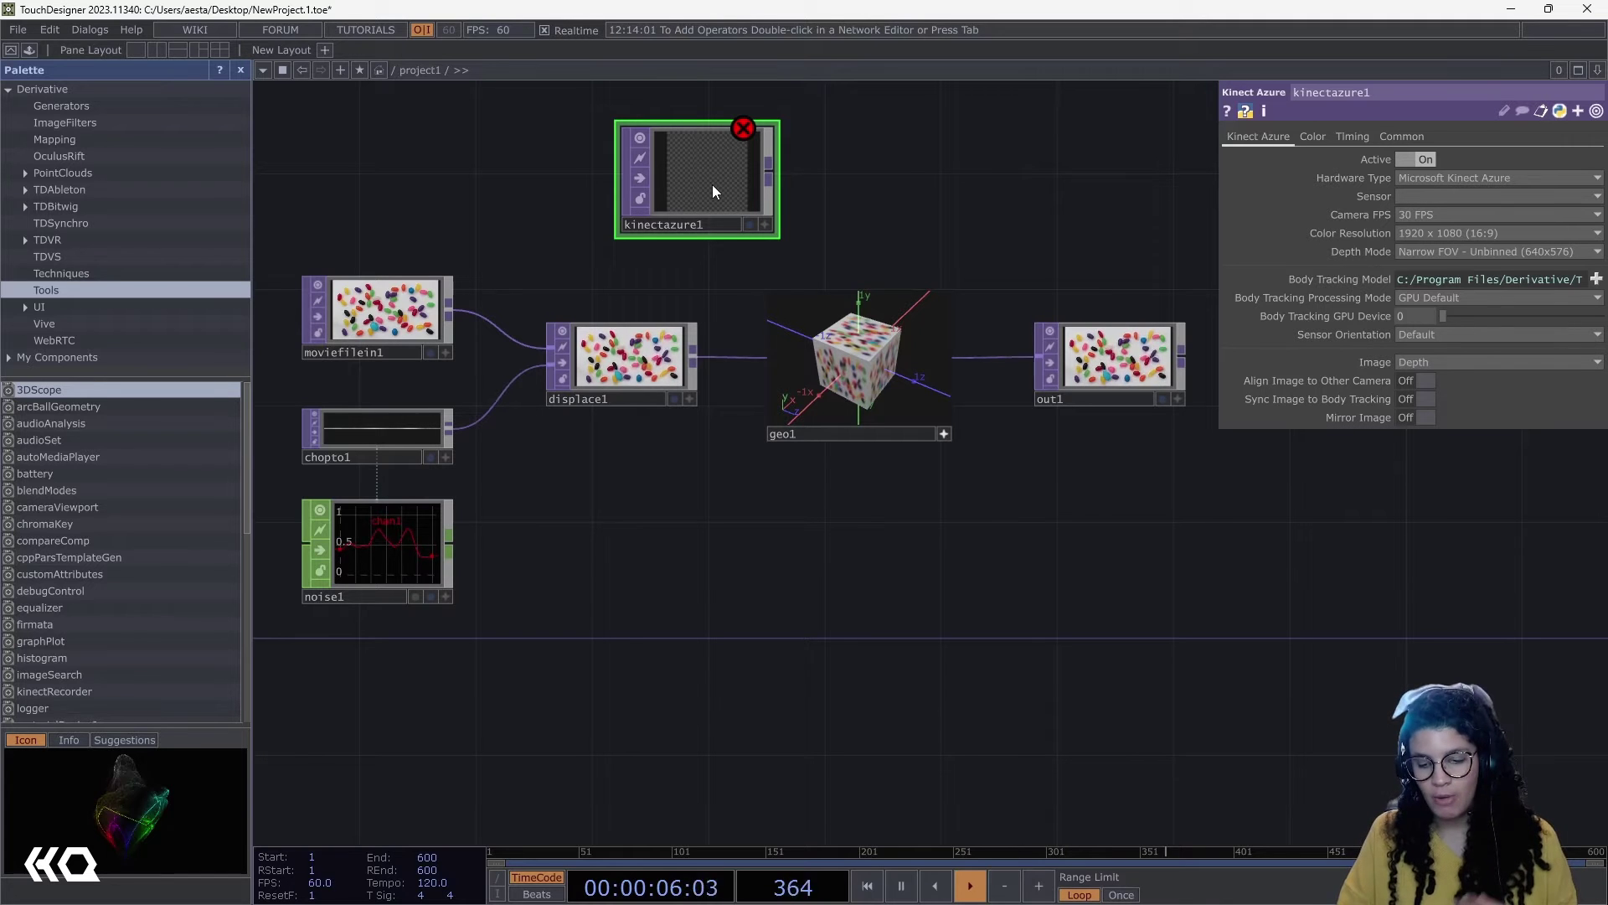
Step: Read kinectazure1's missing Kinect Azure libraries error and bring up the OP Create dialog
middle_click(737, 134)
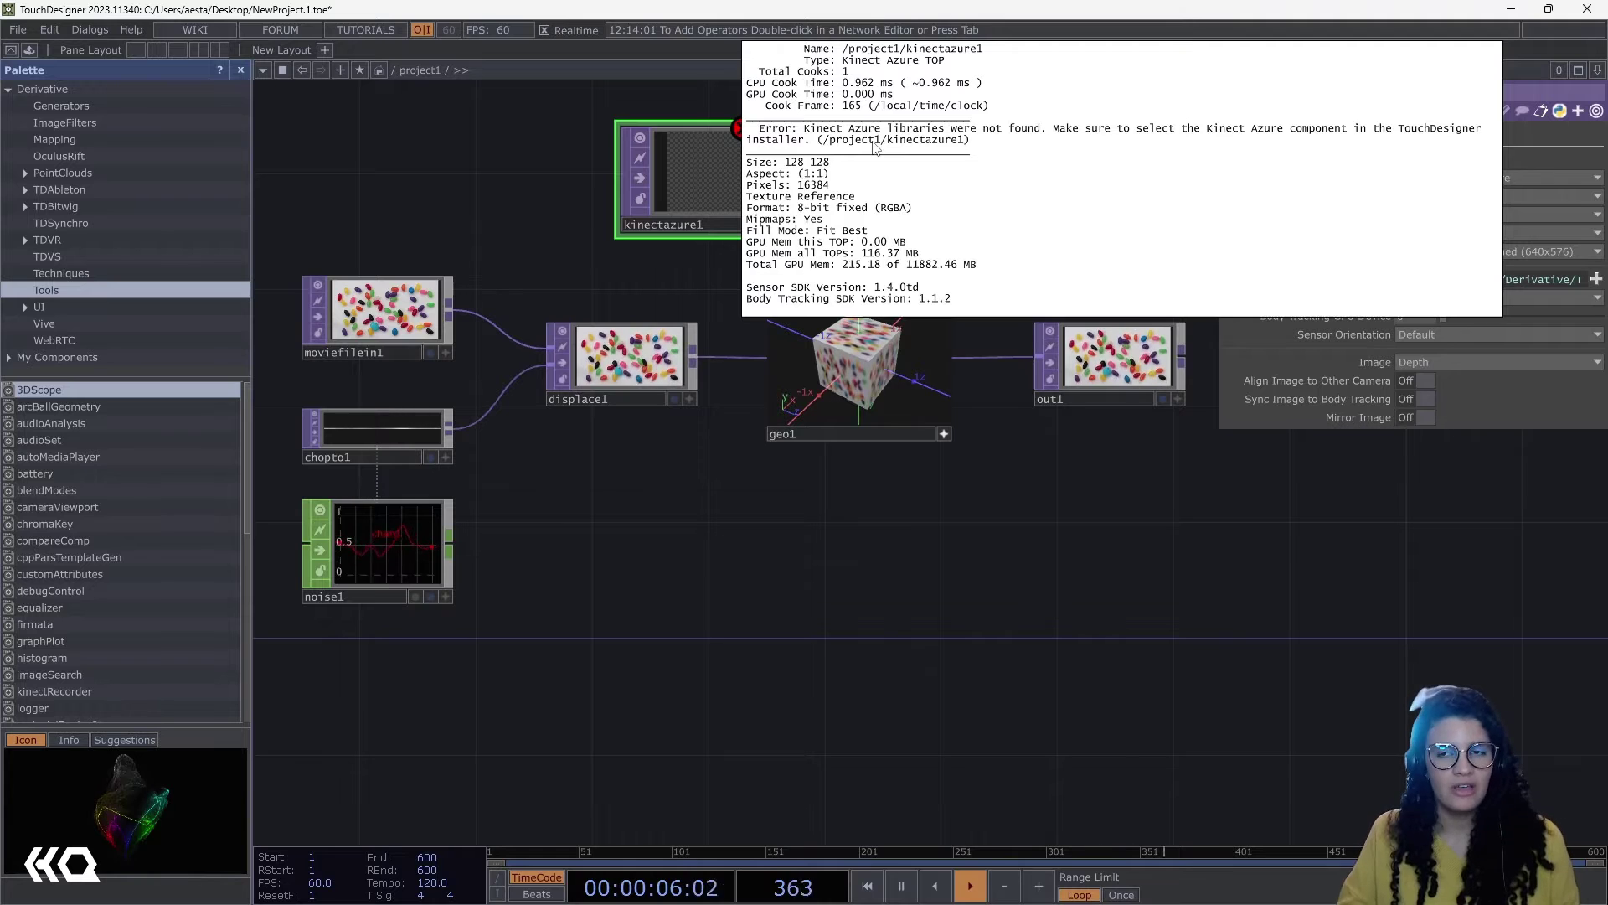
click(695, 555)
right_click(695, 555)
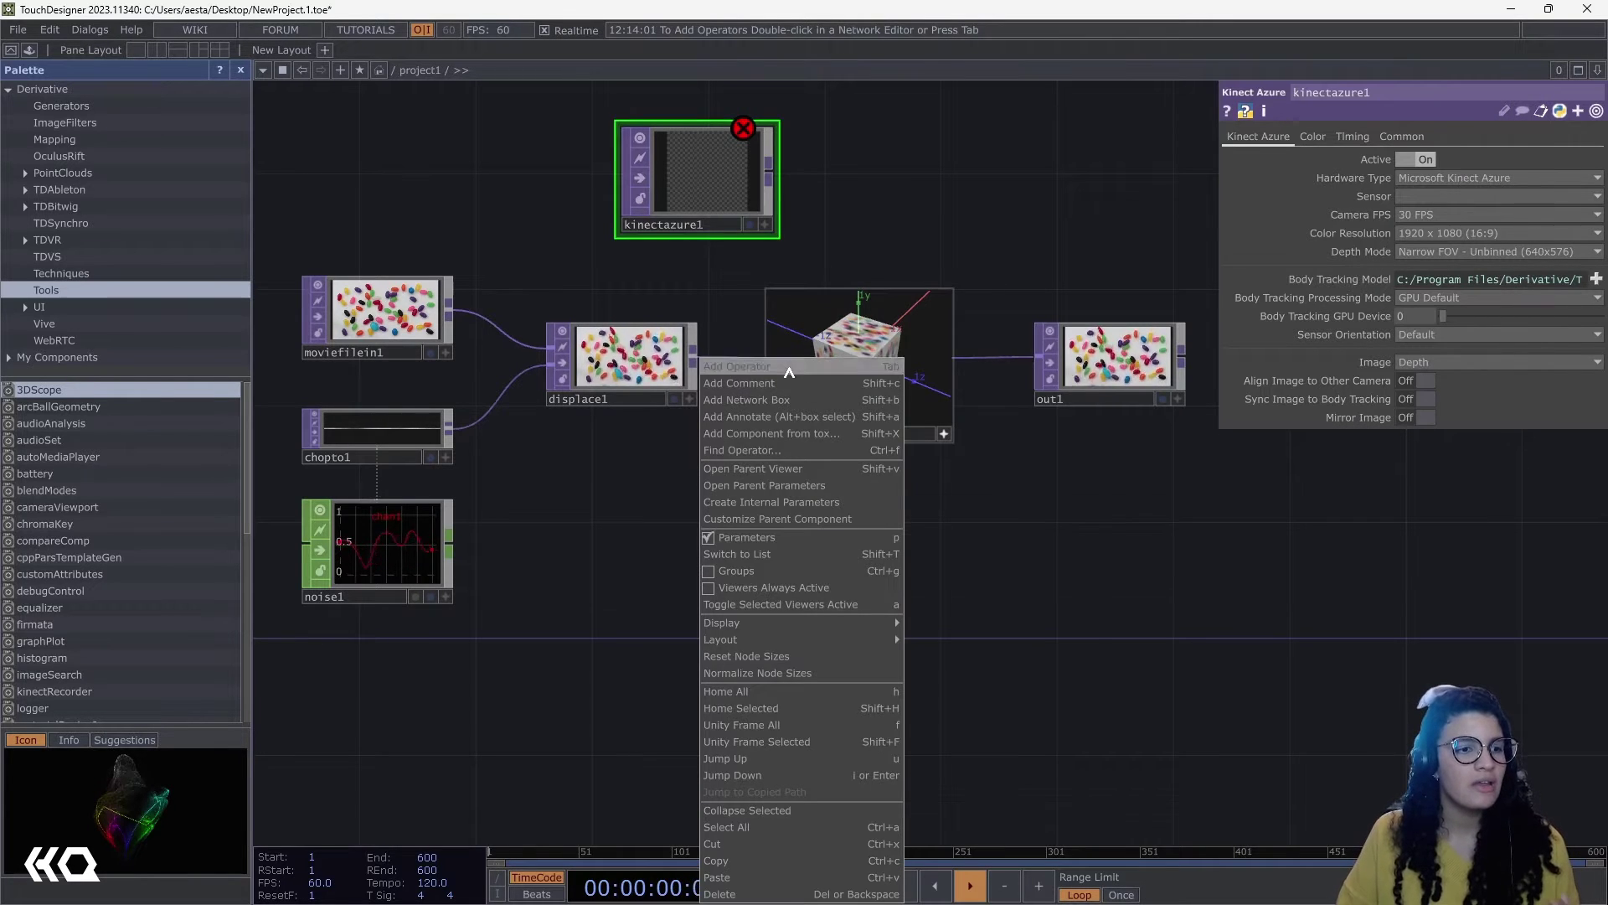
click(737, 360)
Step: Add a Face Track CHOP (facetrack1) below the network
click(595, 157)
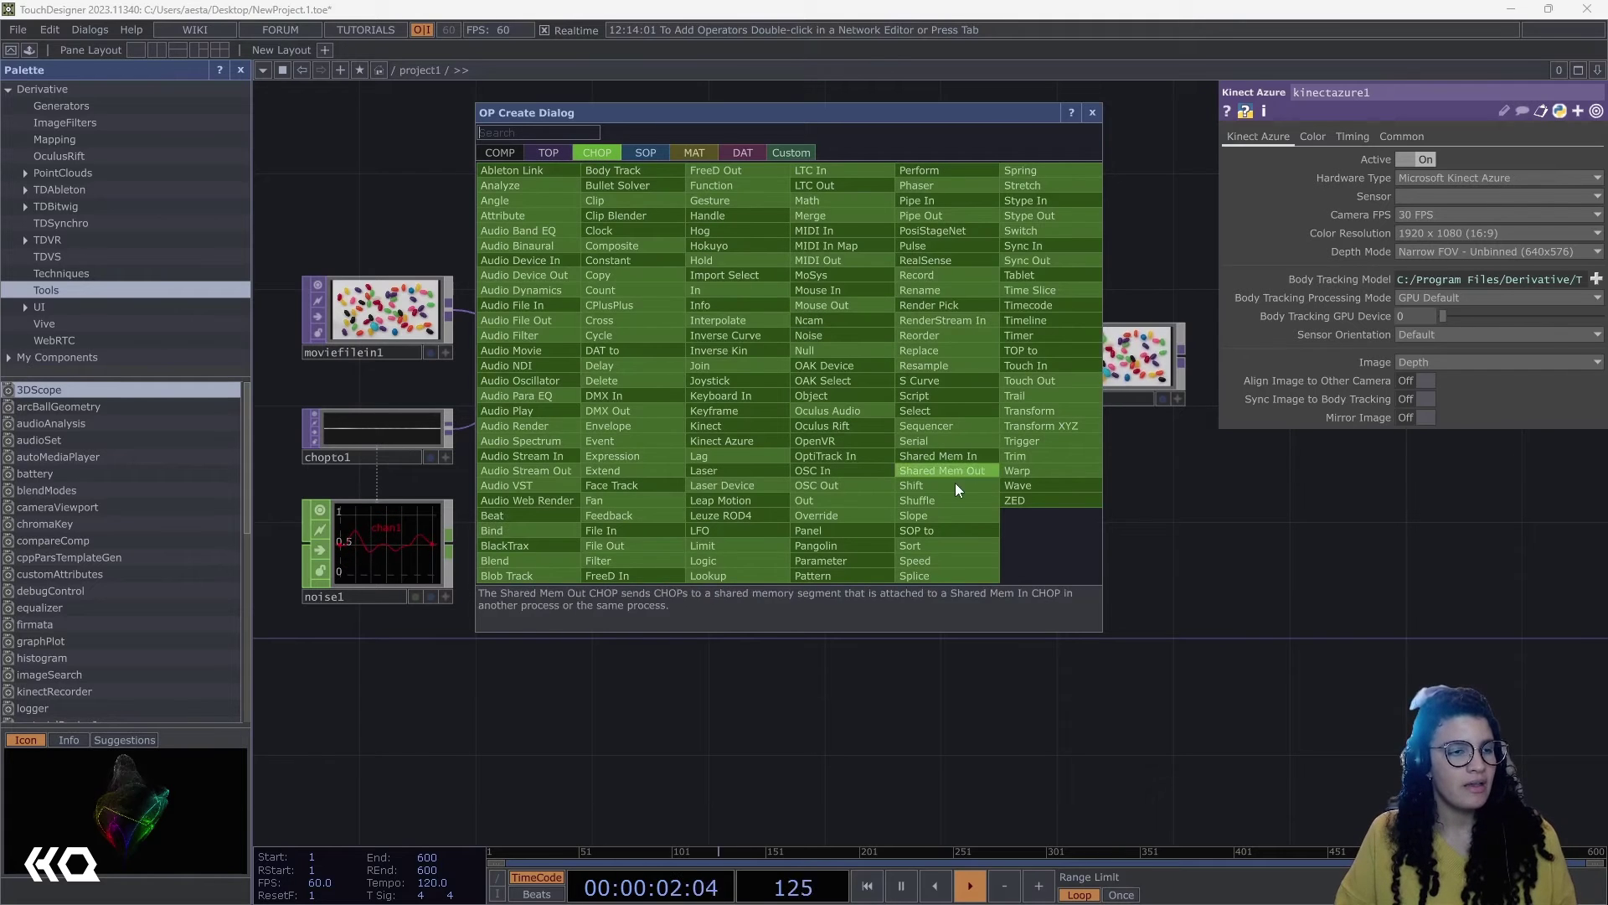
click(620, 484)
click(1072, 616)
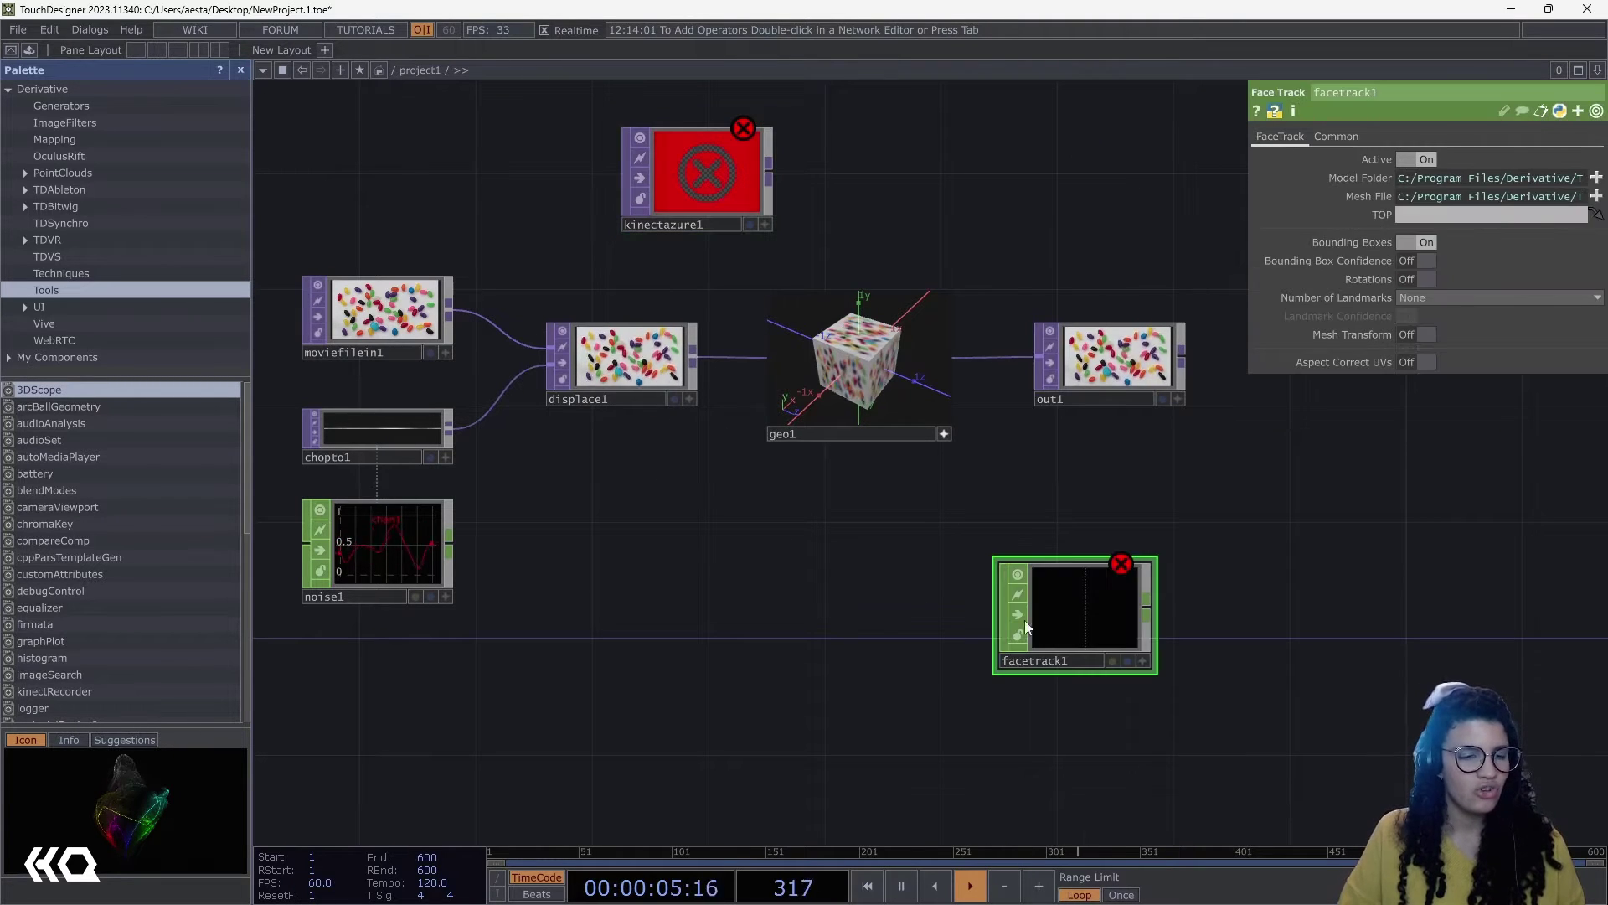
Step: Add a Video Device In TOP (videodevin1) found by searching 'VI'
right_click(754, 590)
click(794, 366)
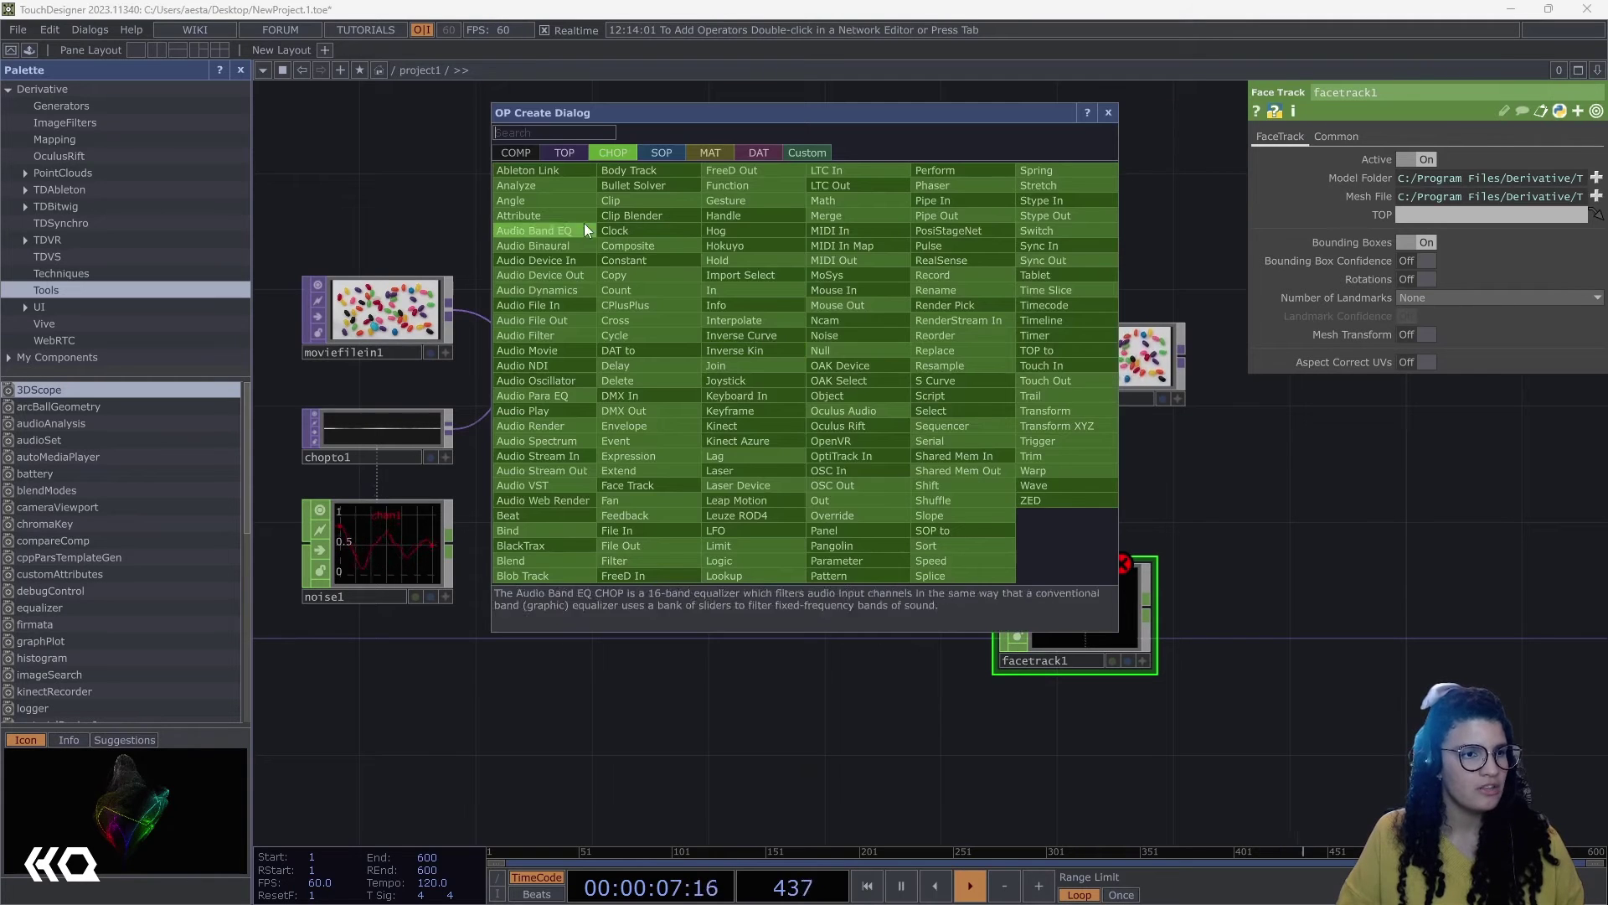
click(567, 155)
text(MOVI)
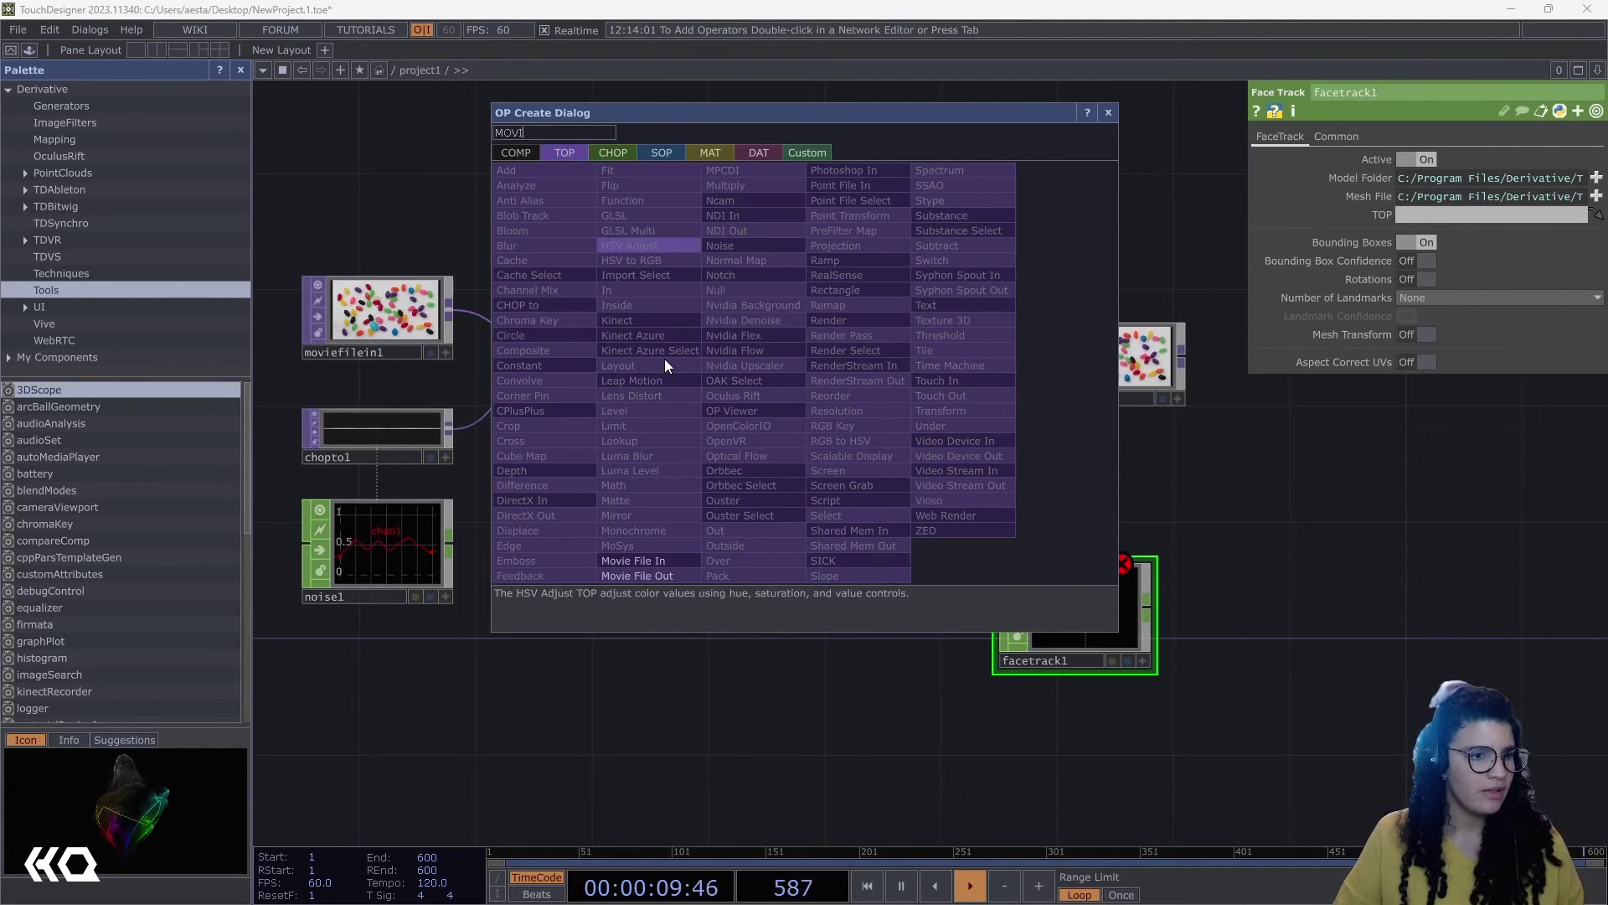
key(BackSpace)
key(BackSpace)
key(BackSpace)
key(BackSpace)
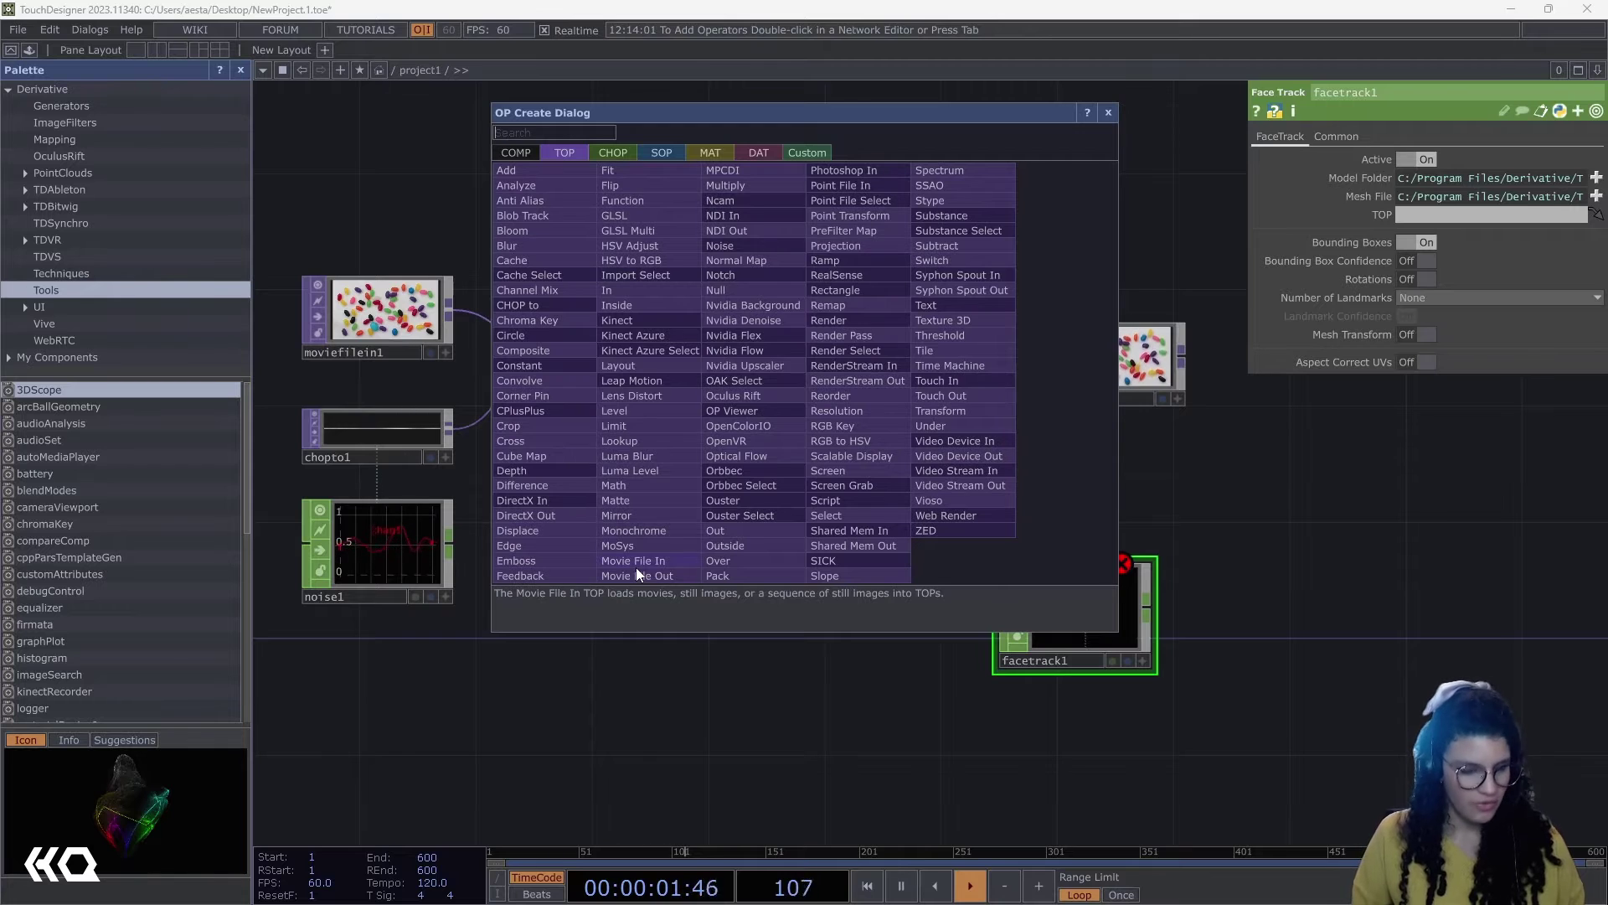
text(VID)
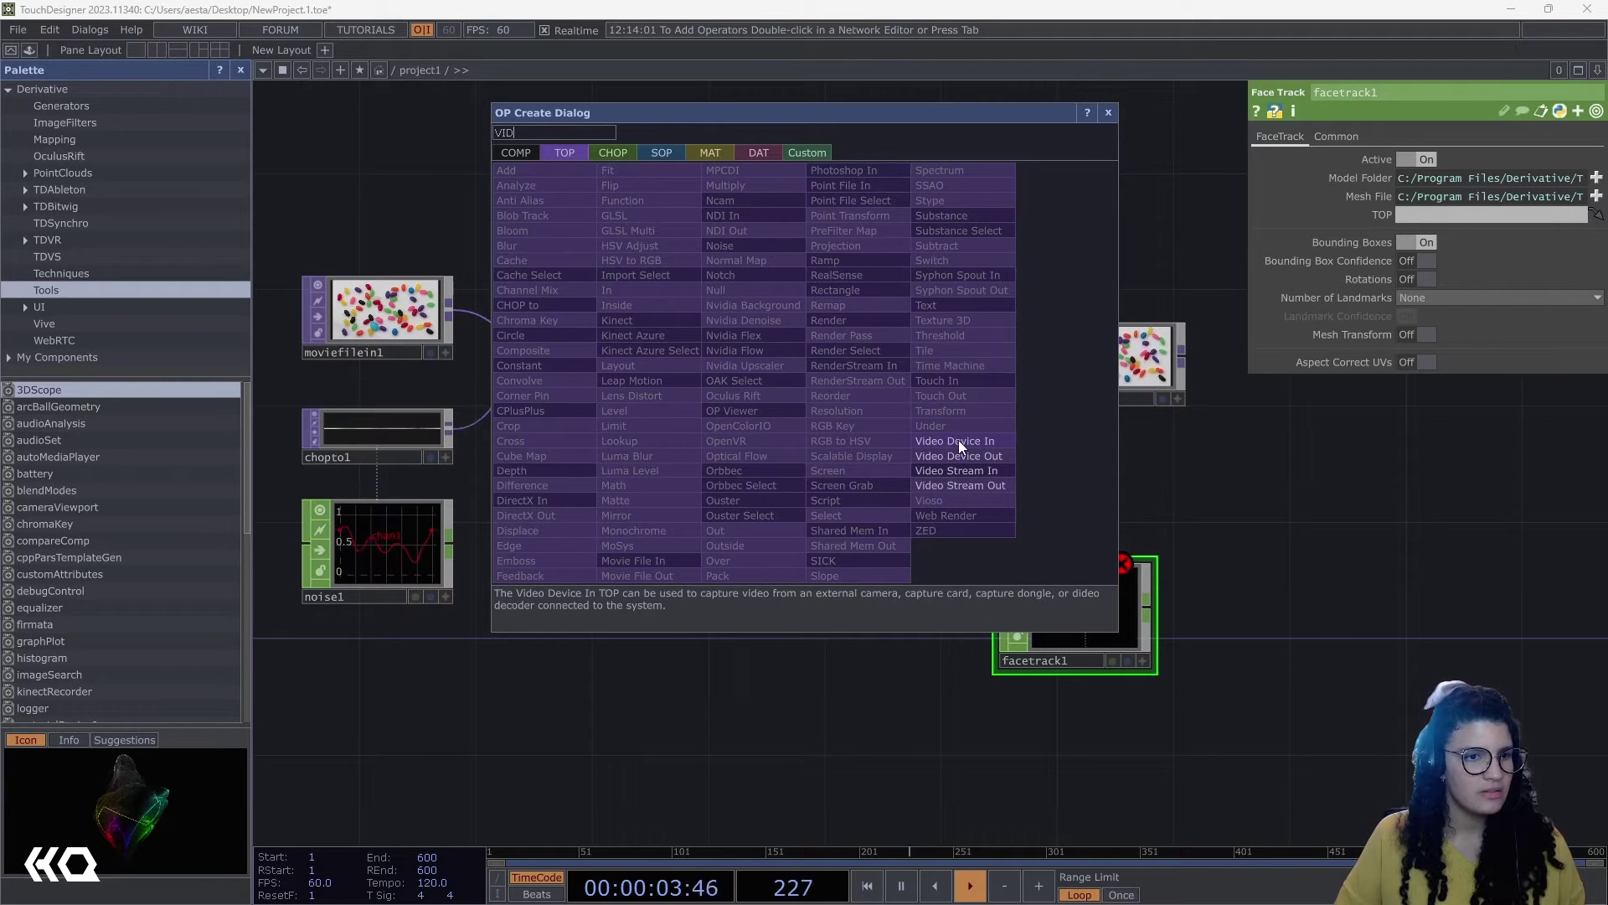
click(958, 441)
click(712, 588)
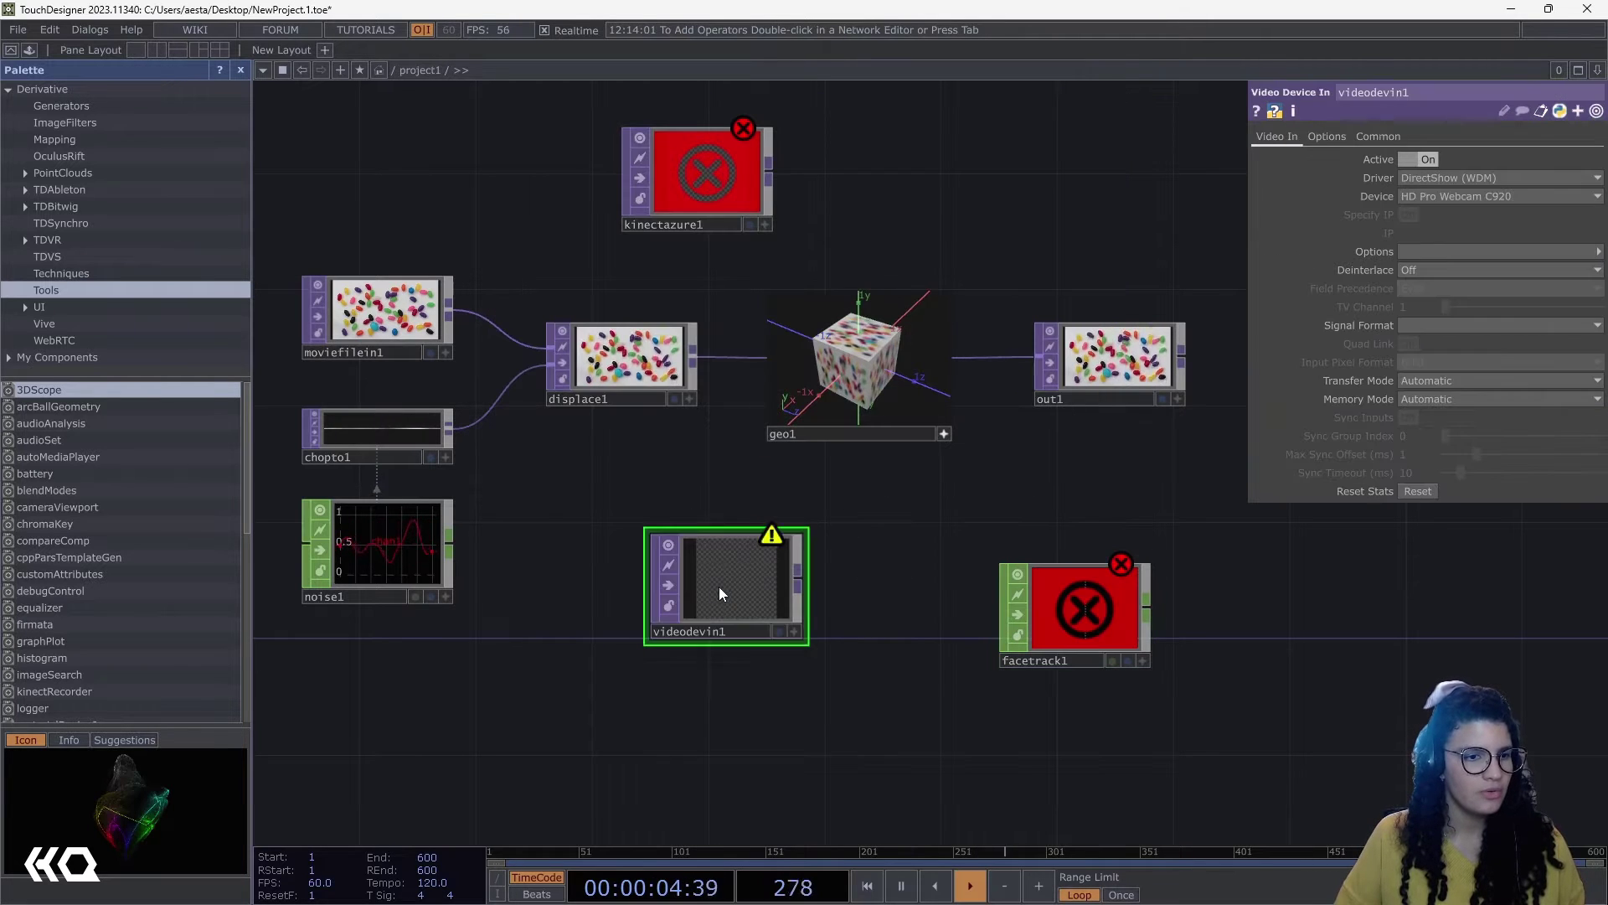
Step: Set videodevin1's Device to SplitCam Video Driver and make it facetrack1's input image
click(1498, 196)
click(1439, 231)
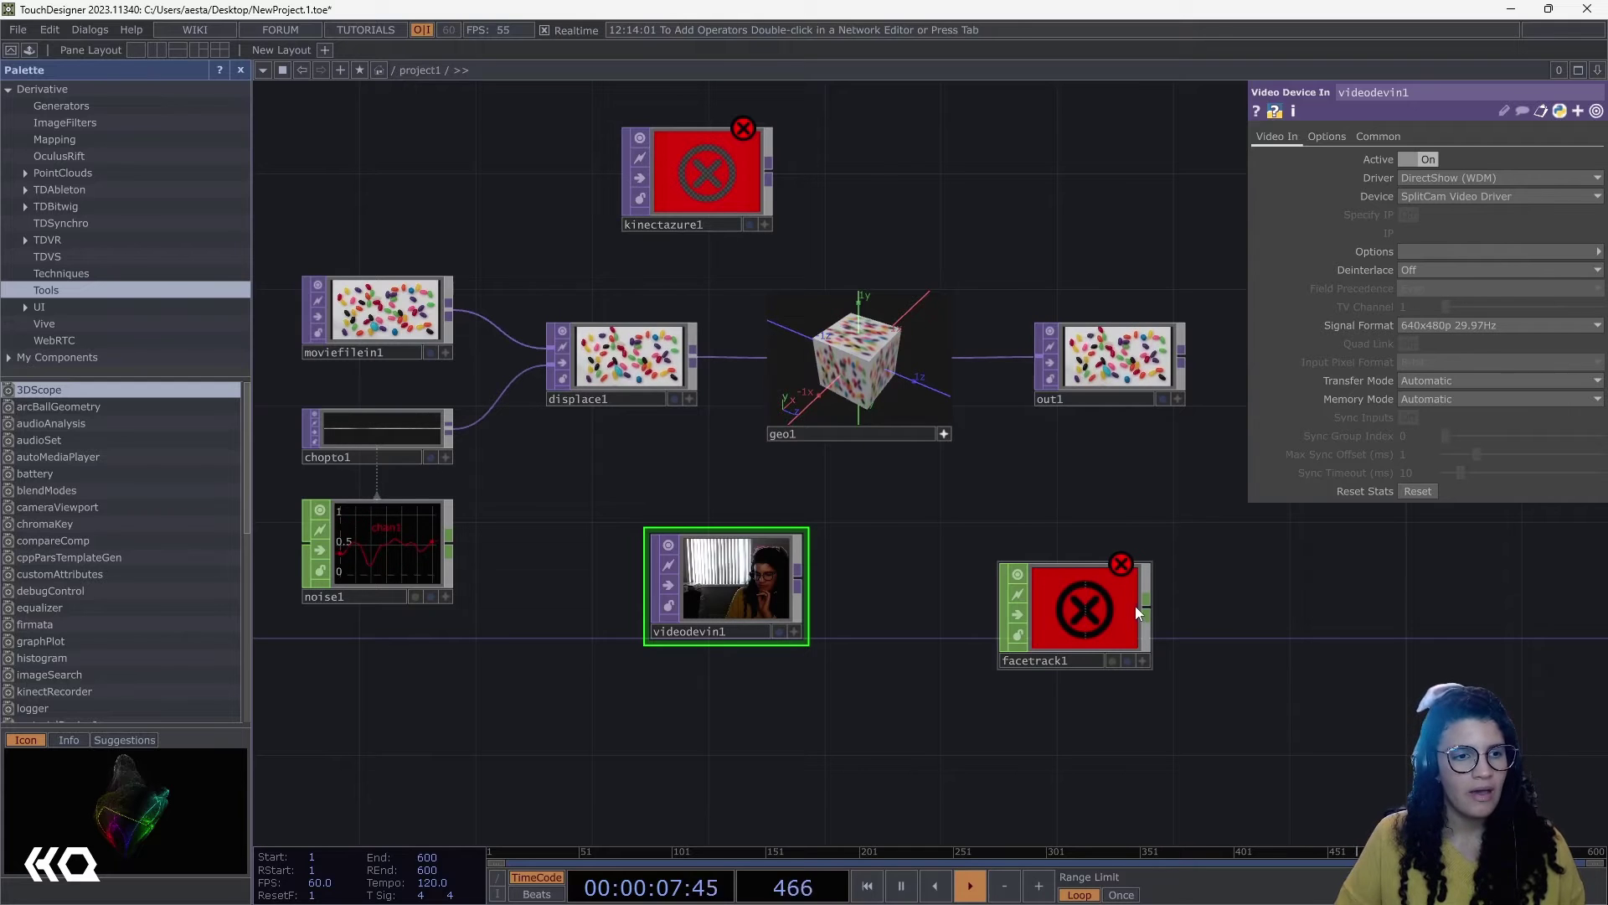
click(1074, 605)
drag(766, 588, 1488, 214)
scroll(1123, 620, up, 5)
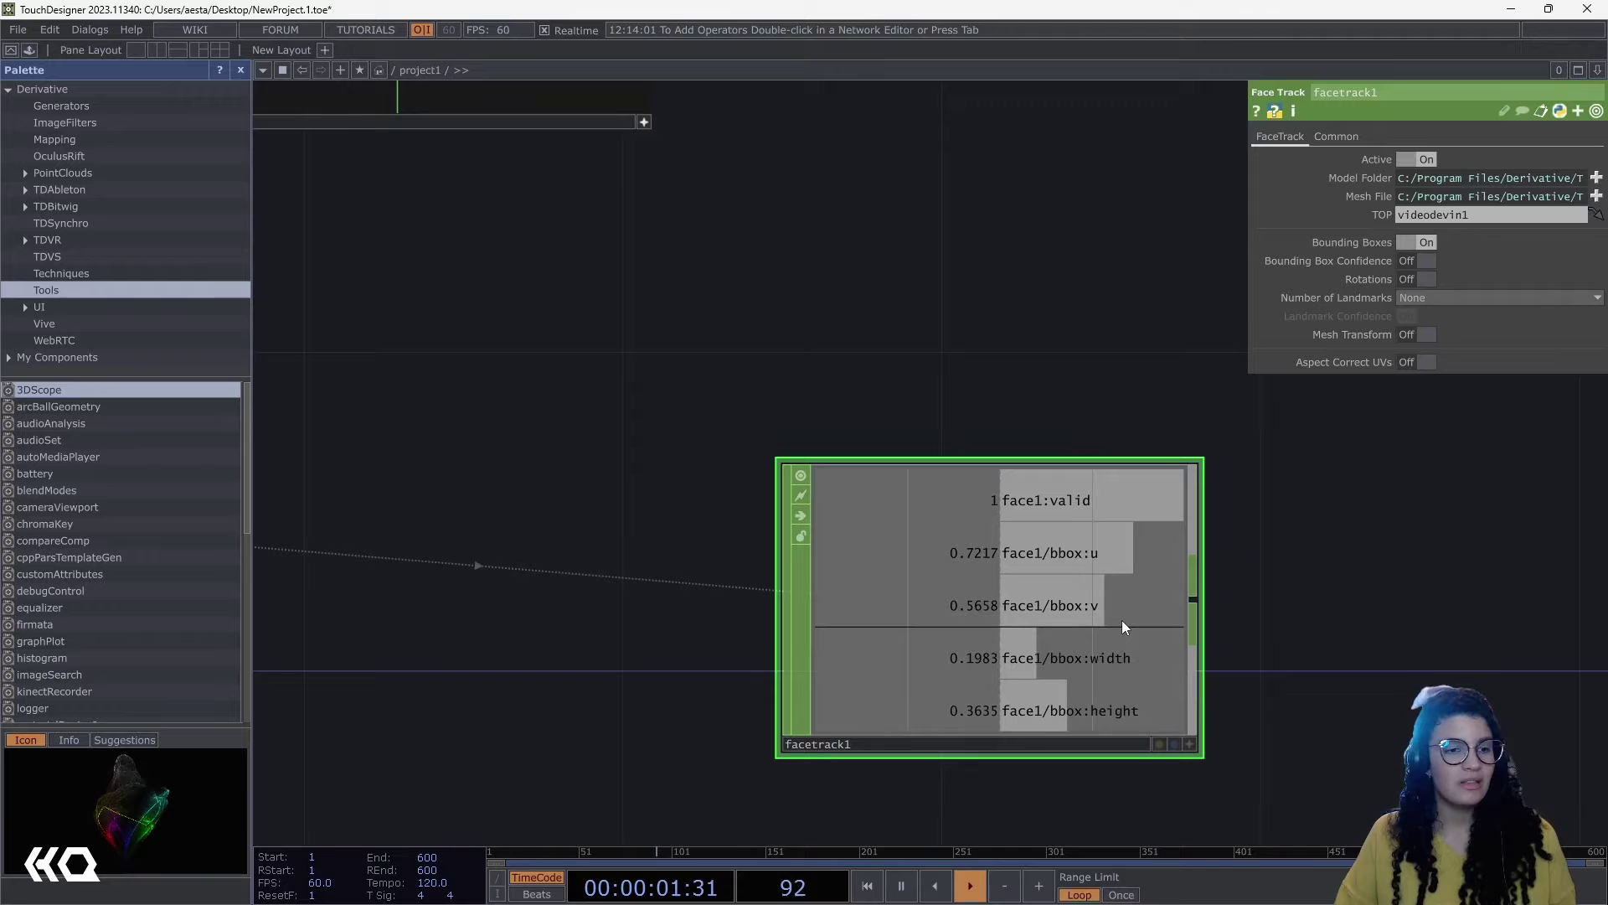
scroll(1122, 619, down, 5)
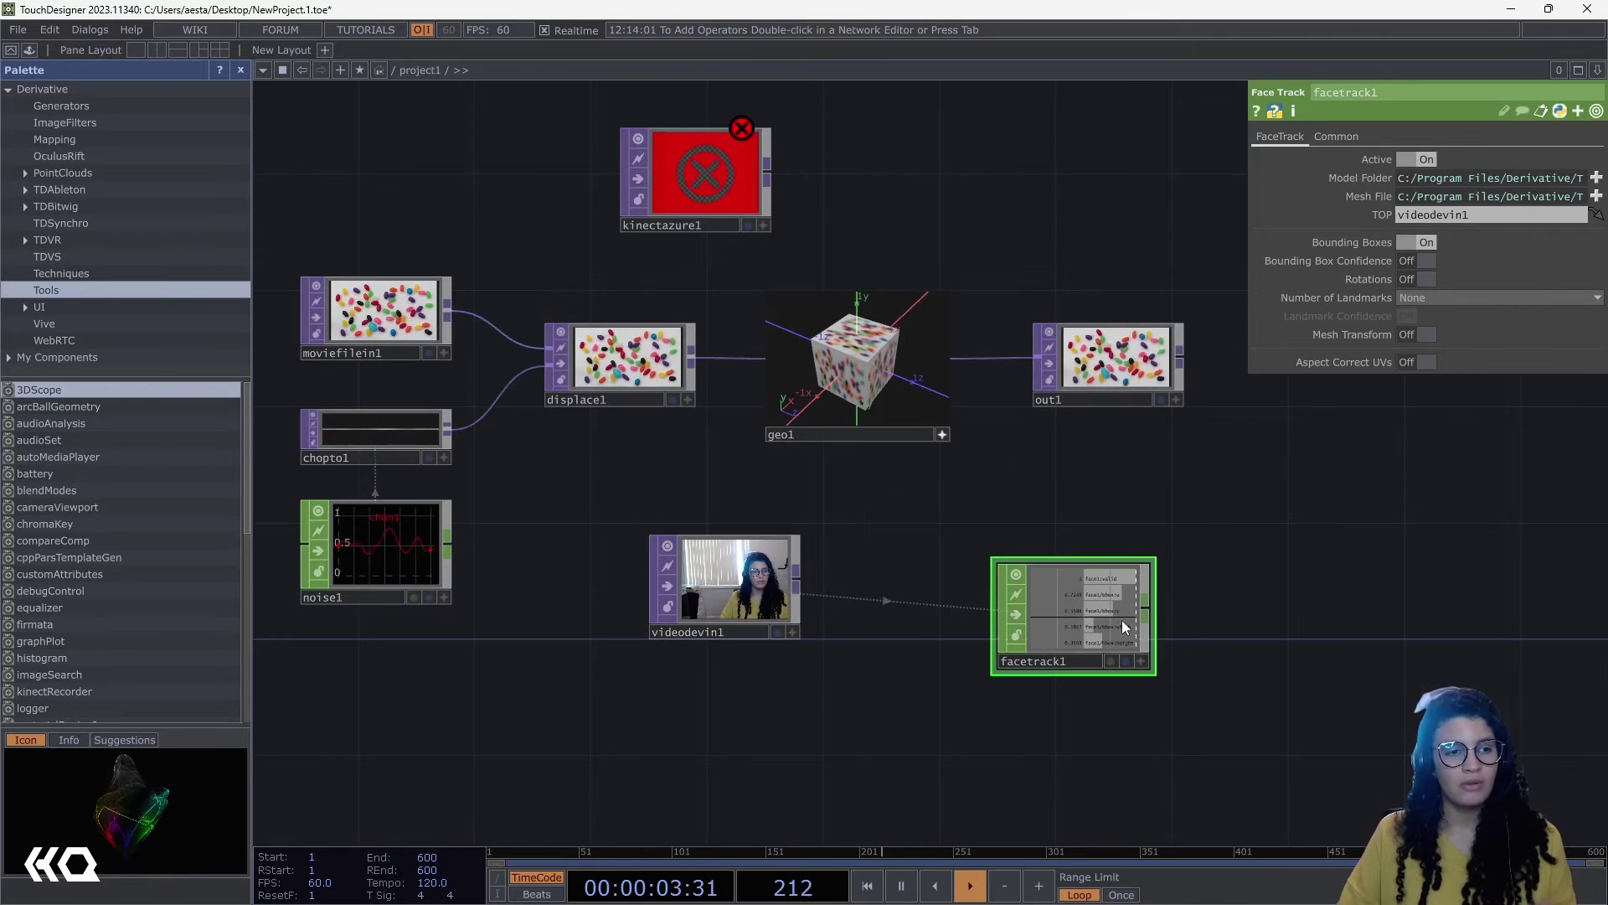
right_click(719, 725)
click(788, 366)
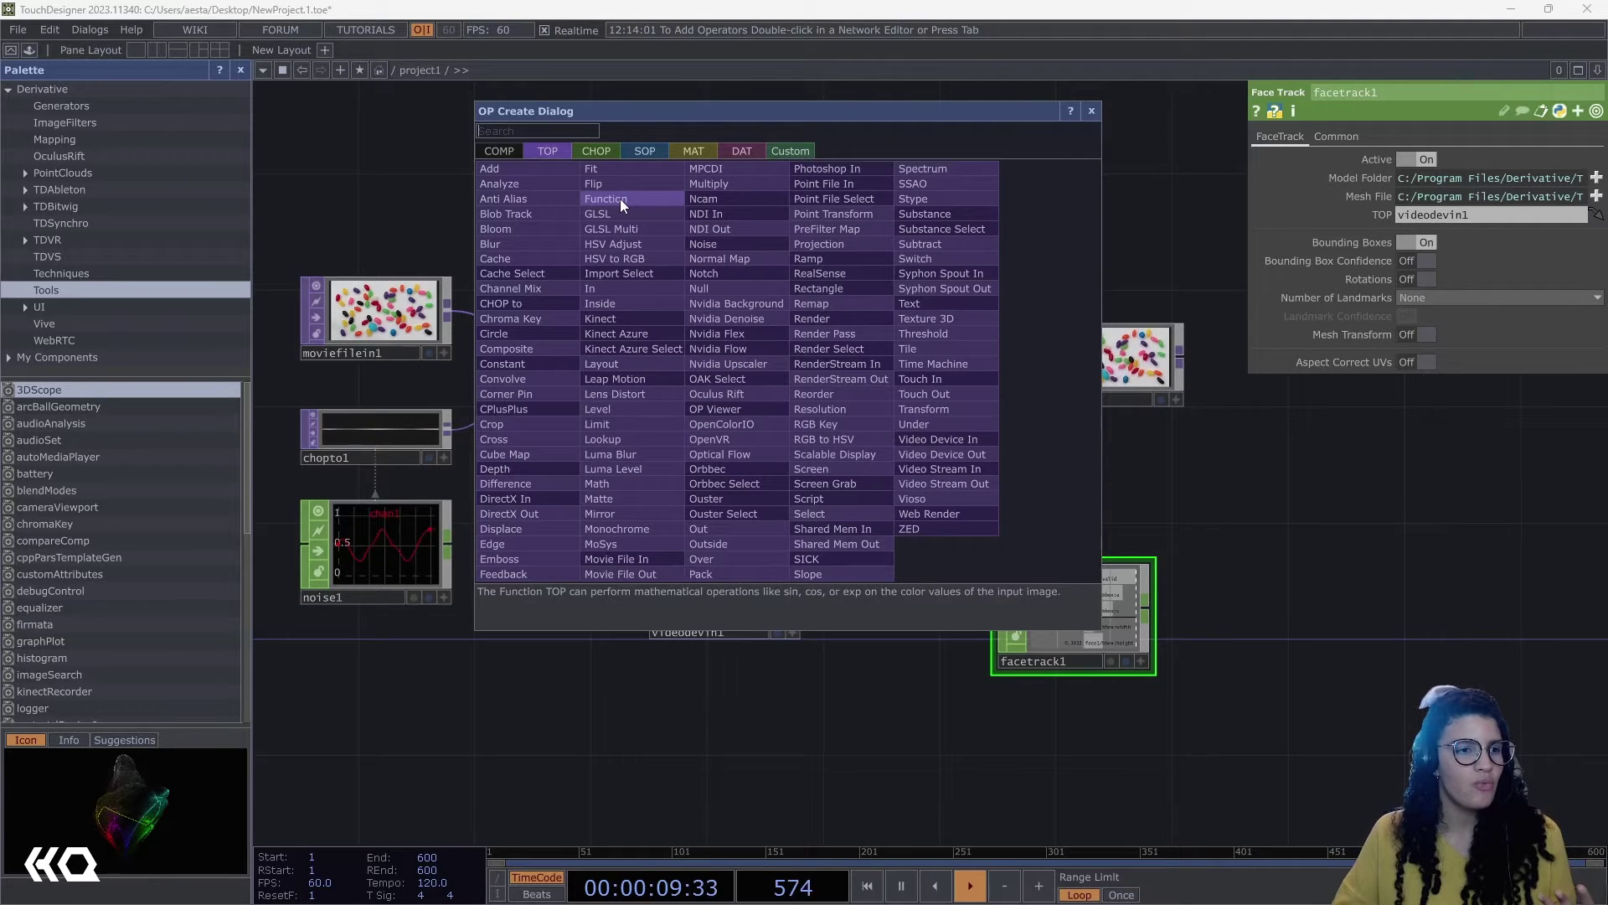
Step: Add an Nvidia Background TOP (nvbackground1) at the bottom of the network
click(737, 304)
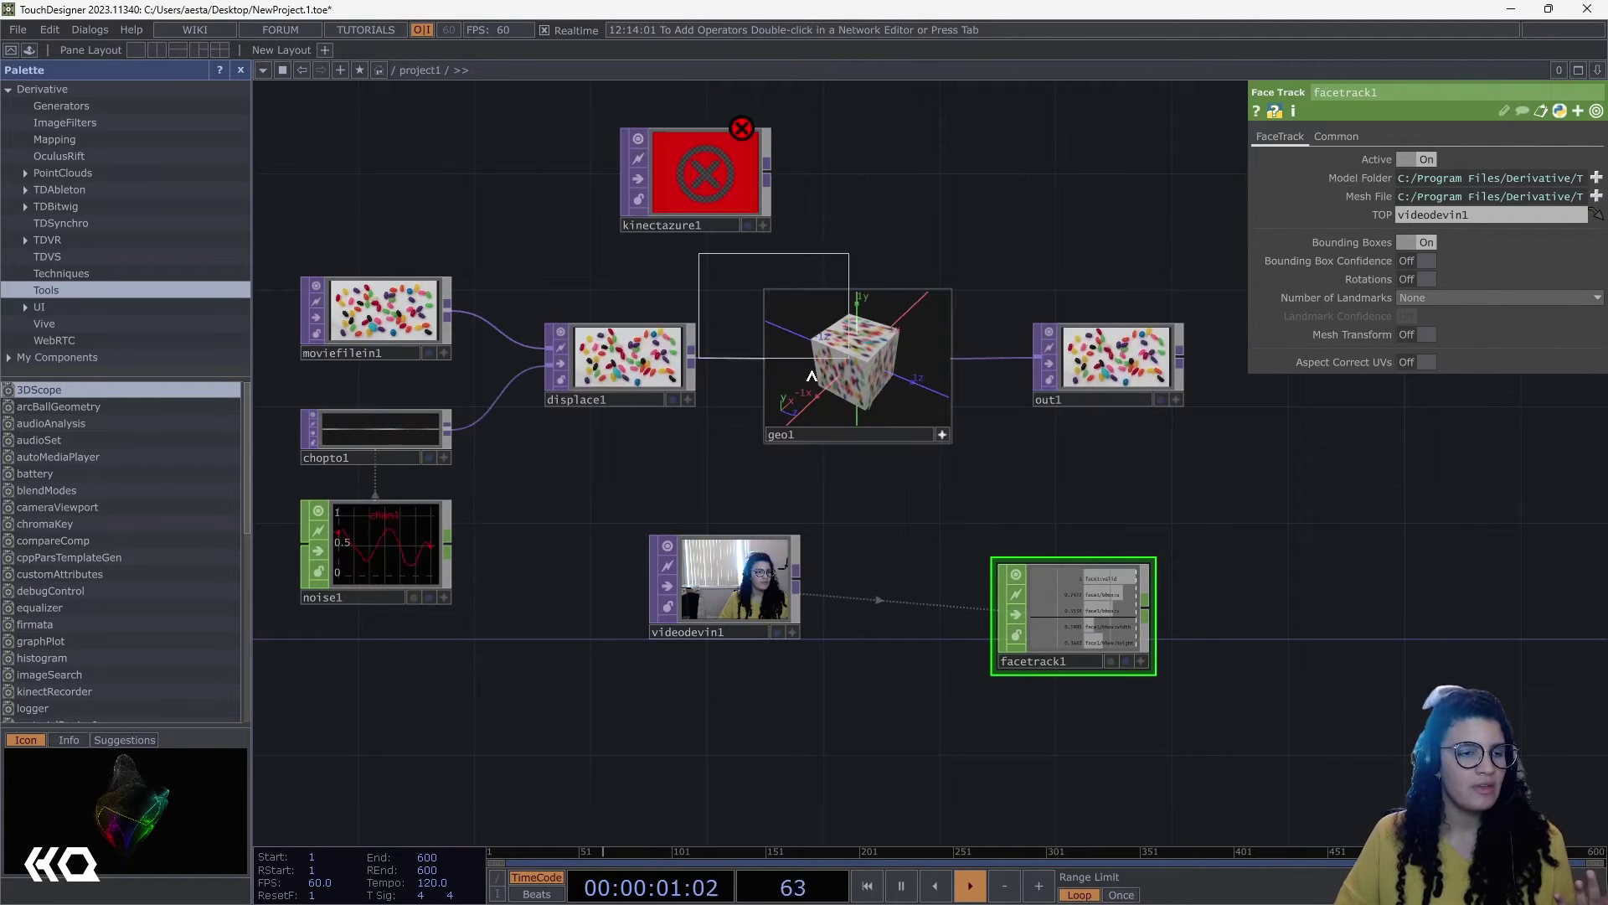
click(918, 764)
middle_click(1033, 714)
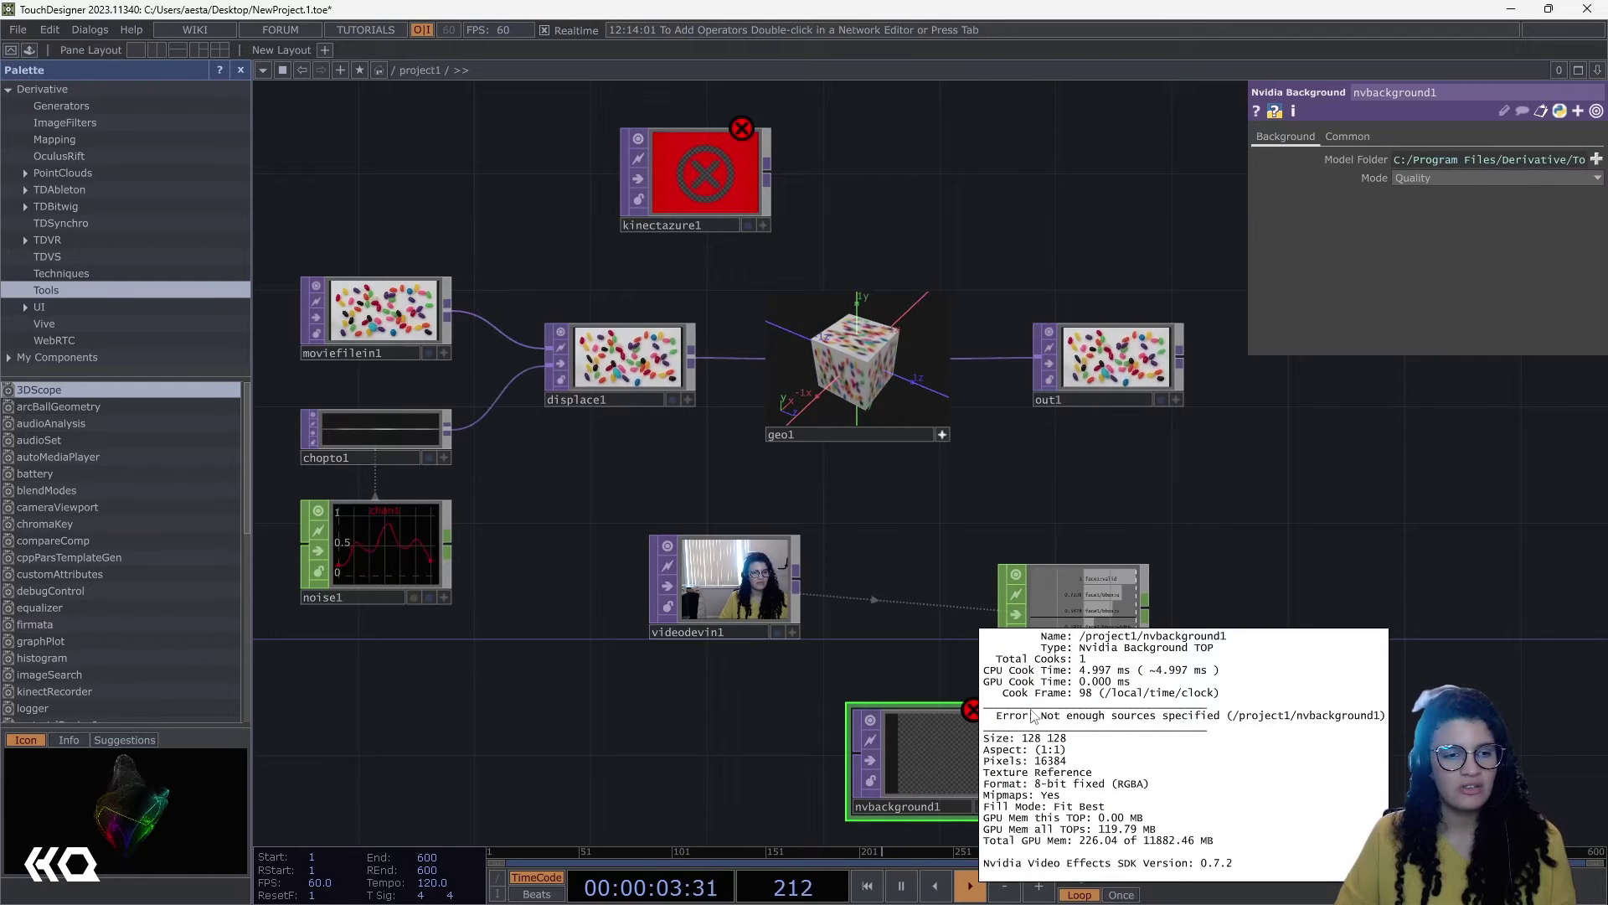
click(732, 565)
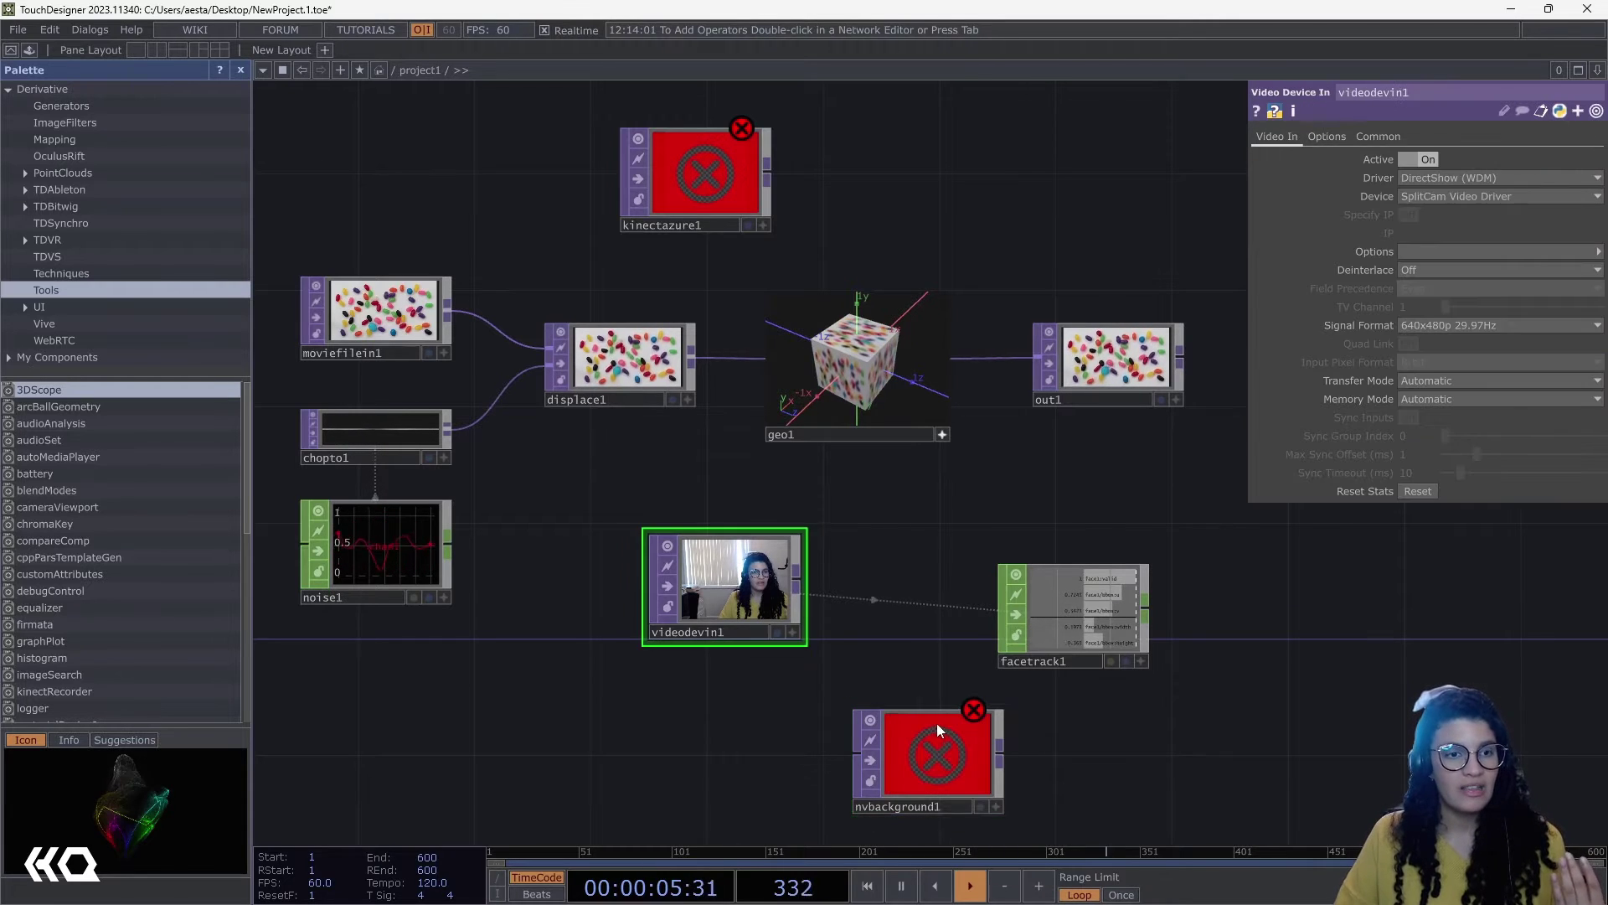
click(938, 755)
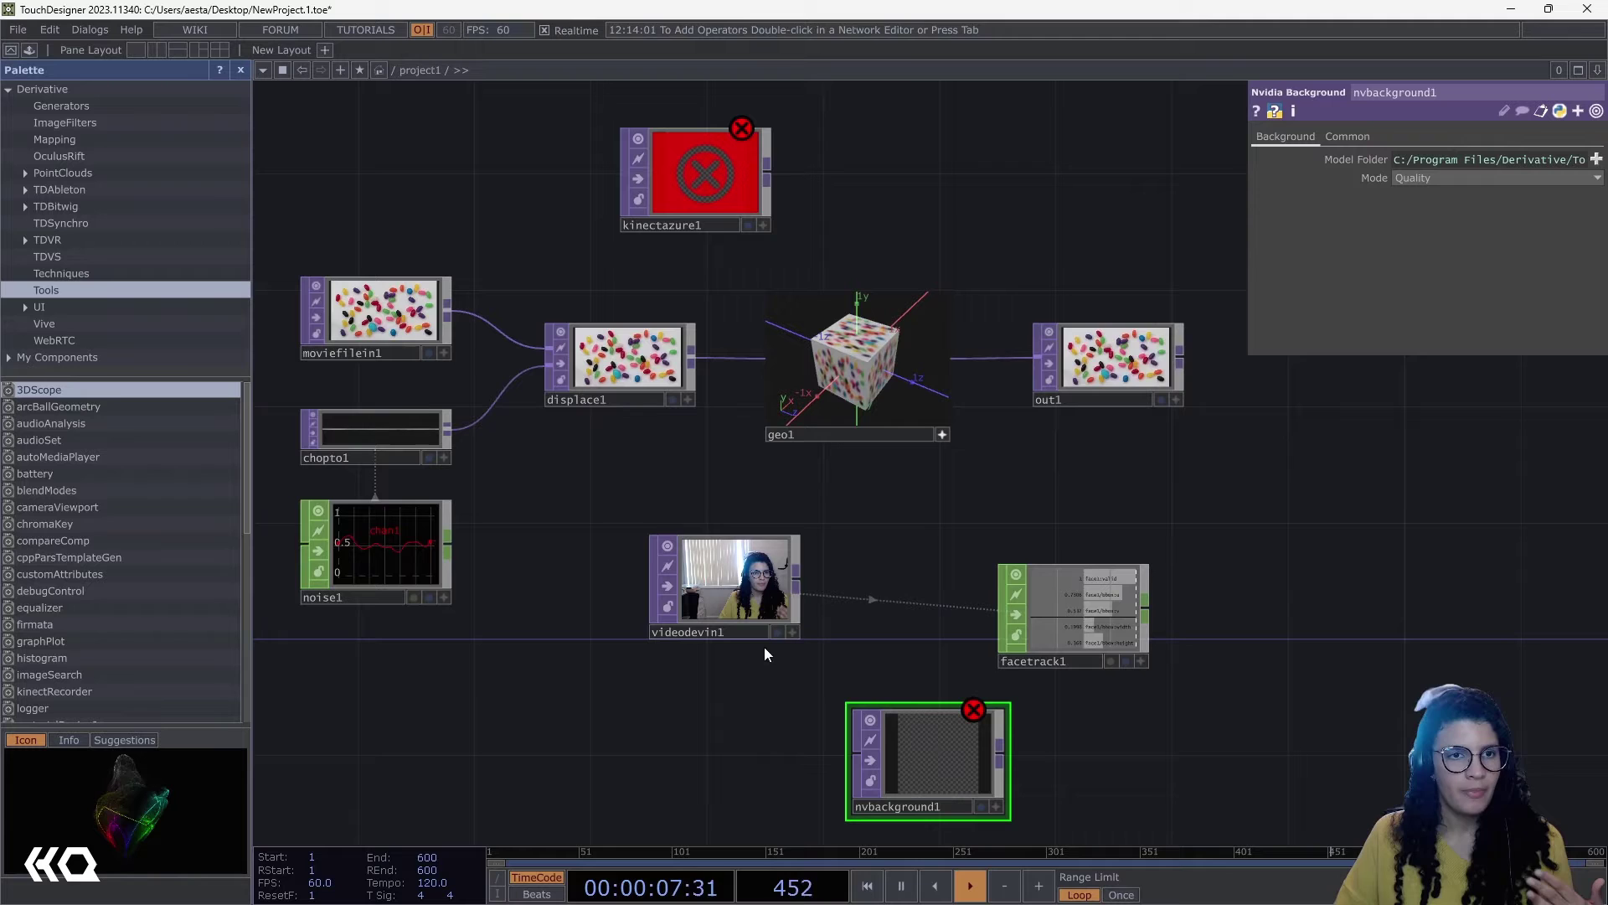
Step: Wire videodevin1 into nvbackground1, read its missing Video FX binaries error, and delete it
drag(795, 580, 852, 750)
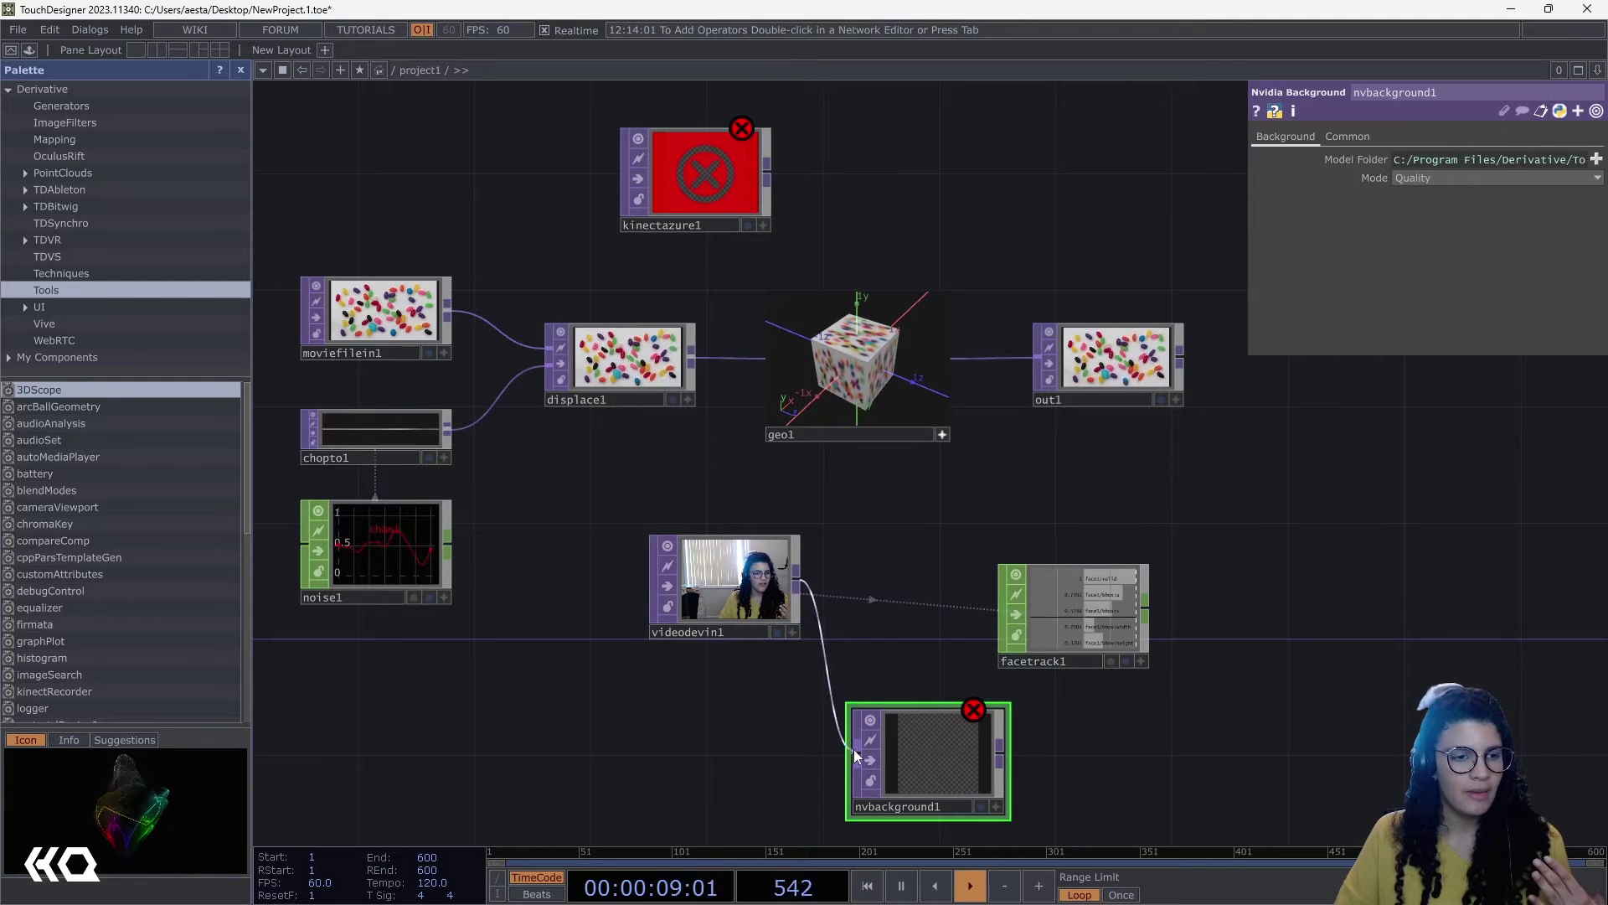
middle_click(974, 737)
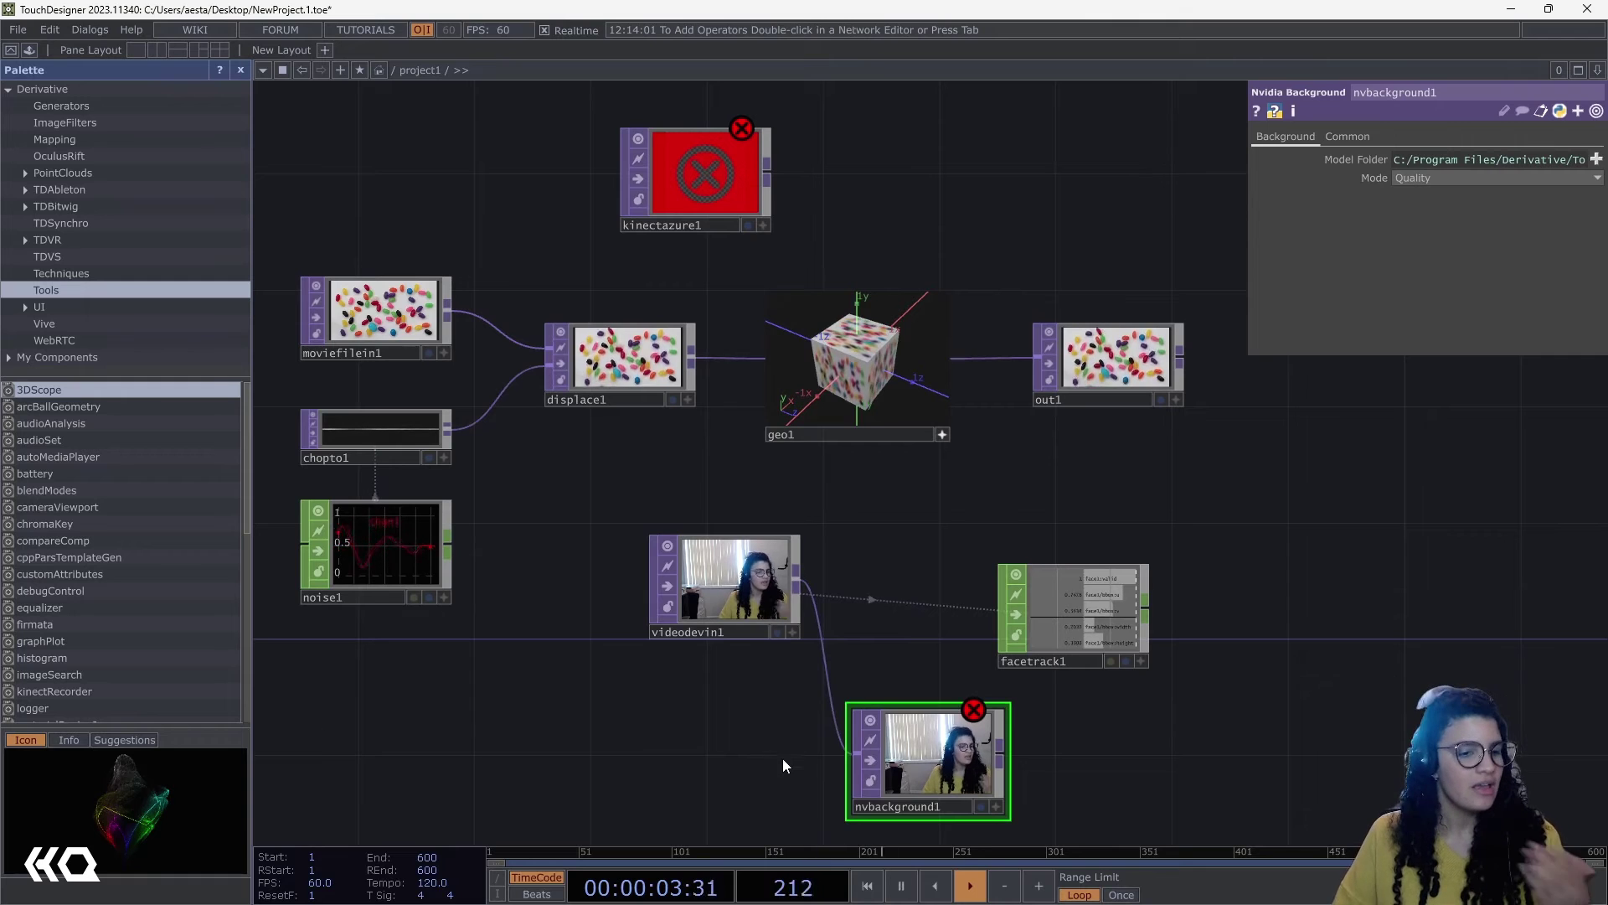
middle_click(972, 717)
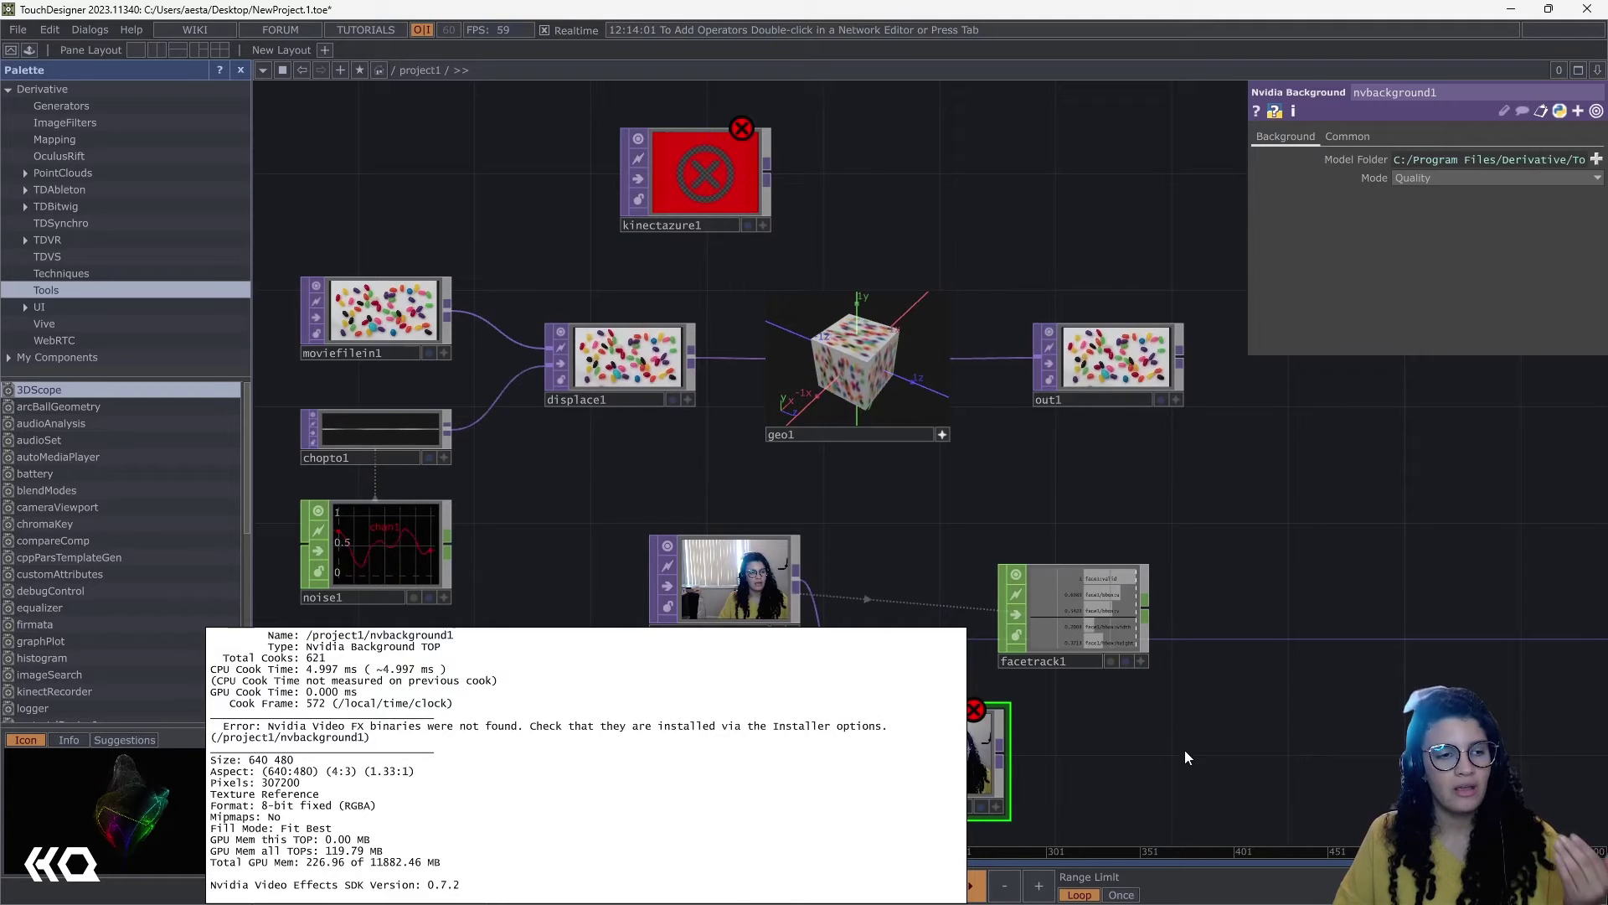
key(Delete)
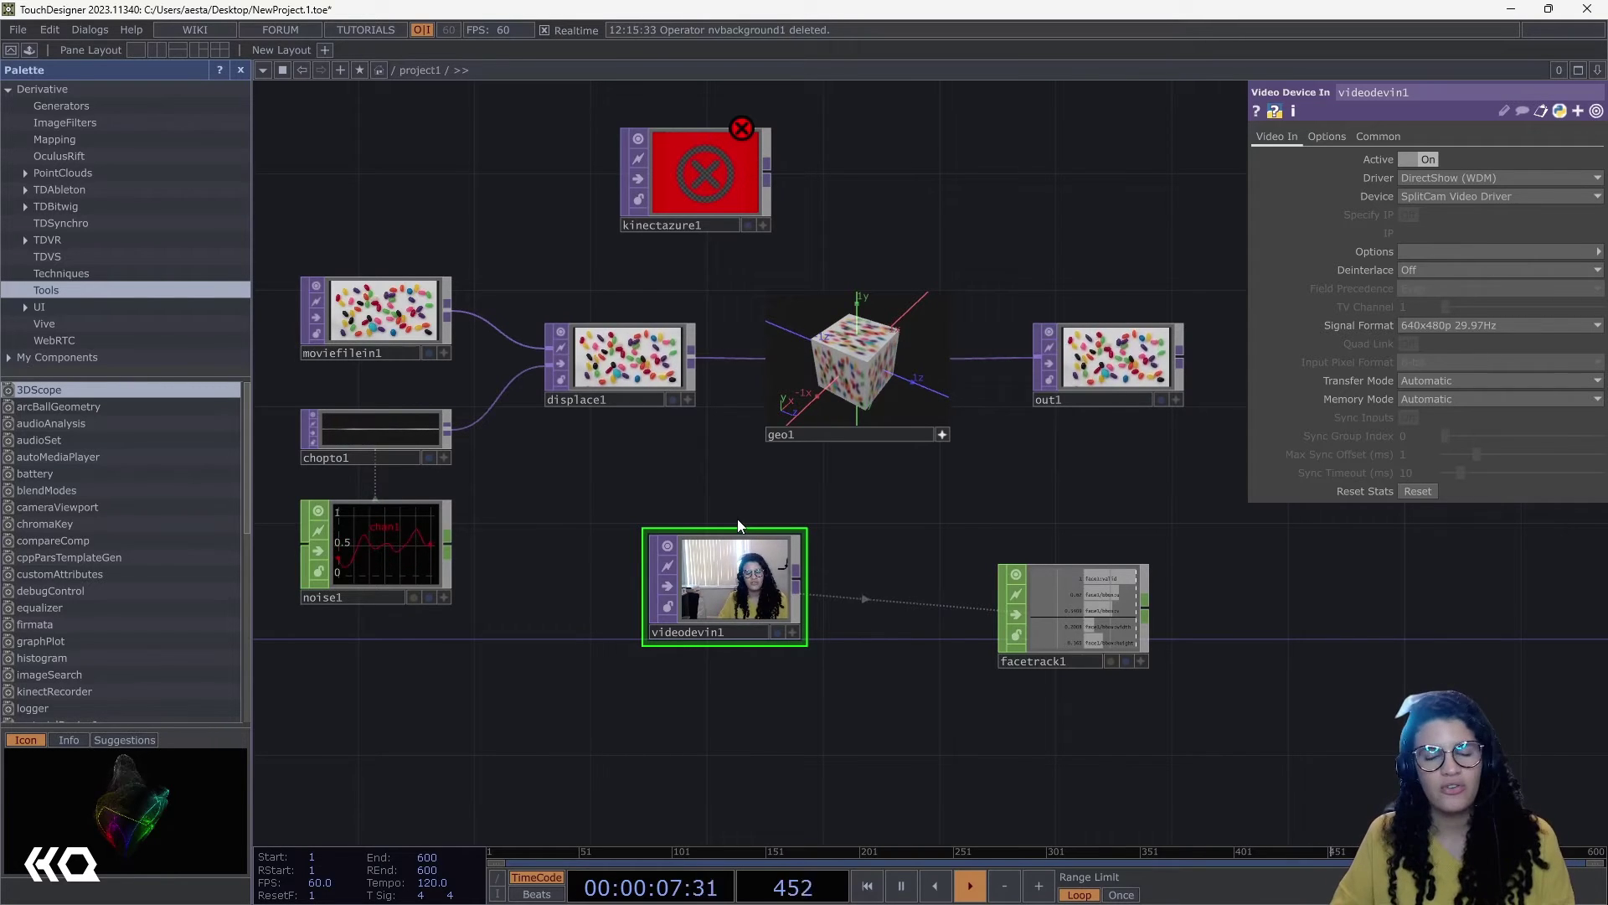
Step: Delete the videodevin1 and facetrack1 nodes from the network
middle_click(756, 176)
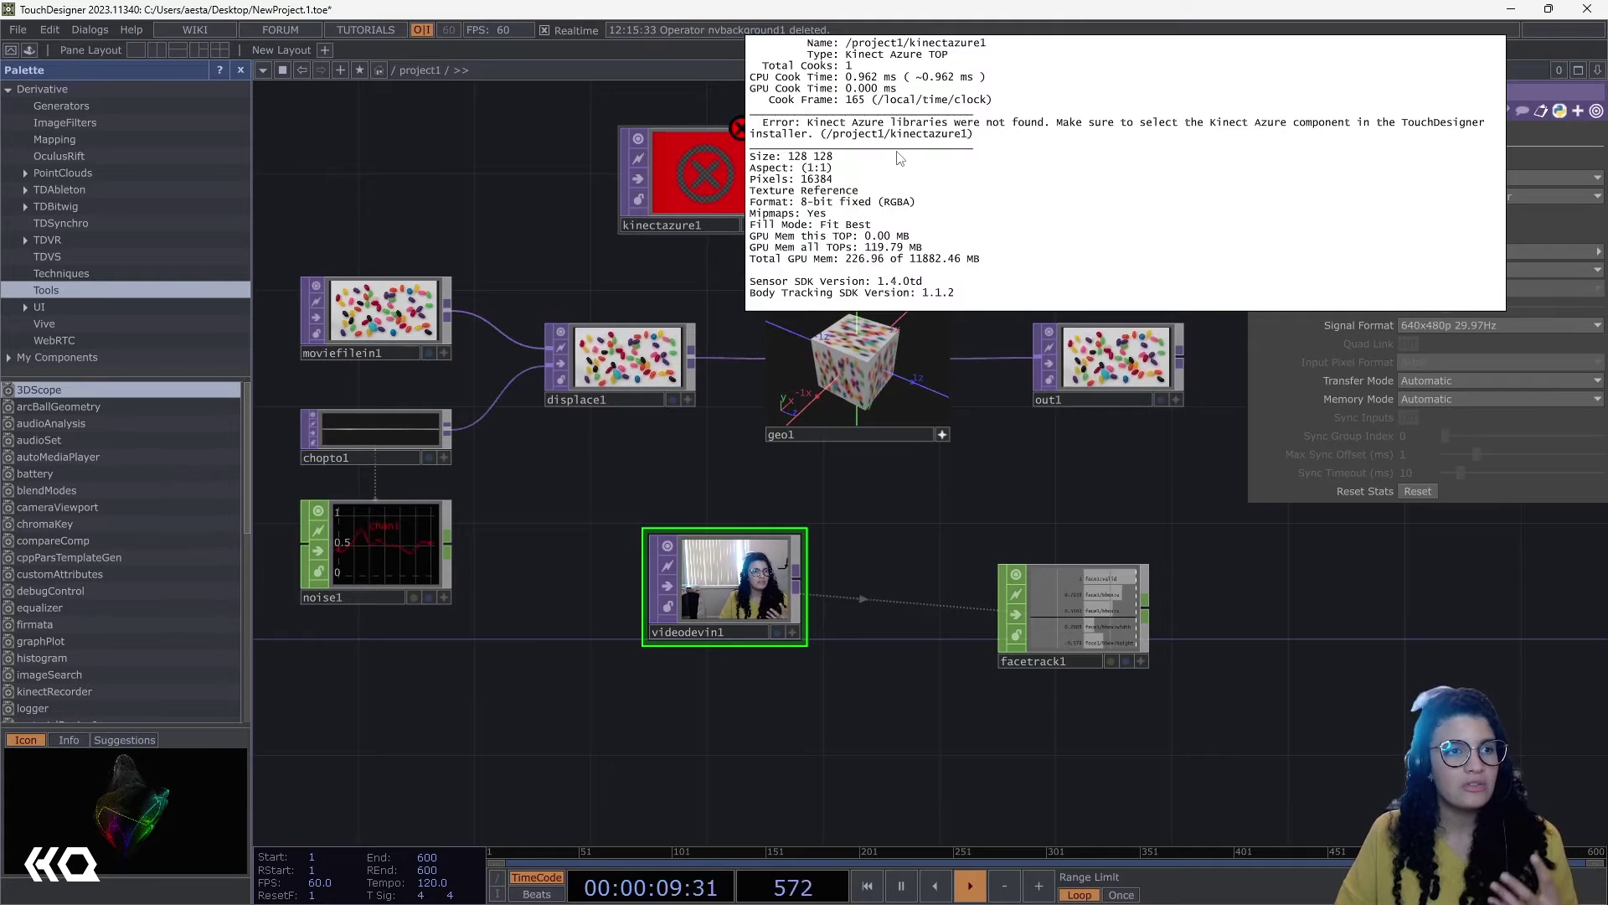
key(Delete)
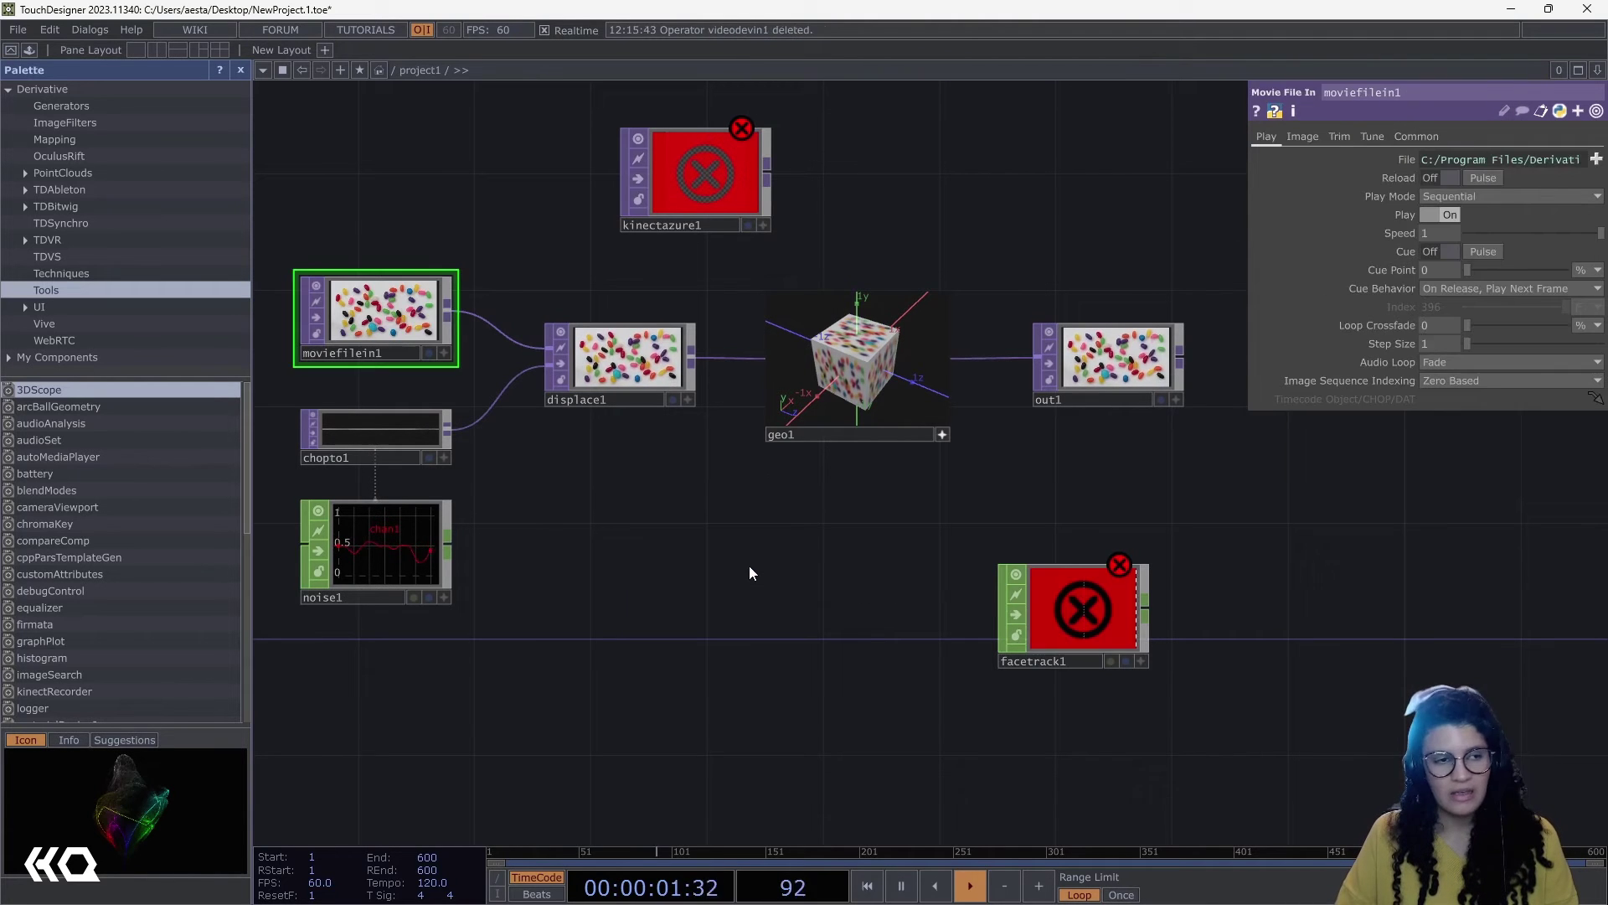
click(1055, 623)
key(Delete)
Step: Recheck kinectazure1's missing libraries error, then minimize TouchDesigner
click(686, 182)
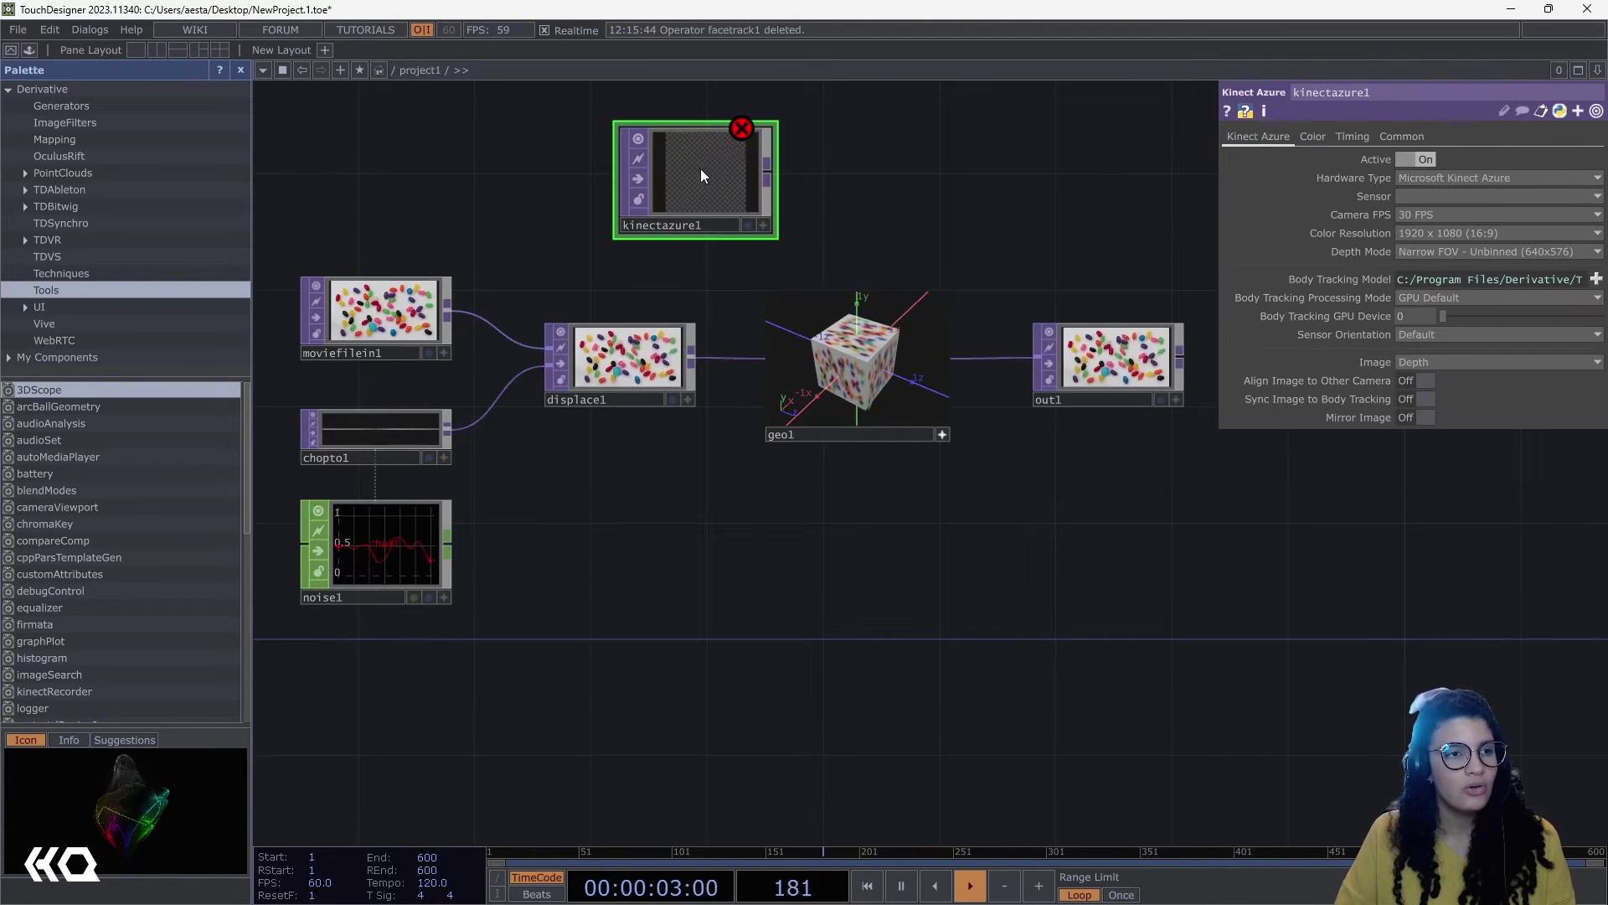
middle_click(738, 134)
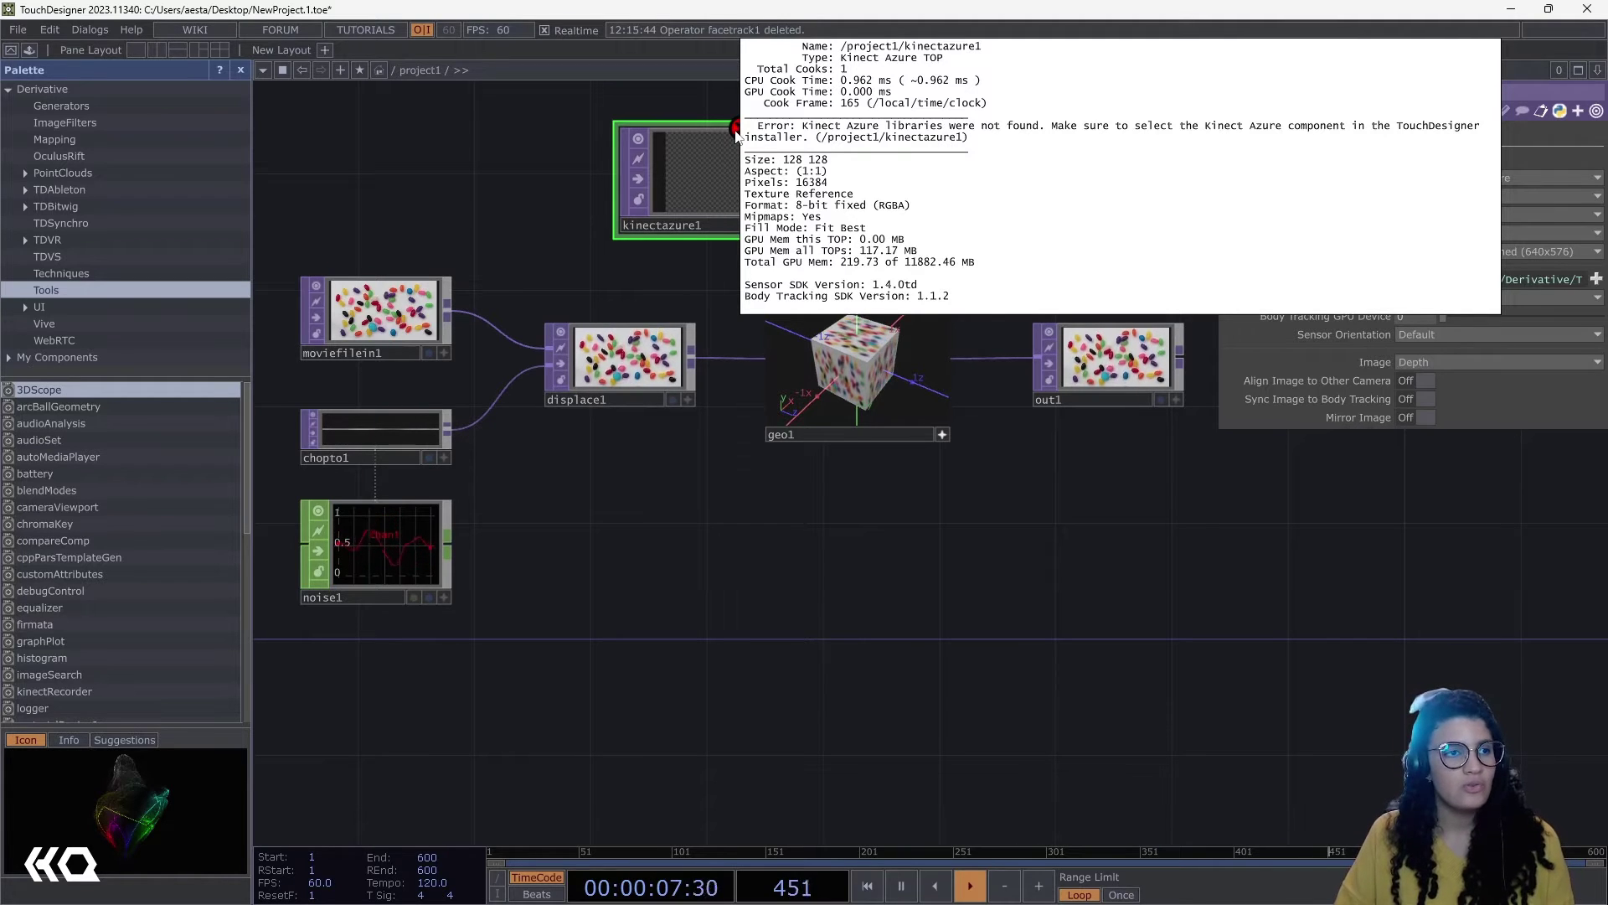
right_click(617, 617)
click(669, 365)
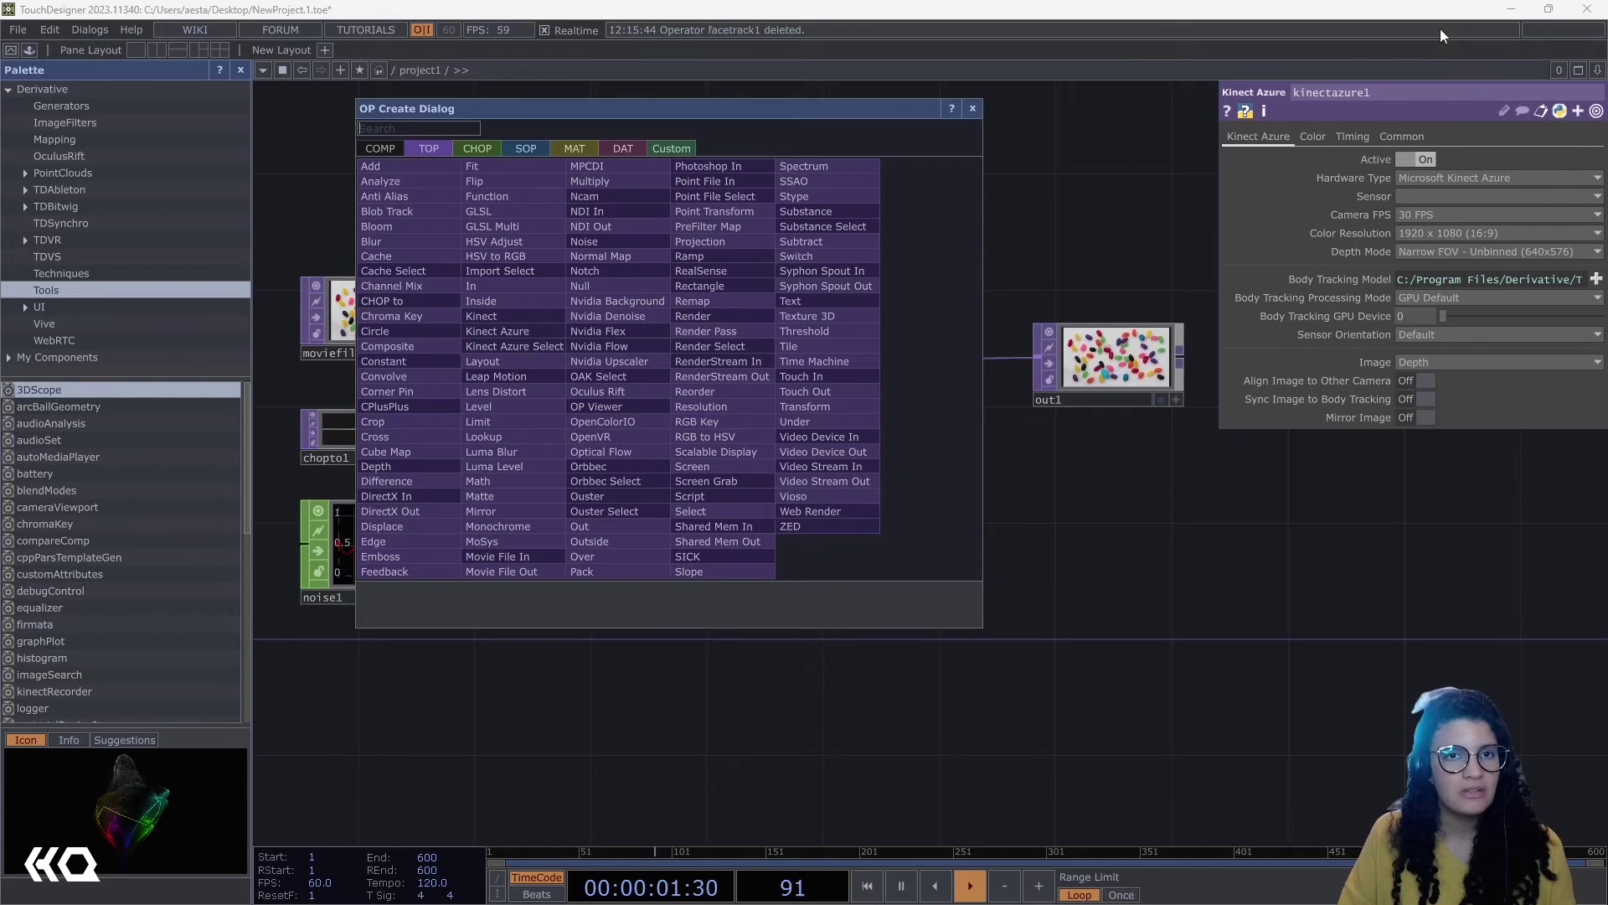
click(1510, 9)
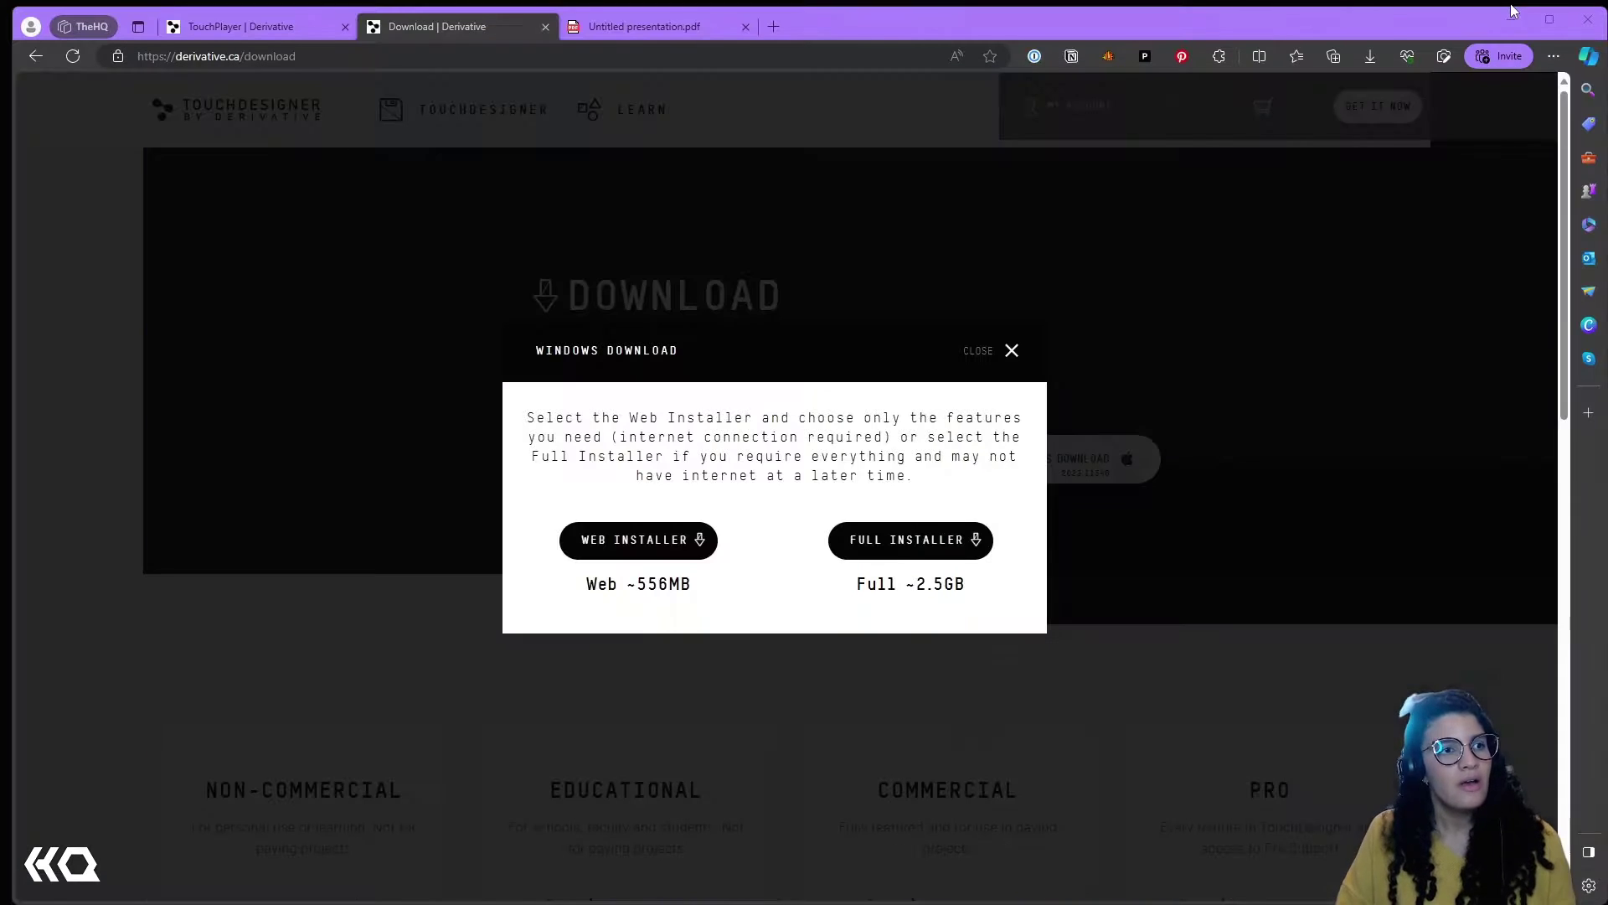
click(634, 25)
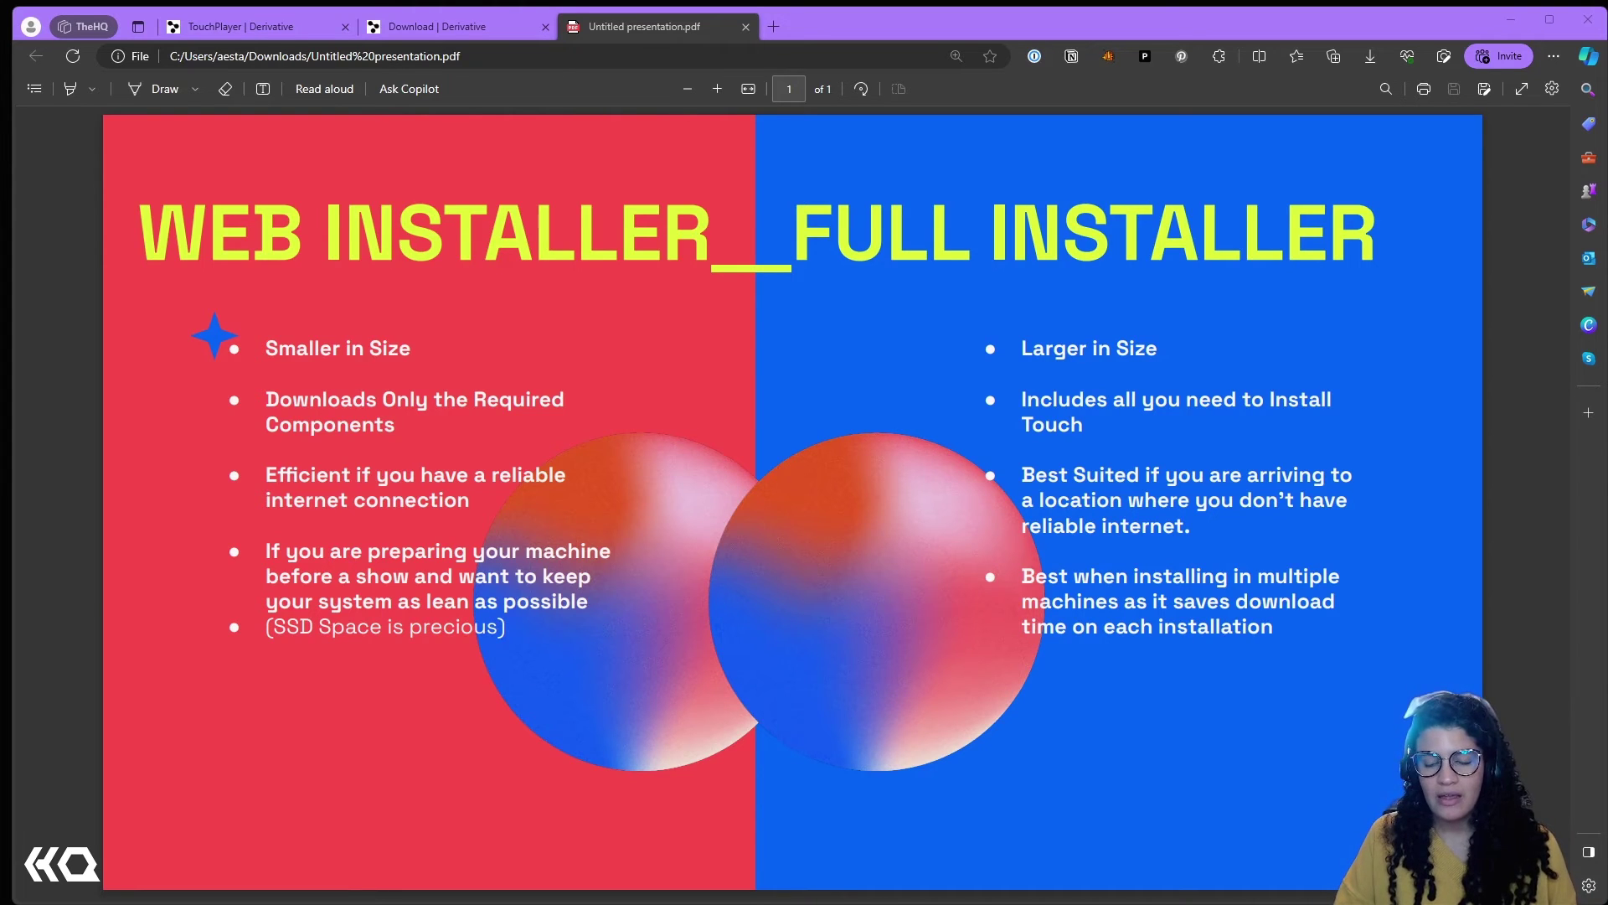
click(1370, 57)
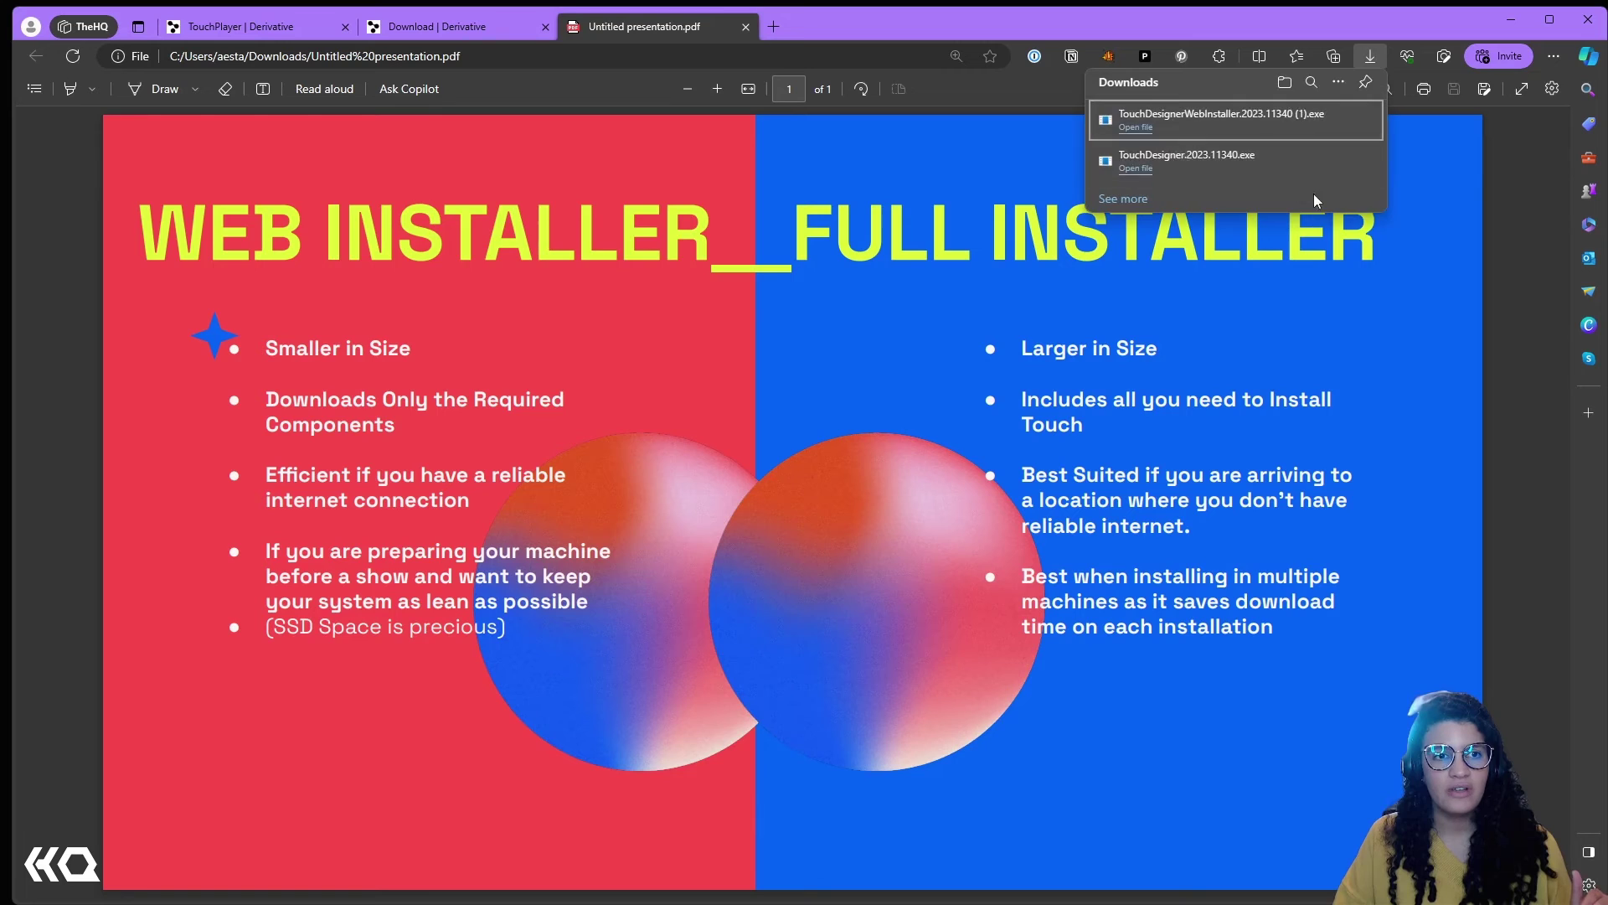
click(1370, 58)
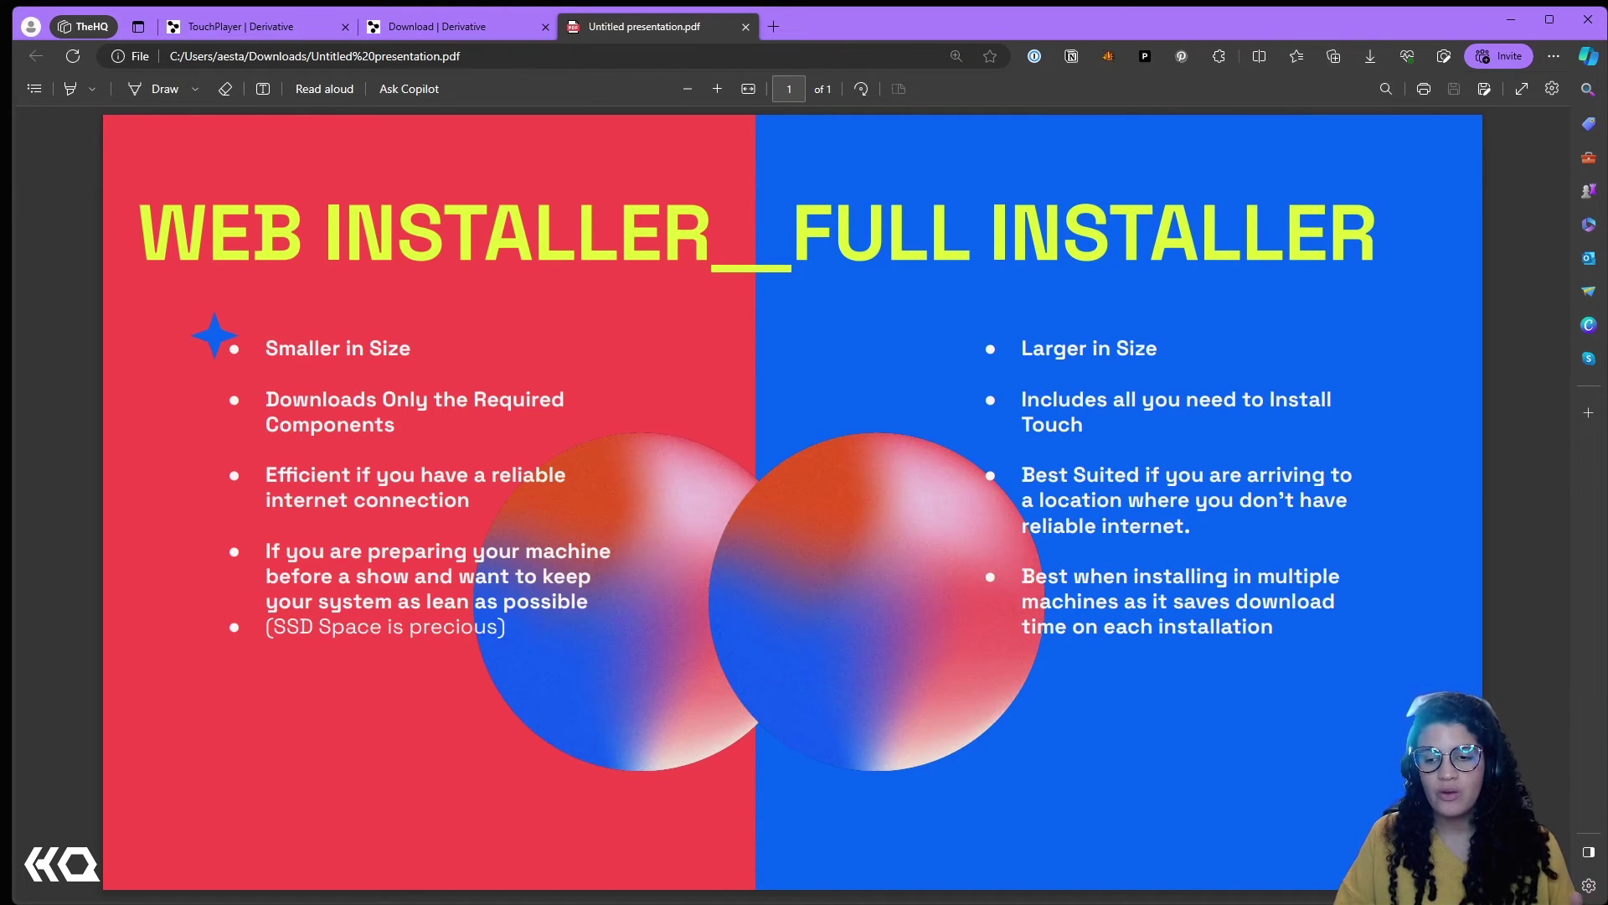
key(alt+Tab)
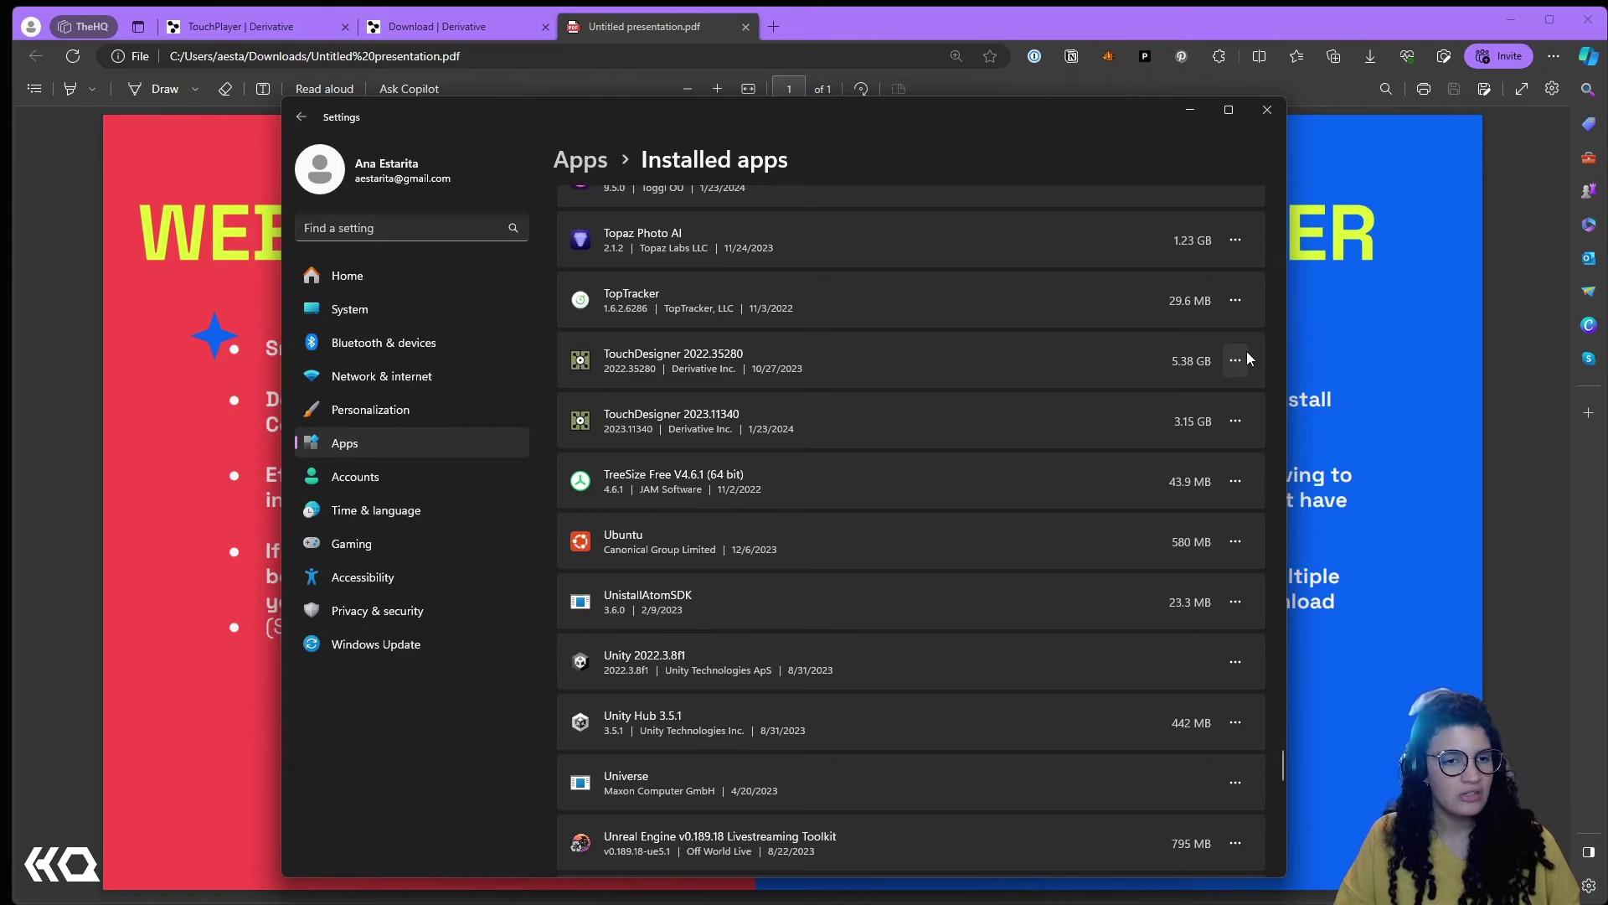
Step: Open and then dismiss the options menu for TouchDesigner 2022.35280 in Installed apps
click(1235, 361)
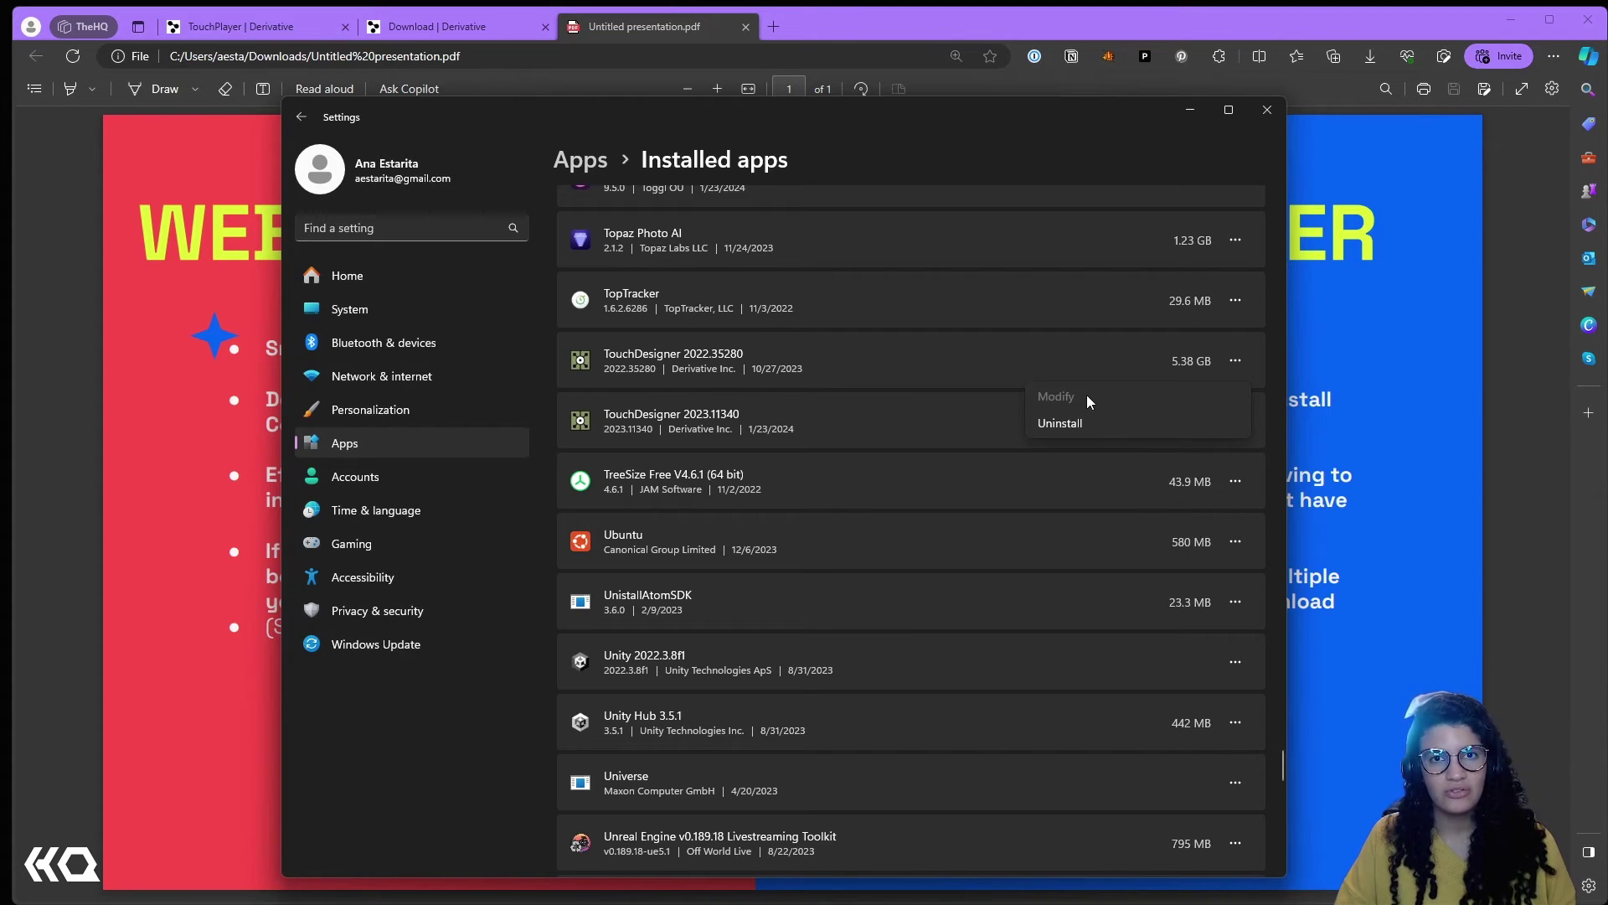
click(835, 410)
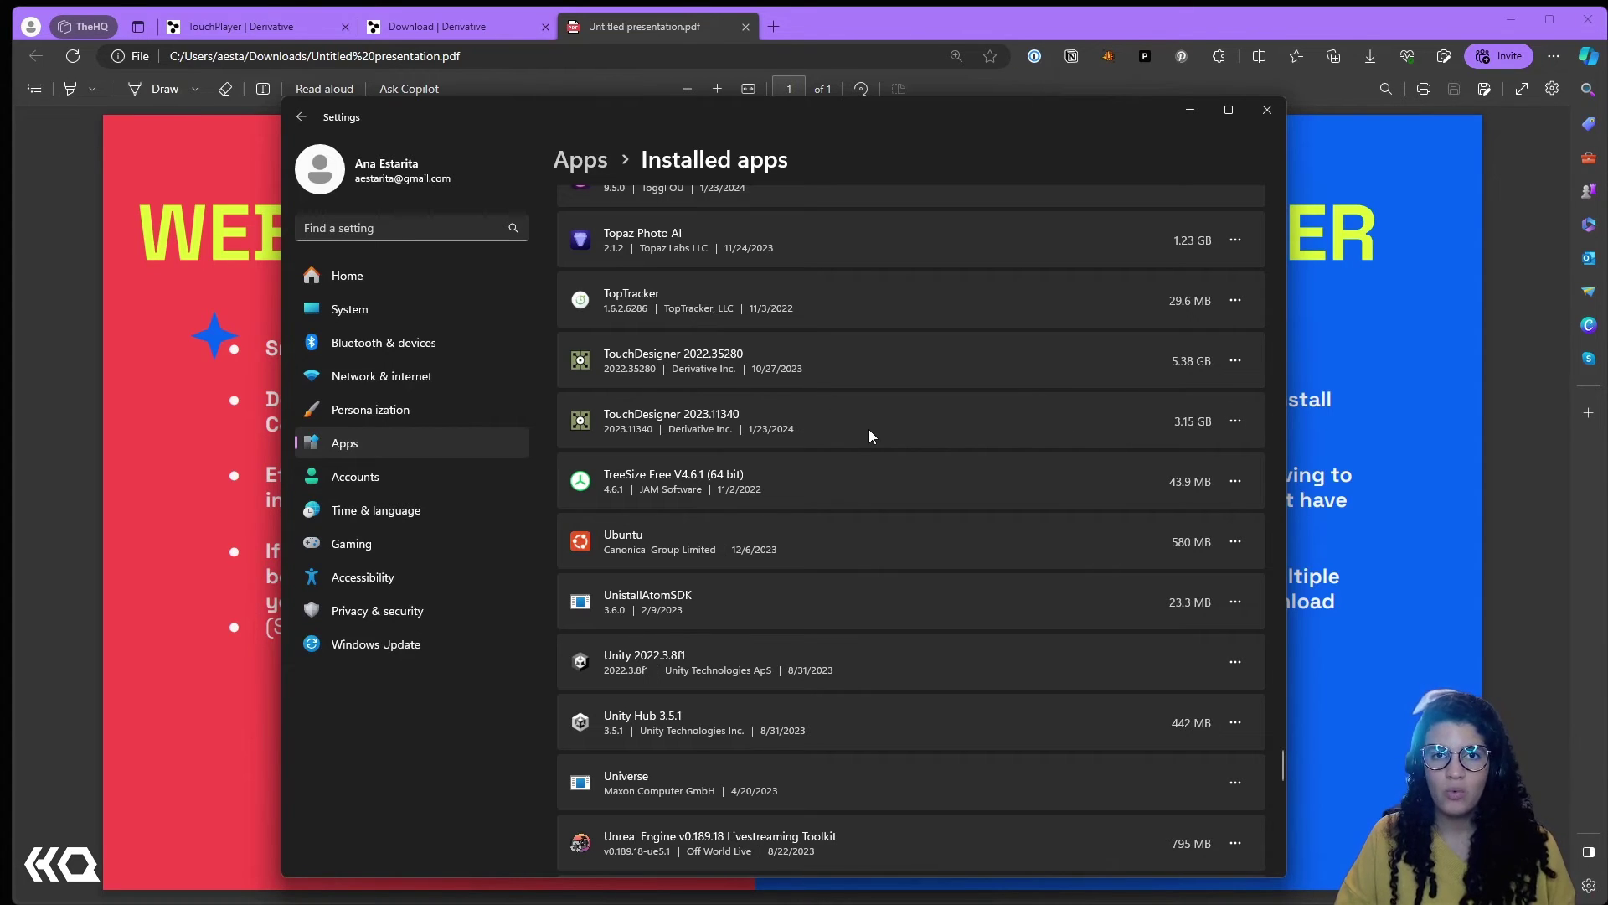
Step: Modify TouchDesigner 2023.11340 to add Kinect Azure and Nvidia Video, accepting the already-installed components warning
click(1235, 421)
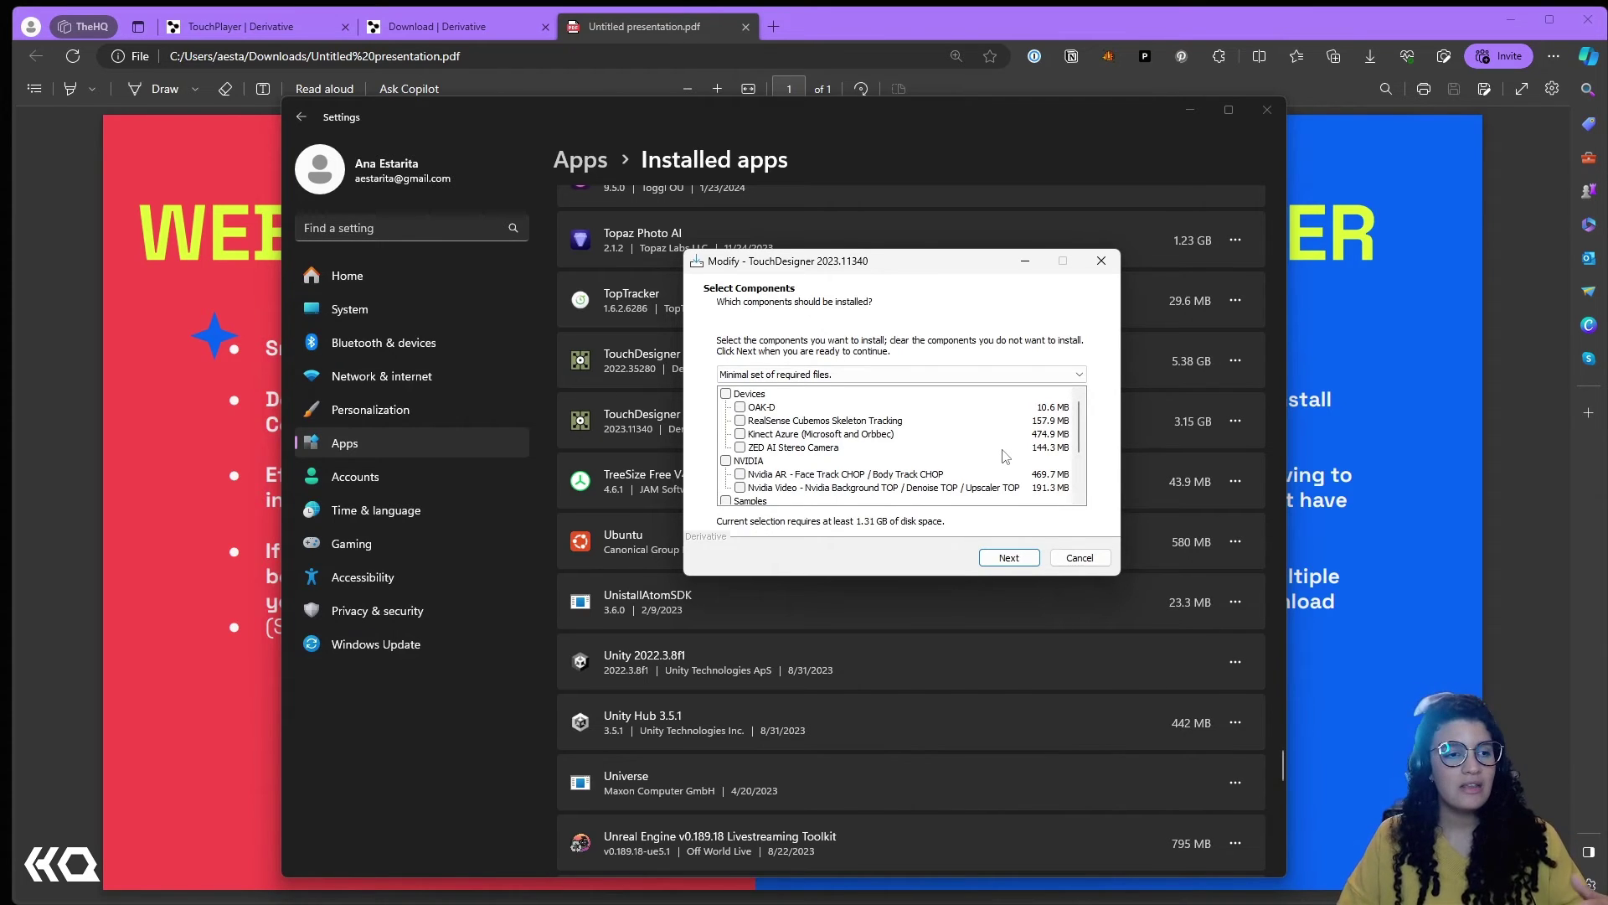
click(740, 434)
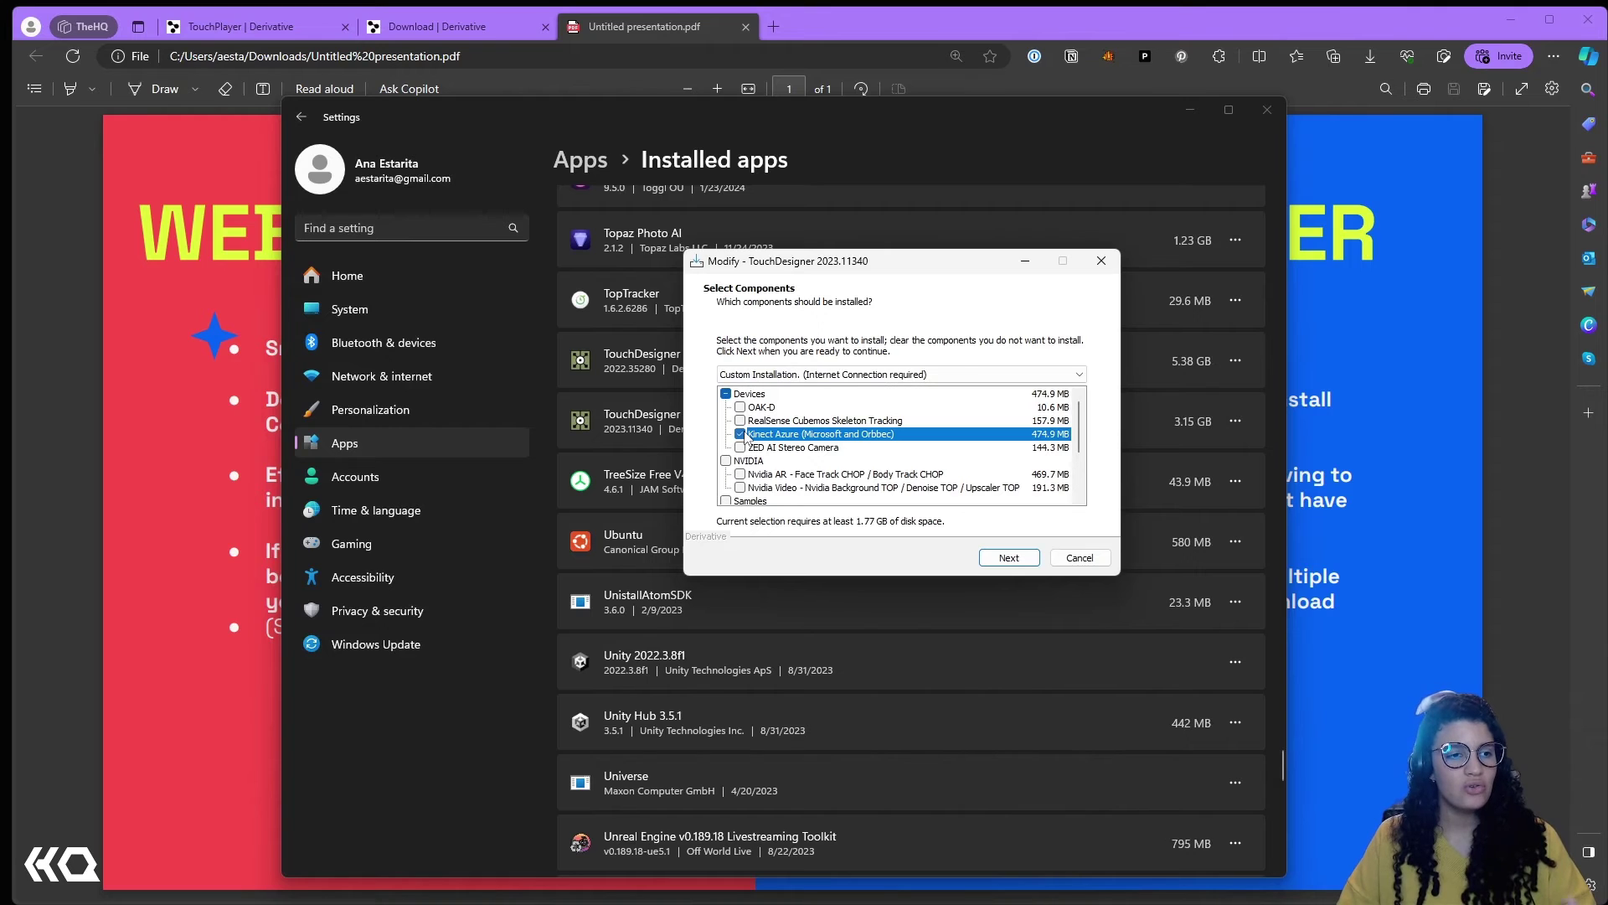
click(740, 487)
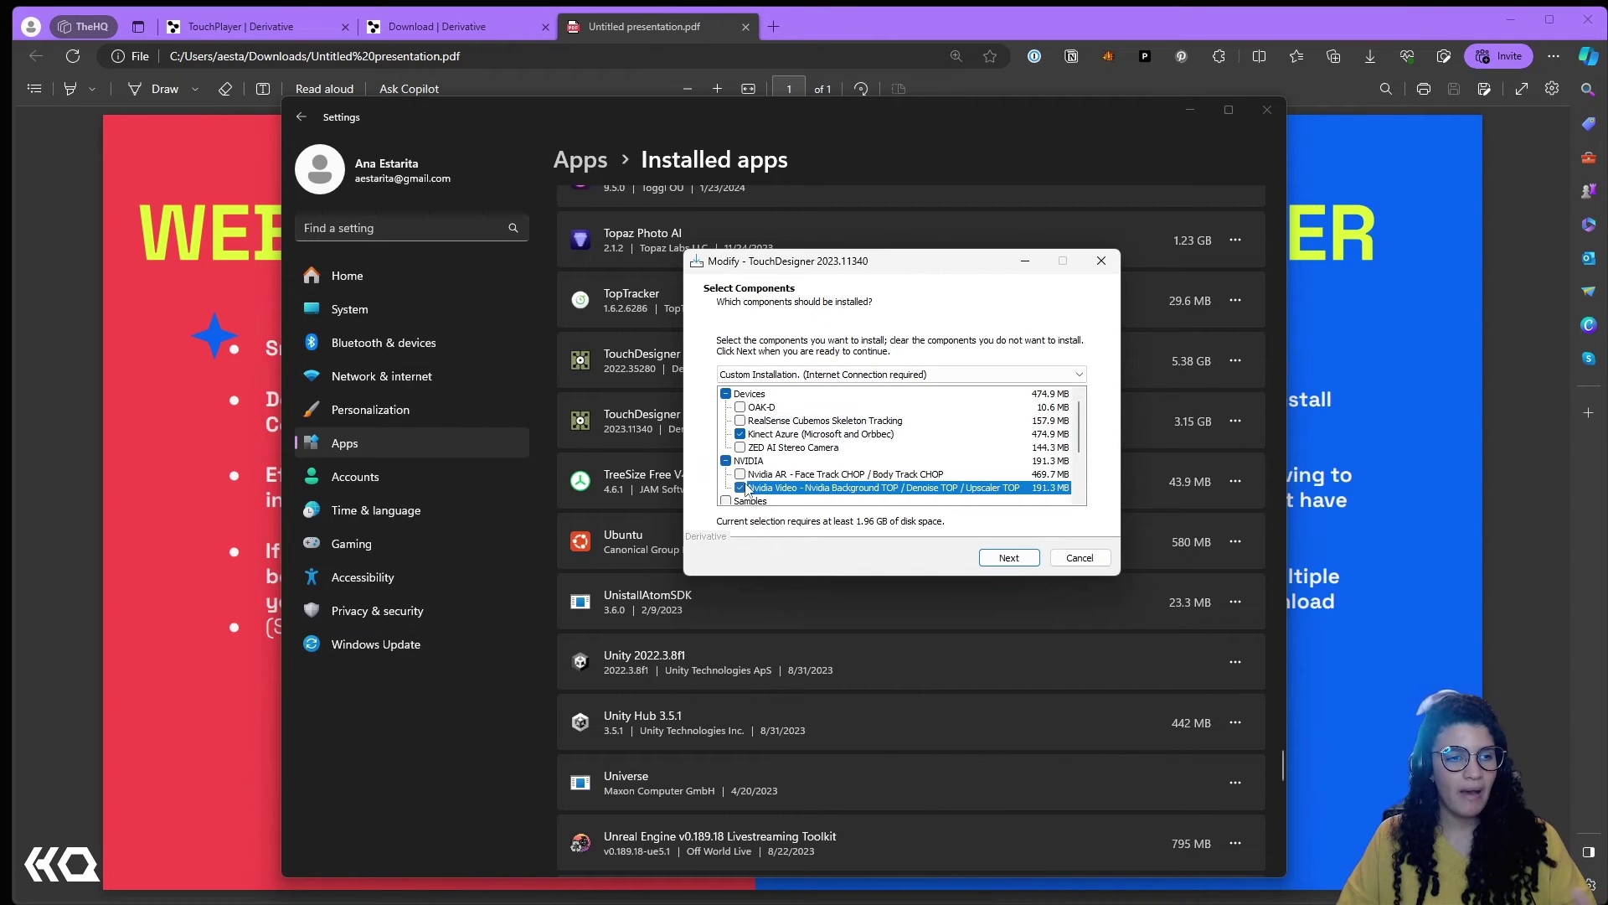
click(1001, 559)
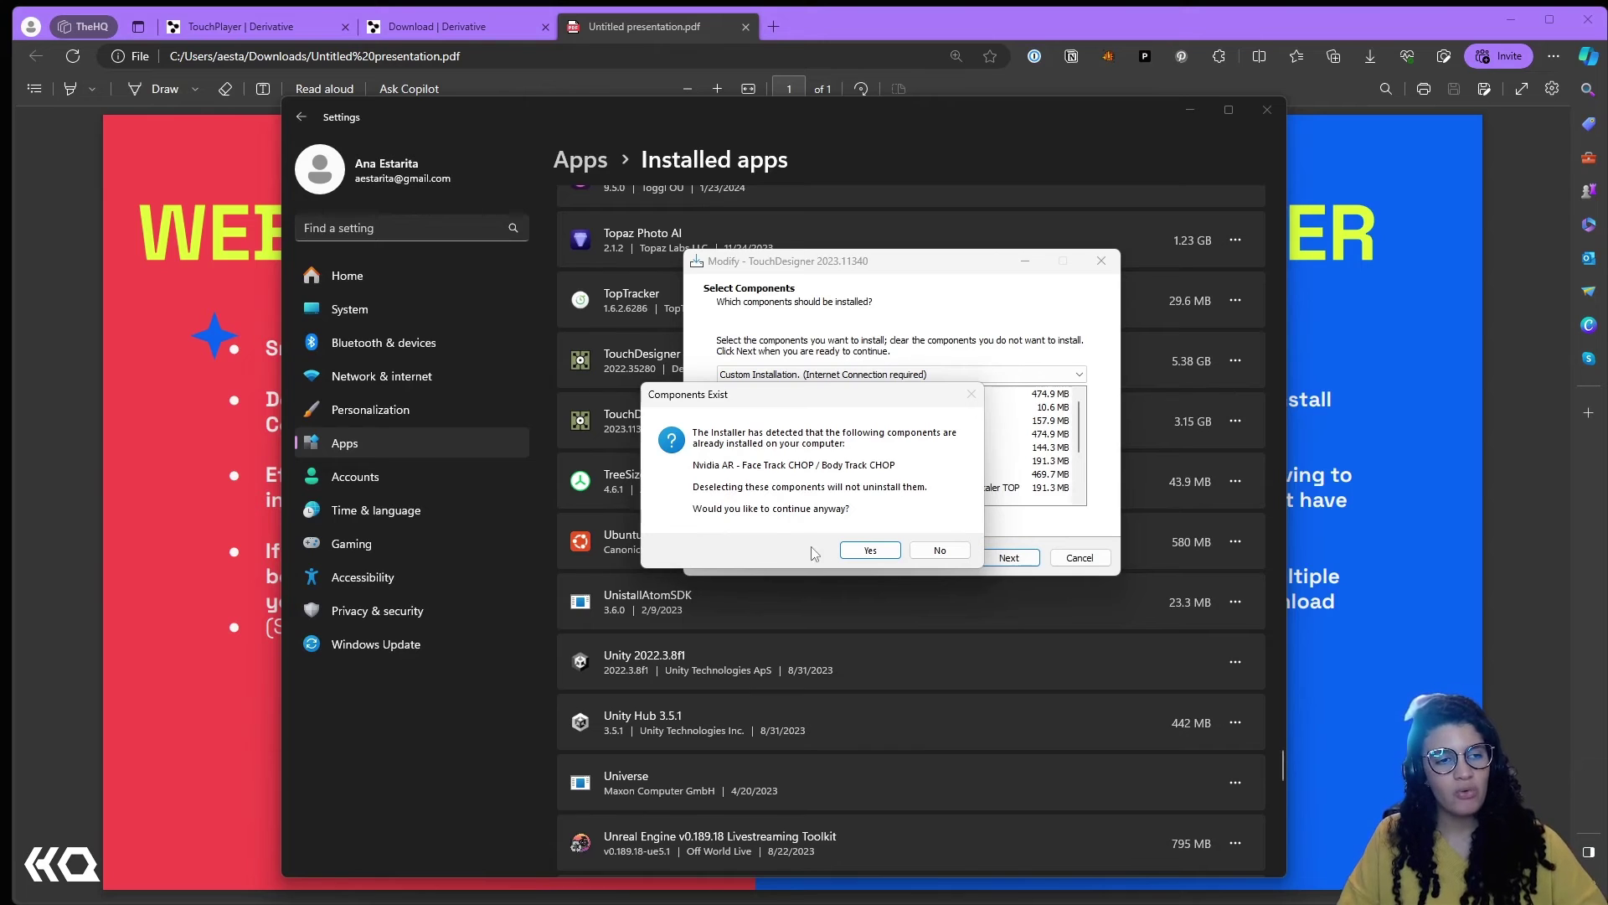
click(870, 549)
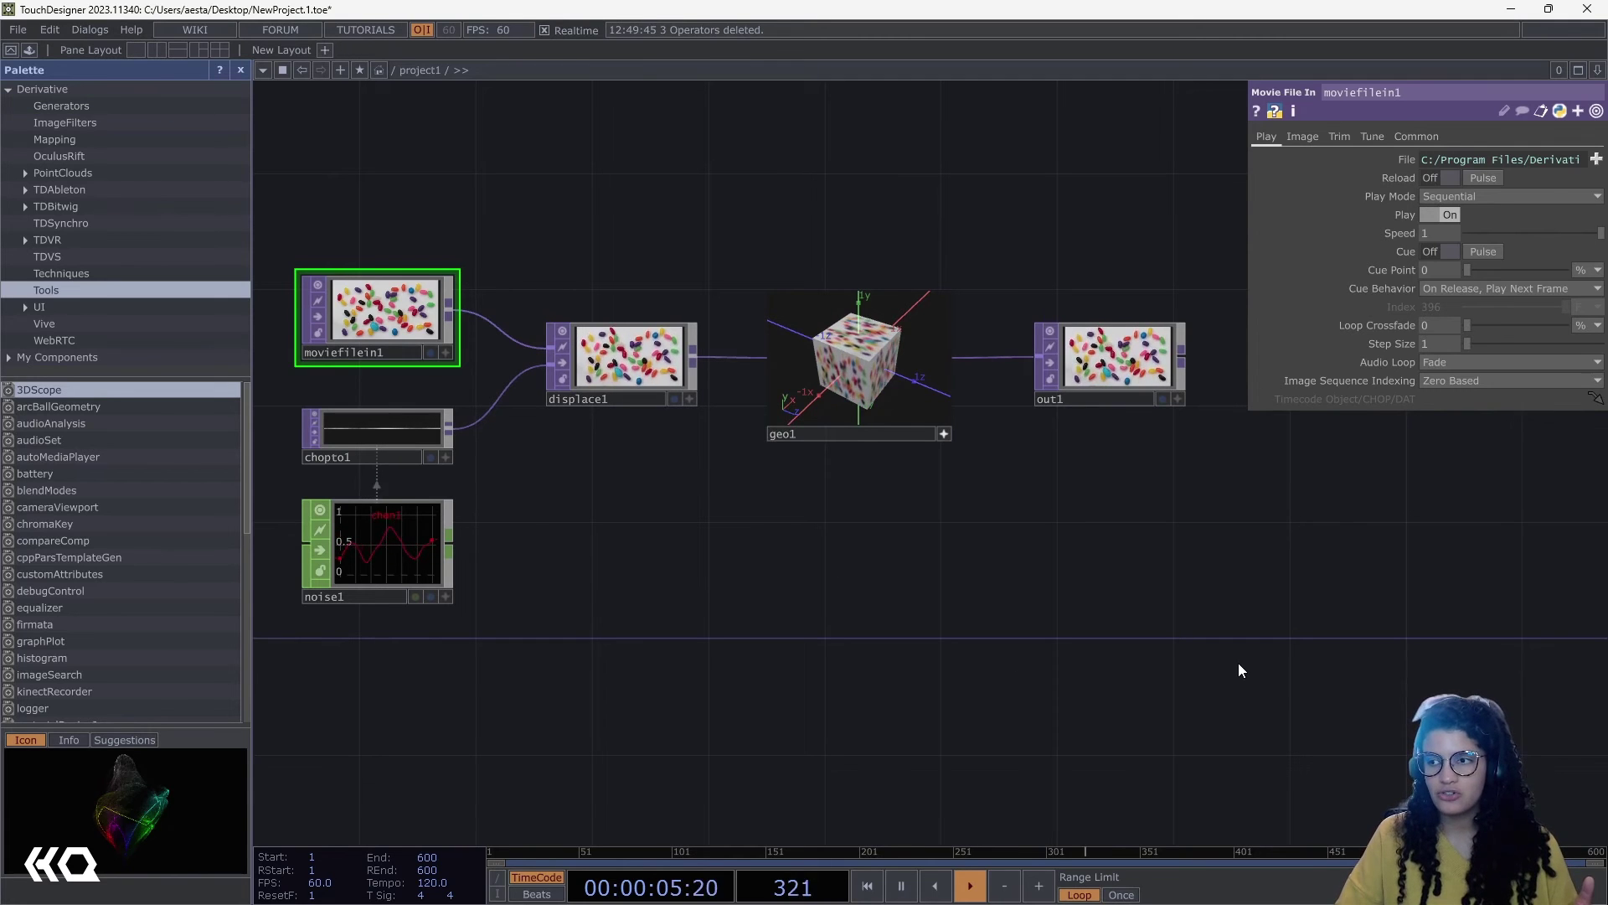
Step: Create a kinectazure1 TOP by searching 'kin', placed at the lower left of the network
right_click(776, 597)
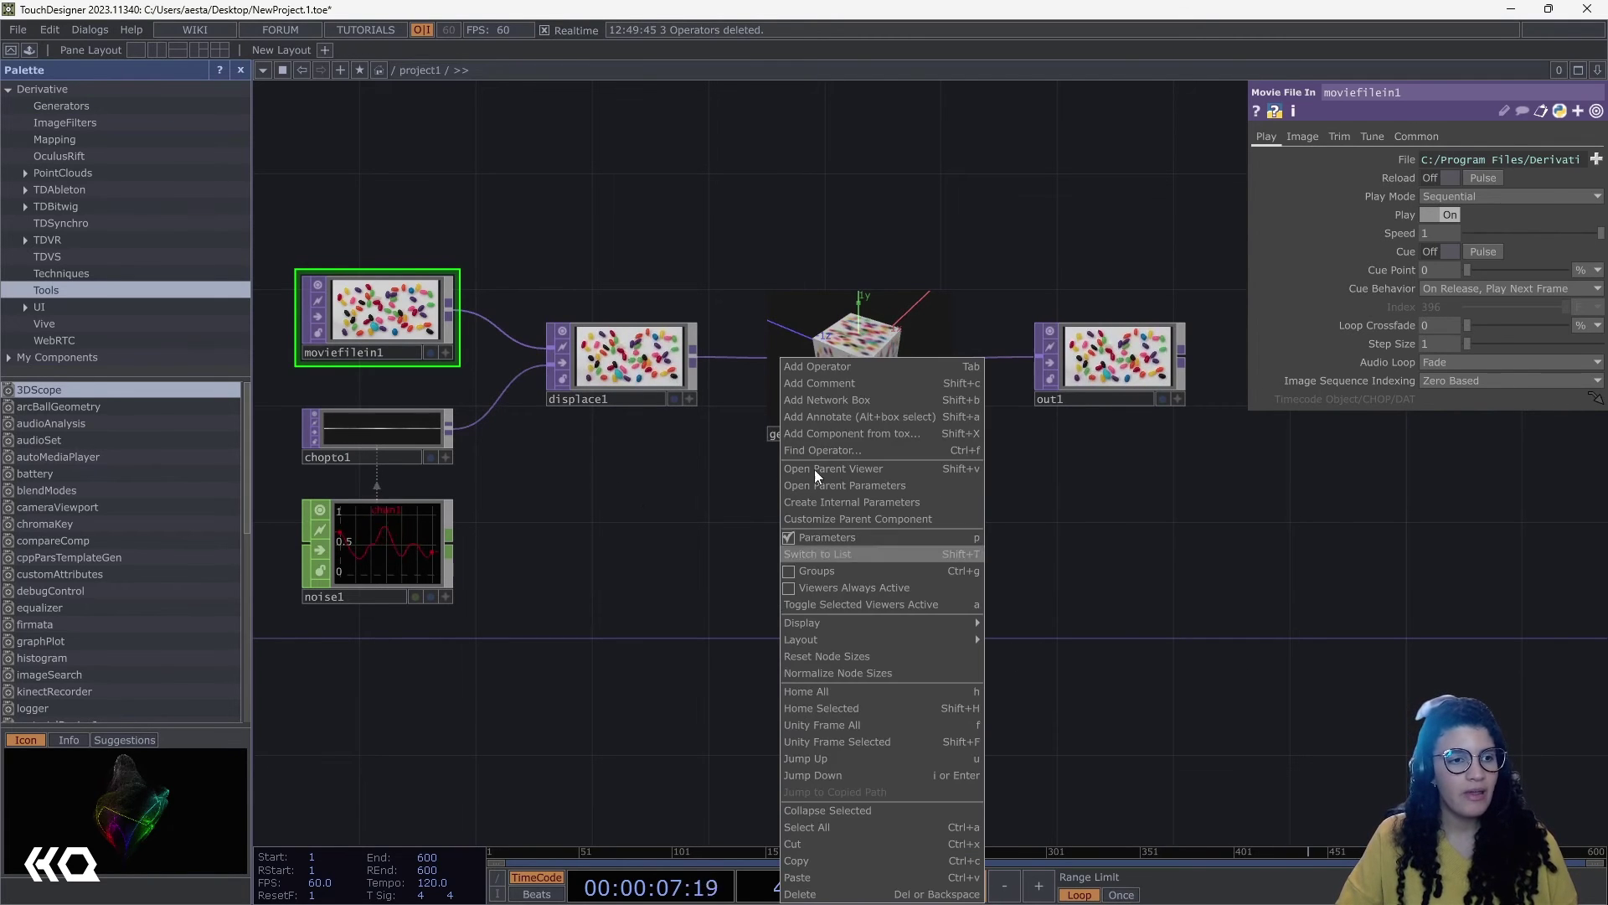
click(811, 367)
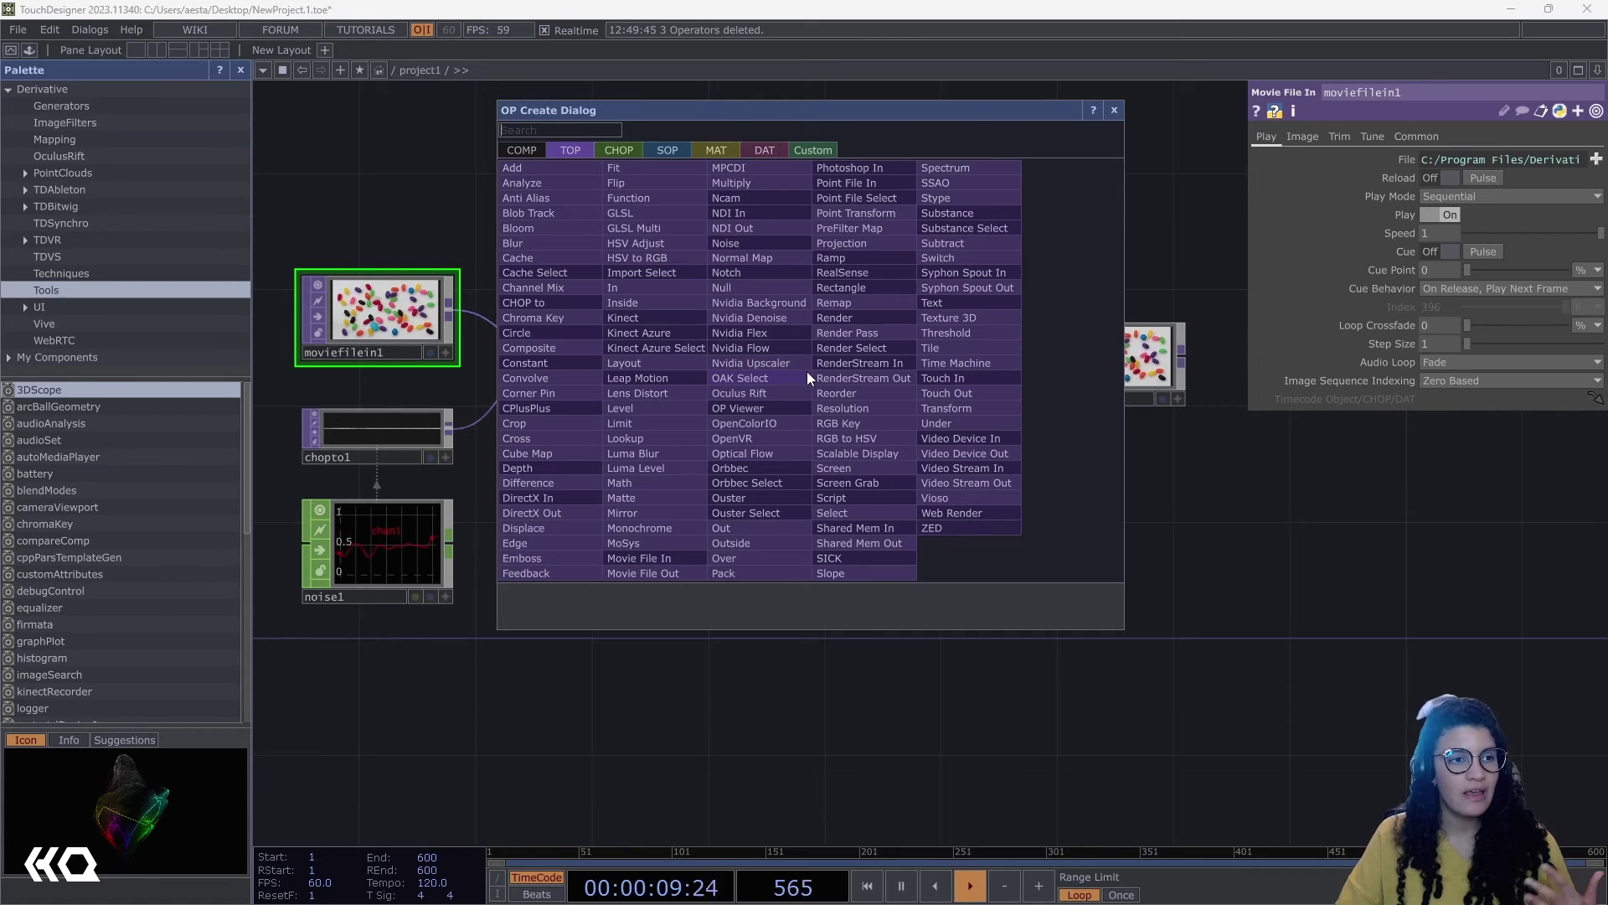
text(kin)
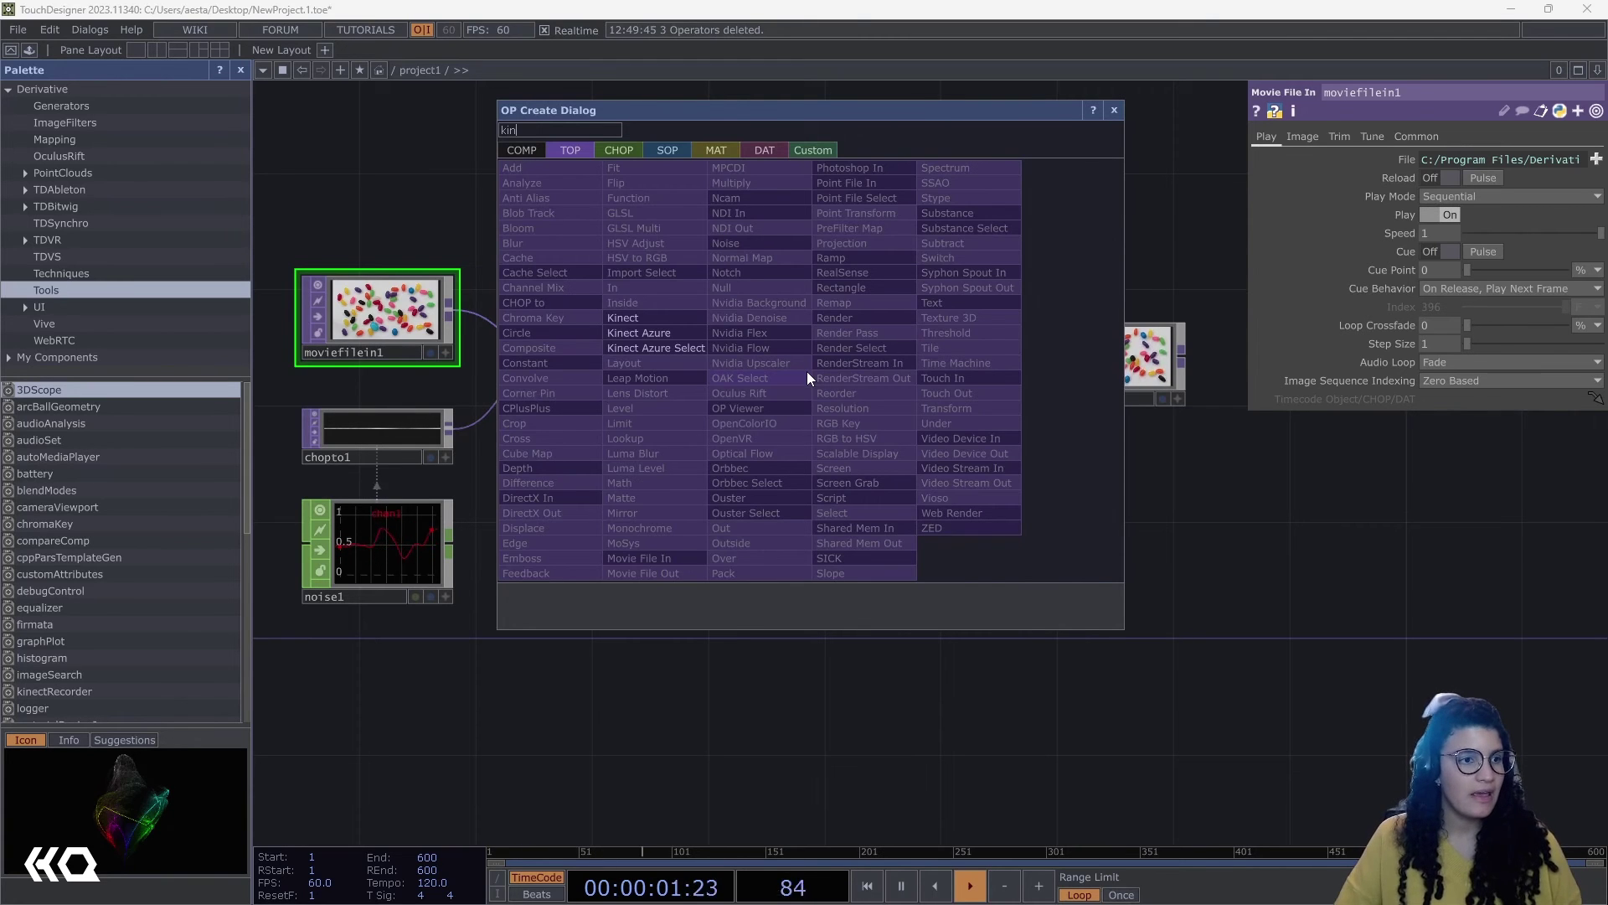
click(649, 332)
click(986, 571)
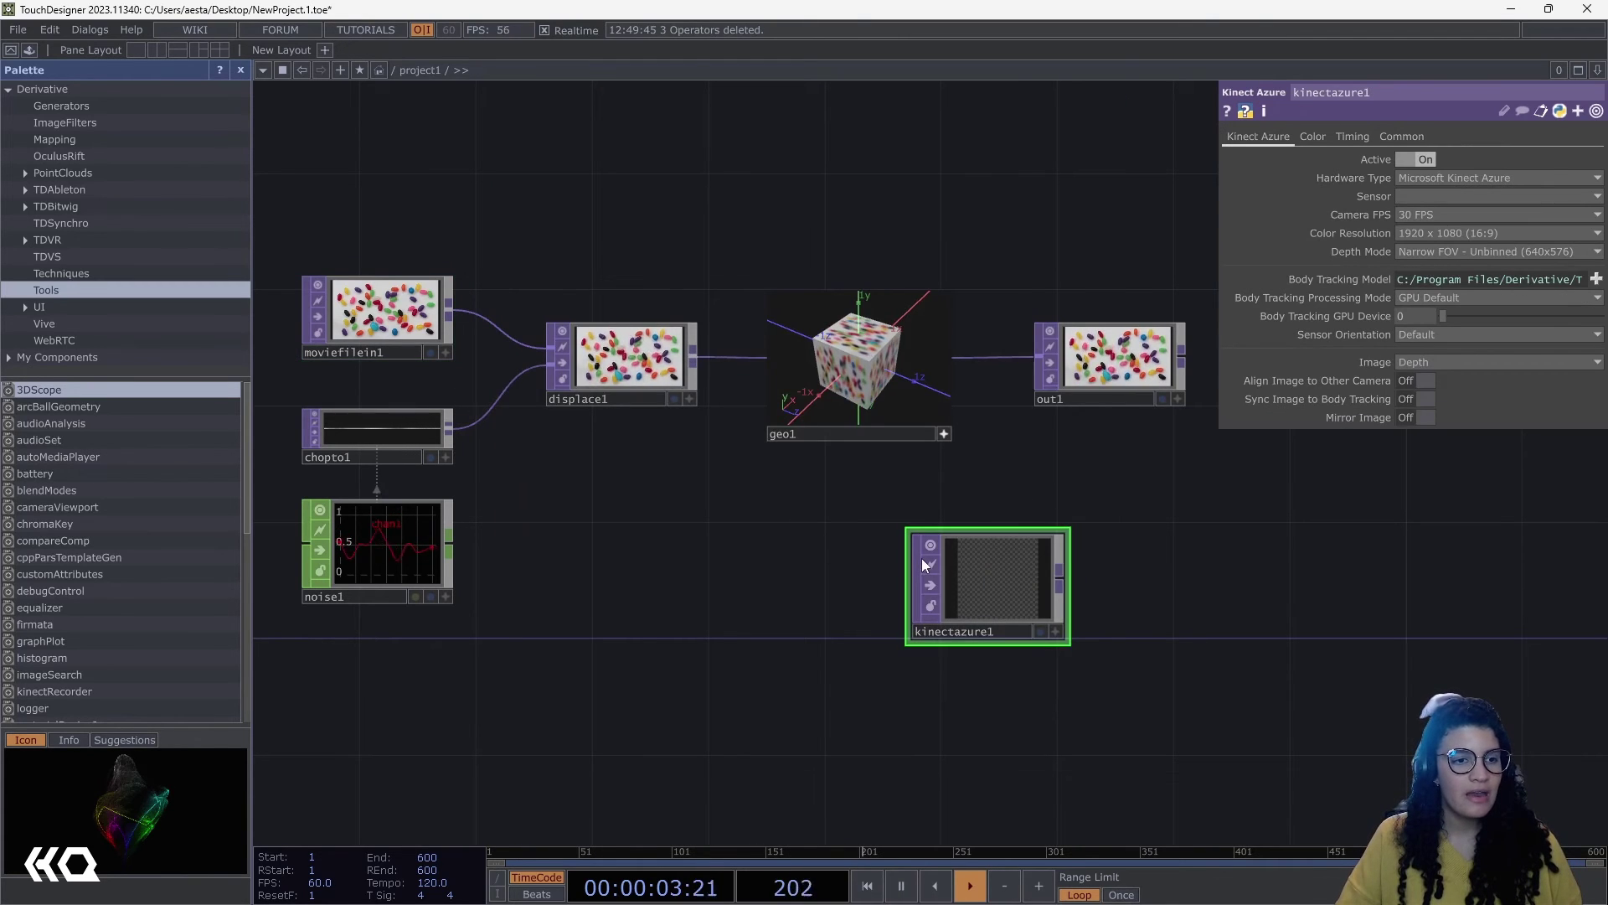
drag(972, 566, 712, 595)
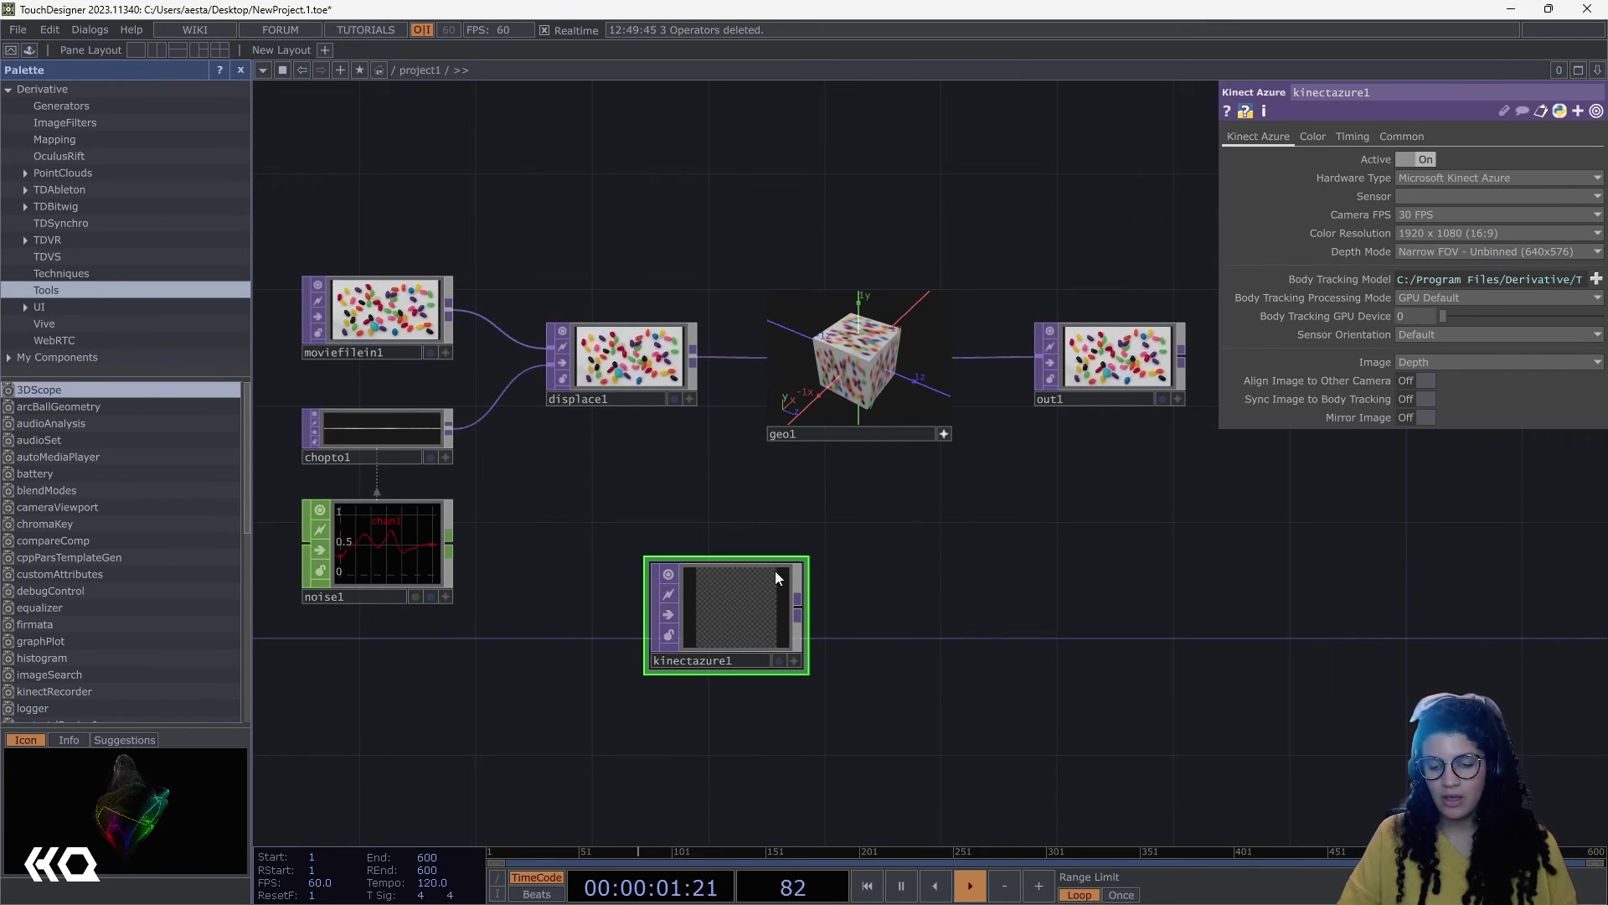
Step: Add an Nvidia Background TOP (nvbackground1) at the right of the network
right_click(1001, 603)
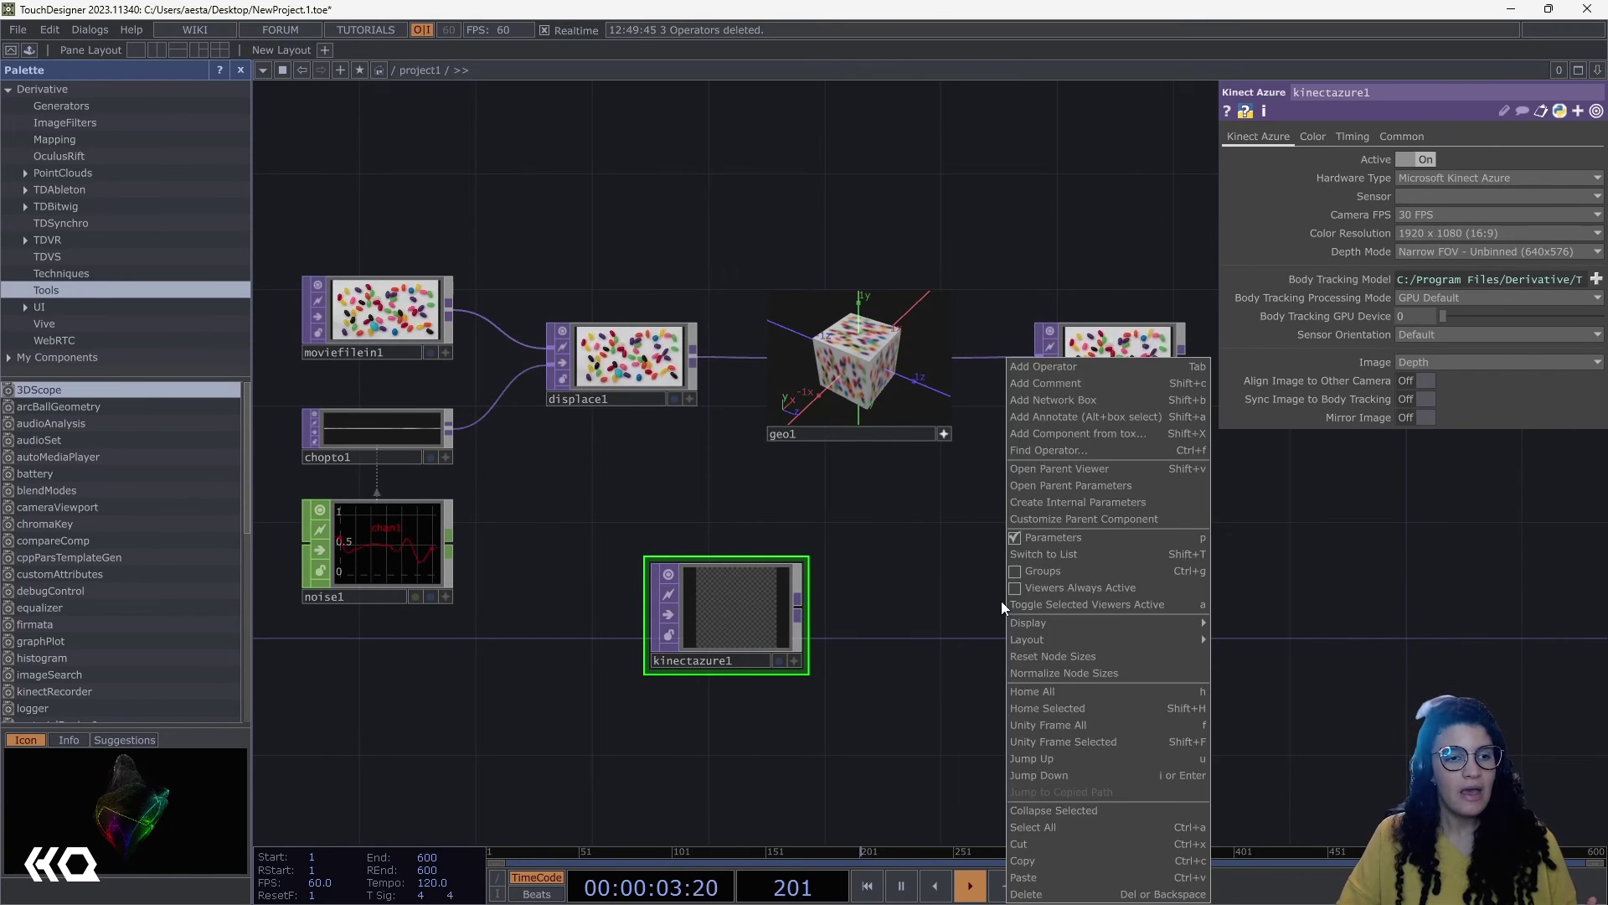
click(1039, 366)
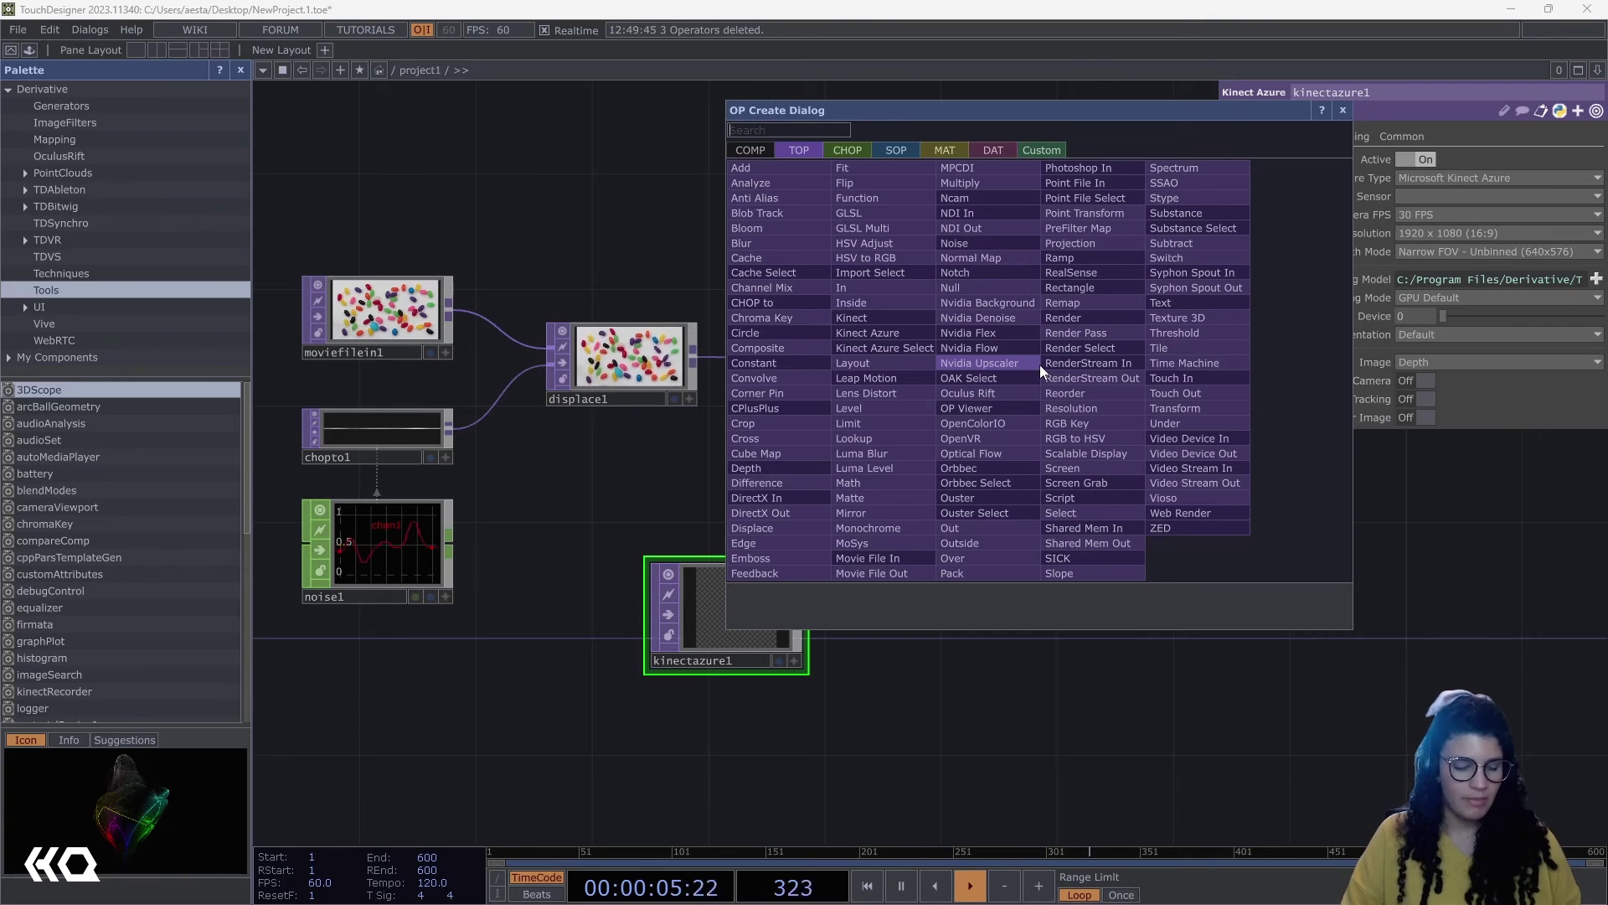
text(nvi)
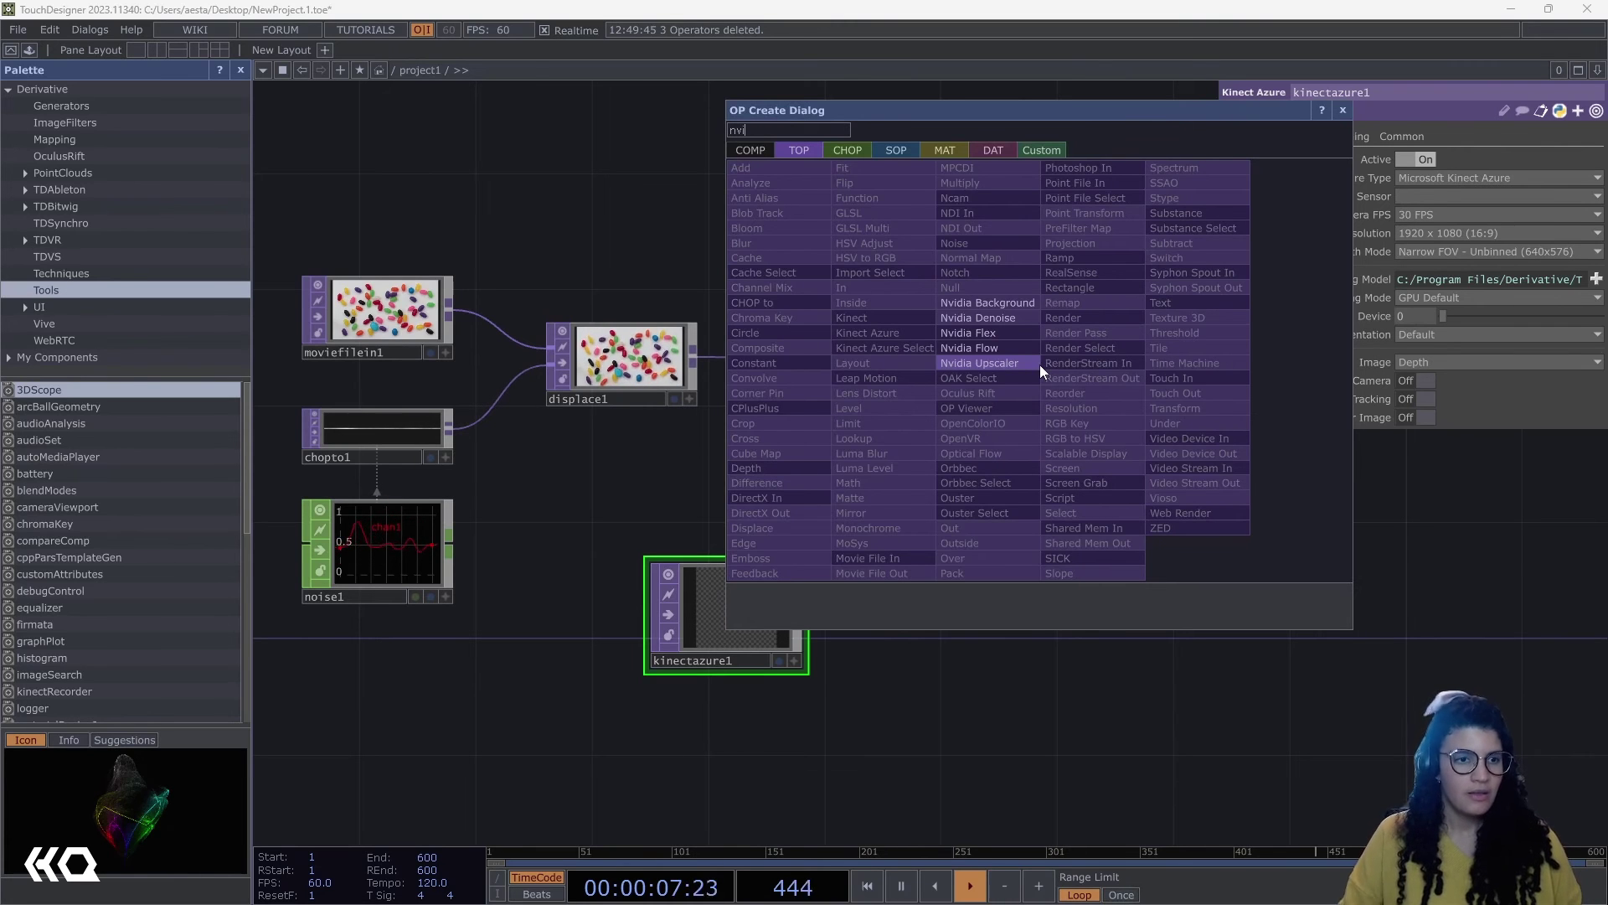
click(1012, 303)
click(1207, 528)
Step: Add a Video Device In TOP left of nvbackground1 and wire it into nvbackground1
right_click(995, 598)
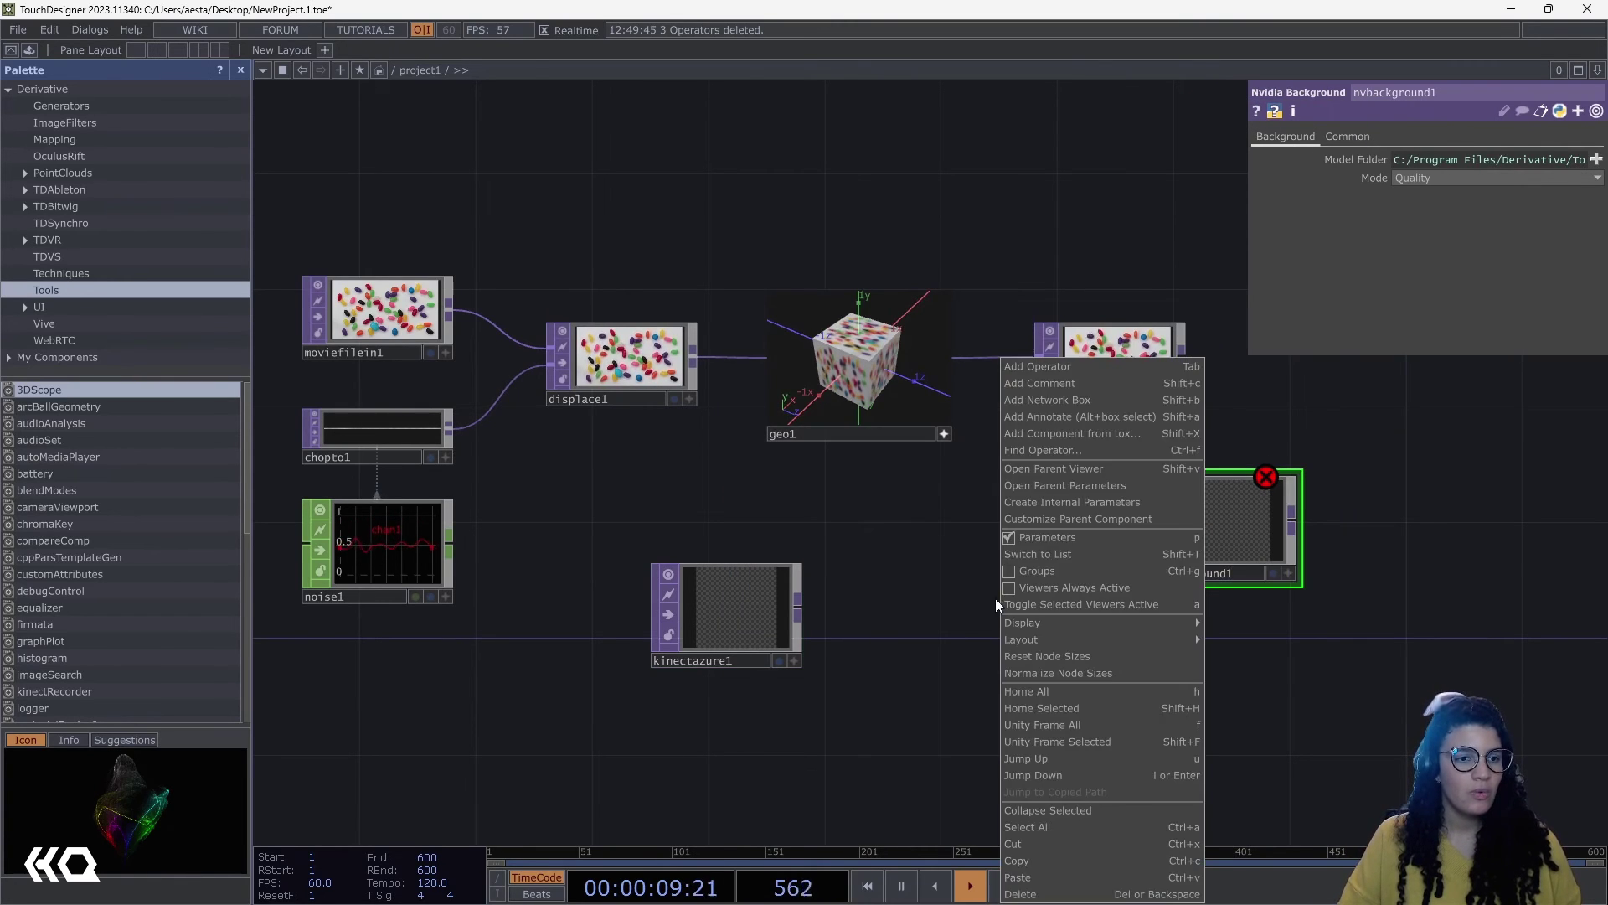
click(1024, 366)
text(vi)
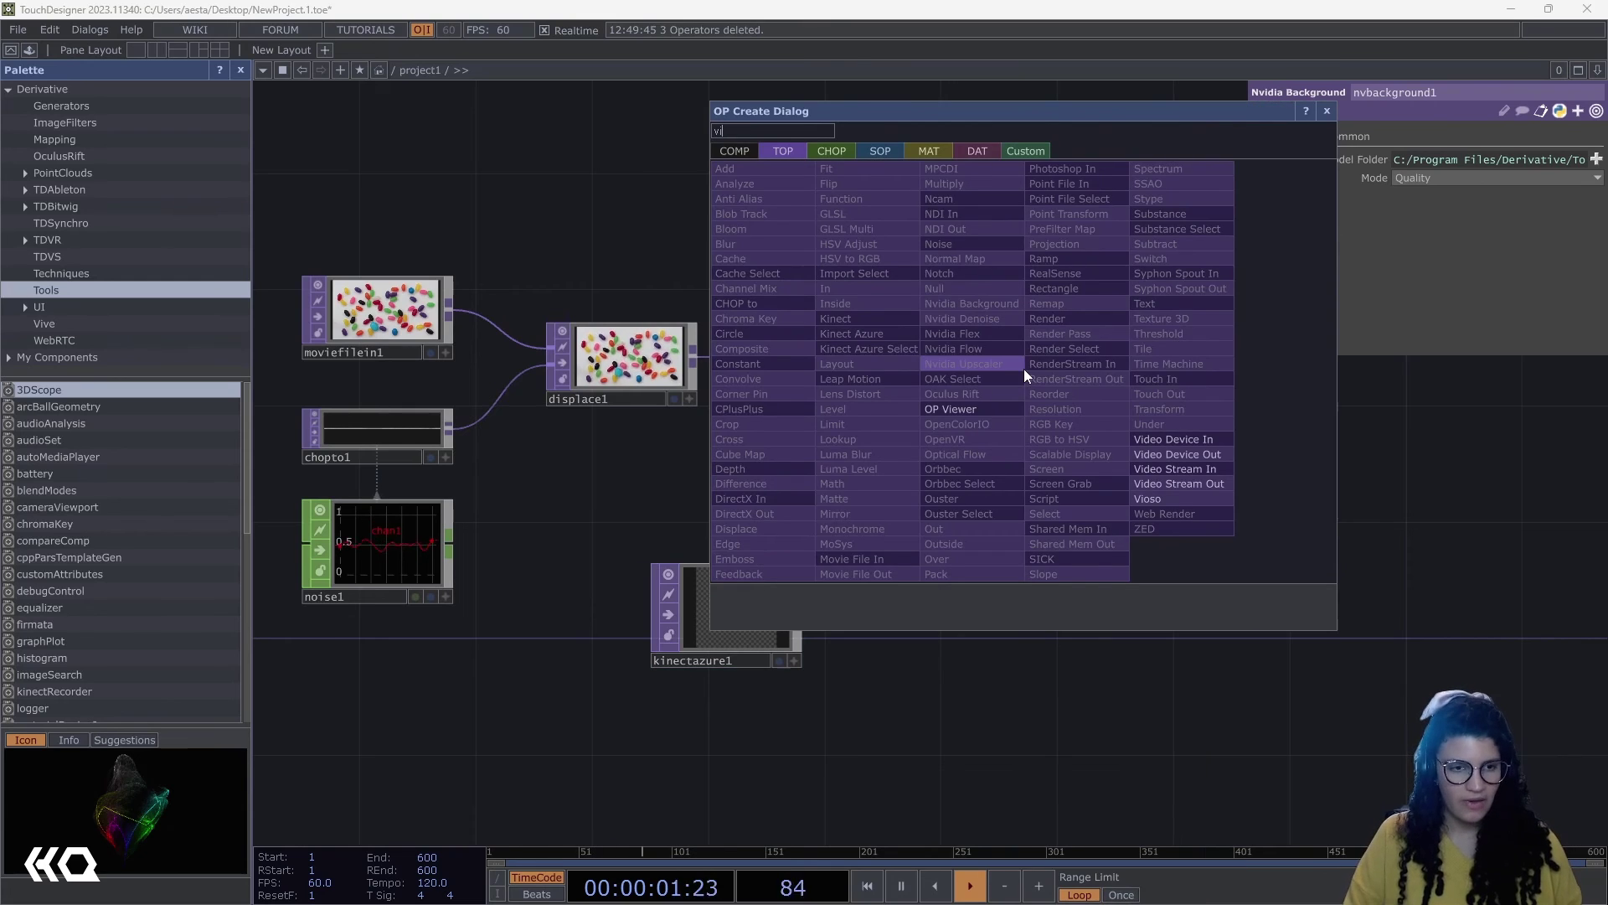
click(1203, 437)
click(997, 540)
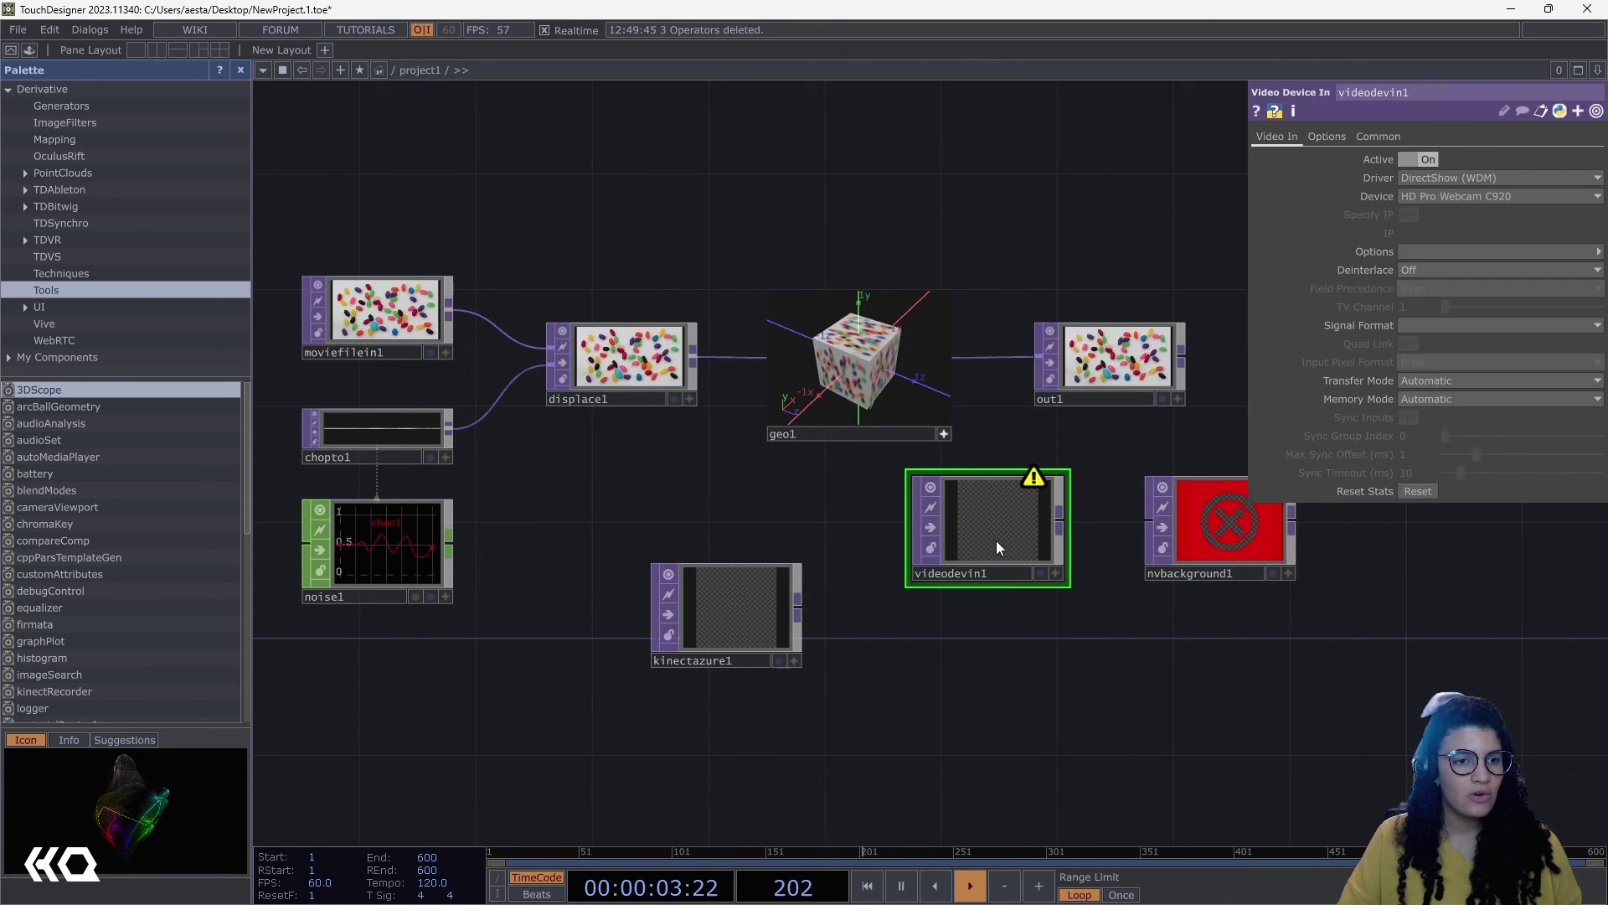
drag(1063, 521, 1147, 521)
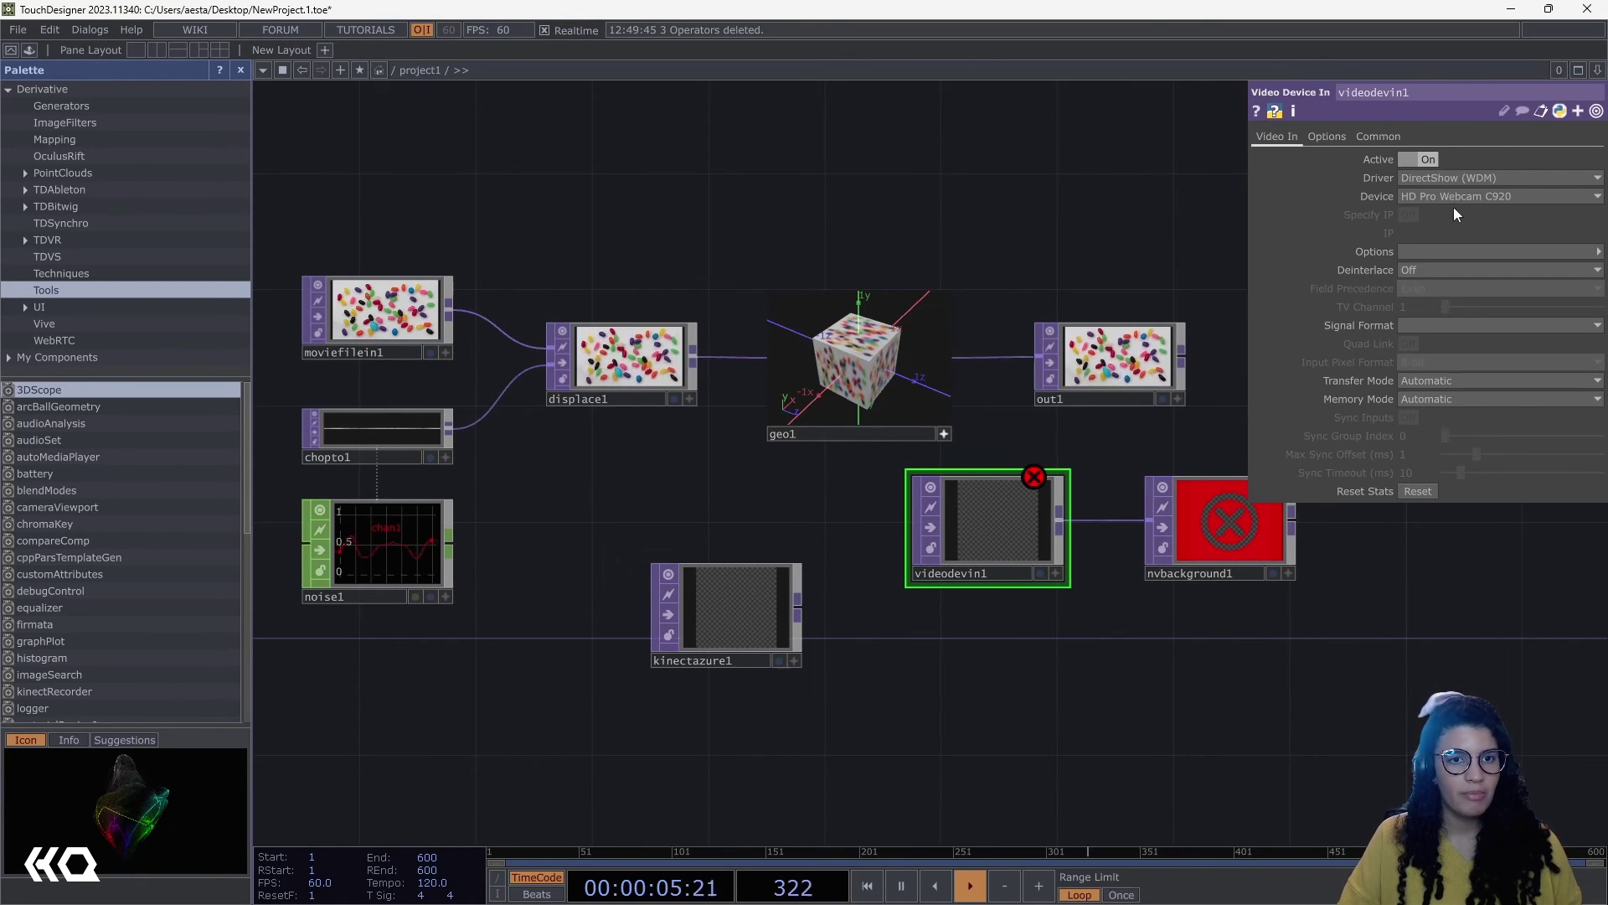
Step: Set videodevin1's Device to SplitCam Video Driver
click(1496, 198)
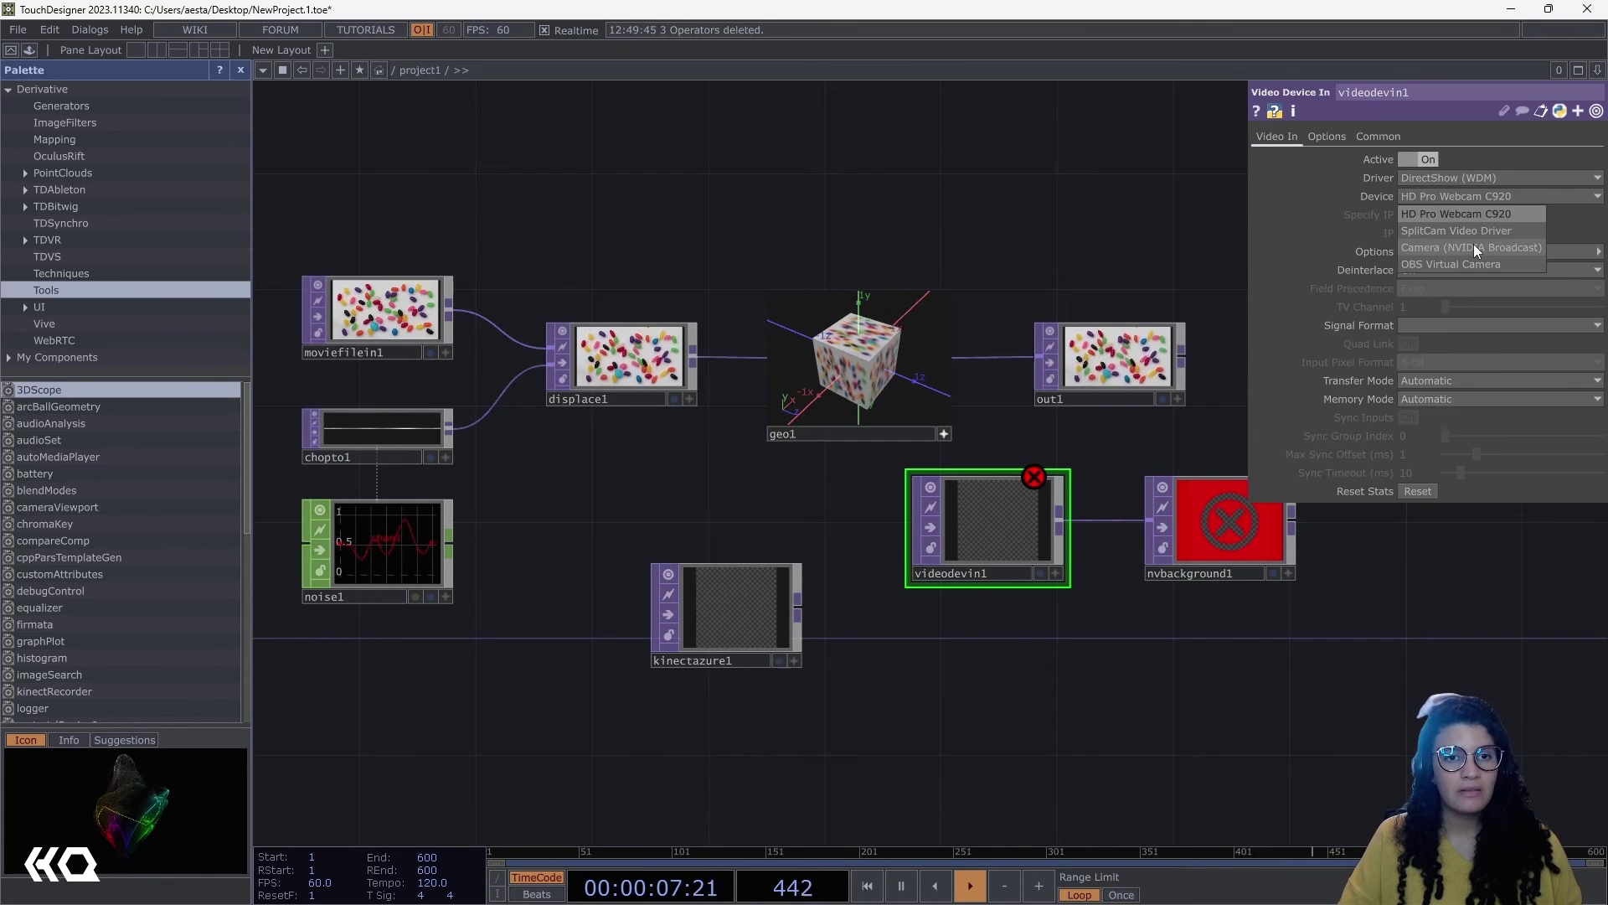
click(1472, 231)
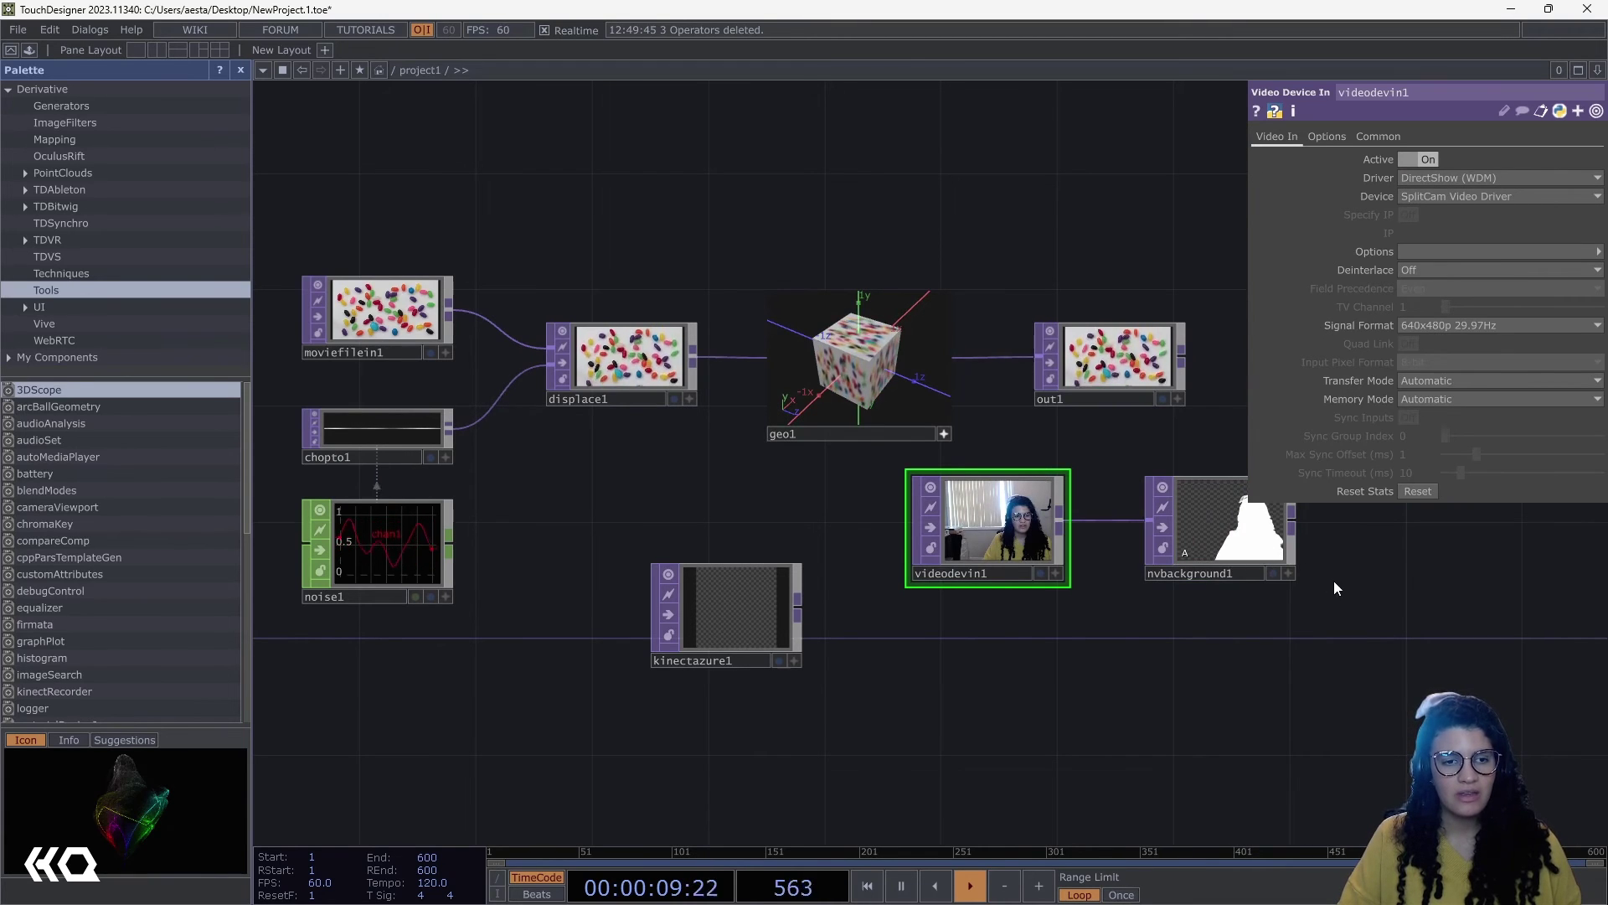
scroll(1331, 580, down, 3)
scroll(1261, 615, up, 5)
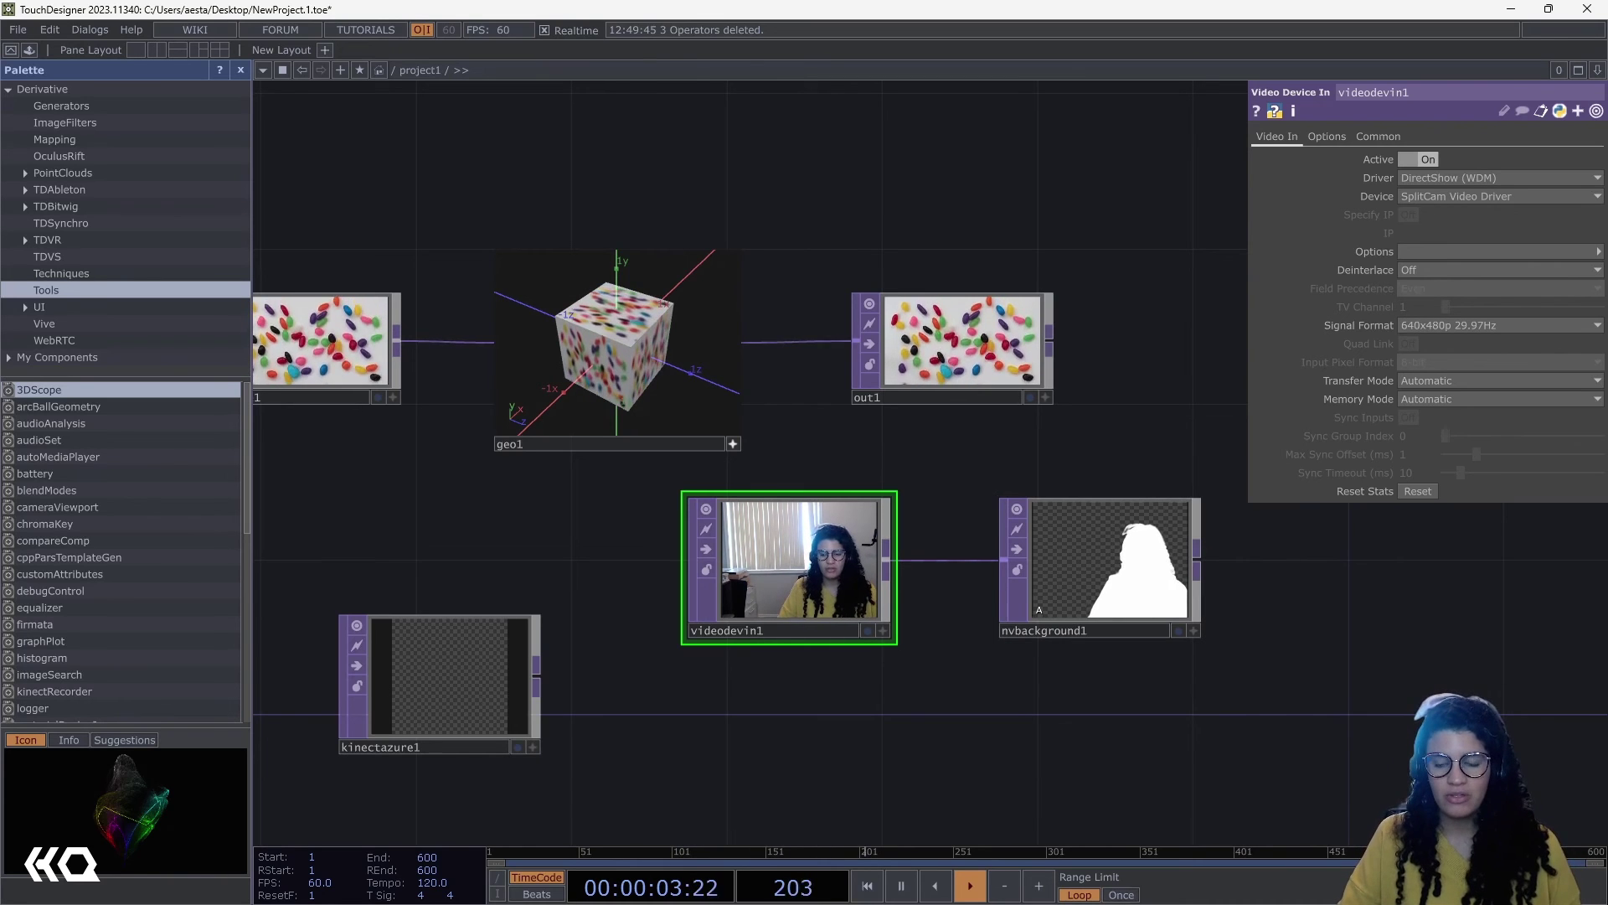
Step: Return to the Windows Settings Installed apps window and move it higher on screen
key(alt+Tab)
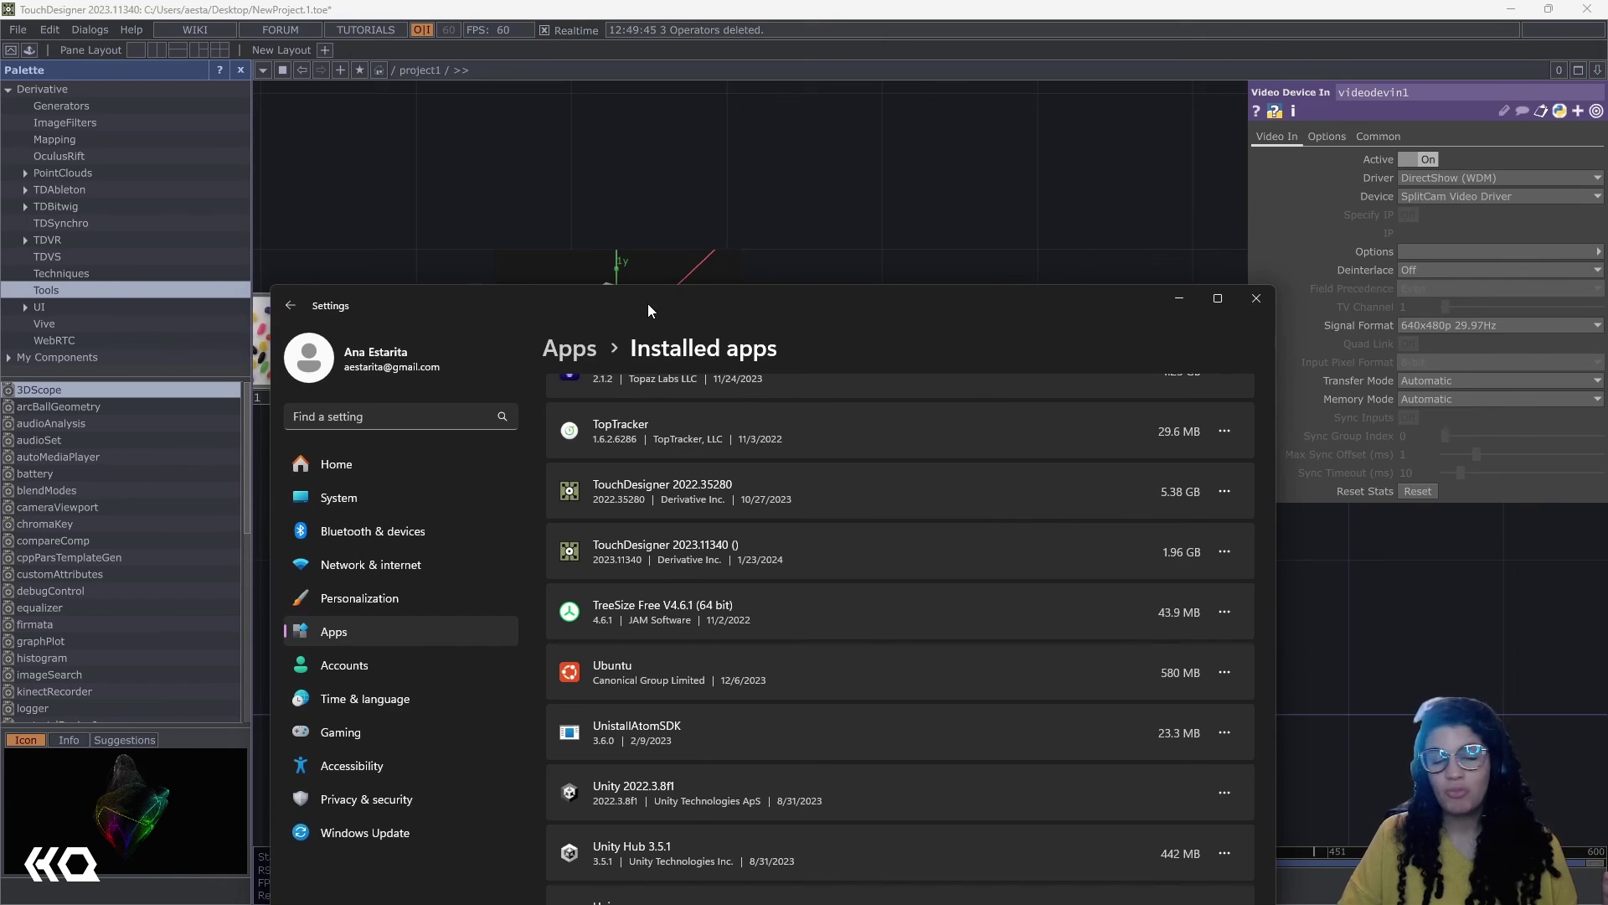
drag(646, 300, 657, 185)
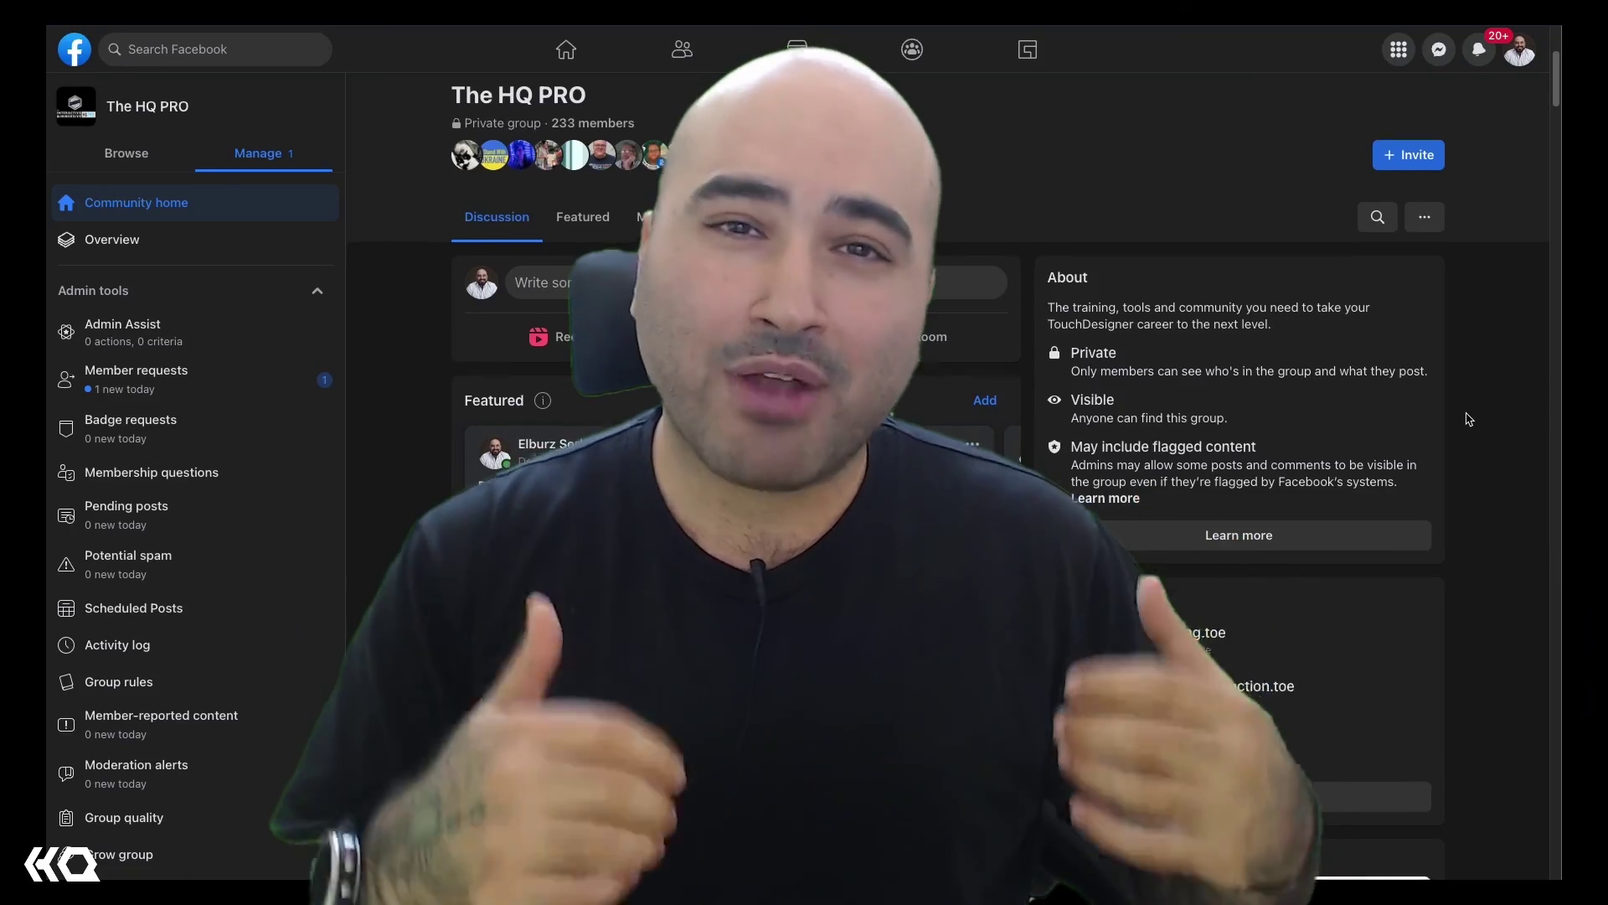
Step: Scroll down The HQ PRO Facebook group page to its recent shared files
scroll(1468, 419, down, 2)
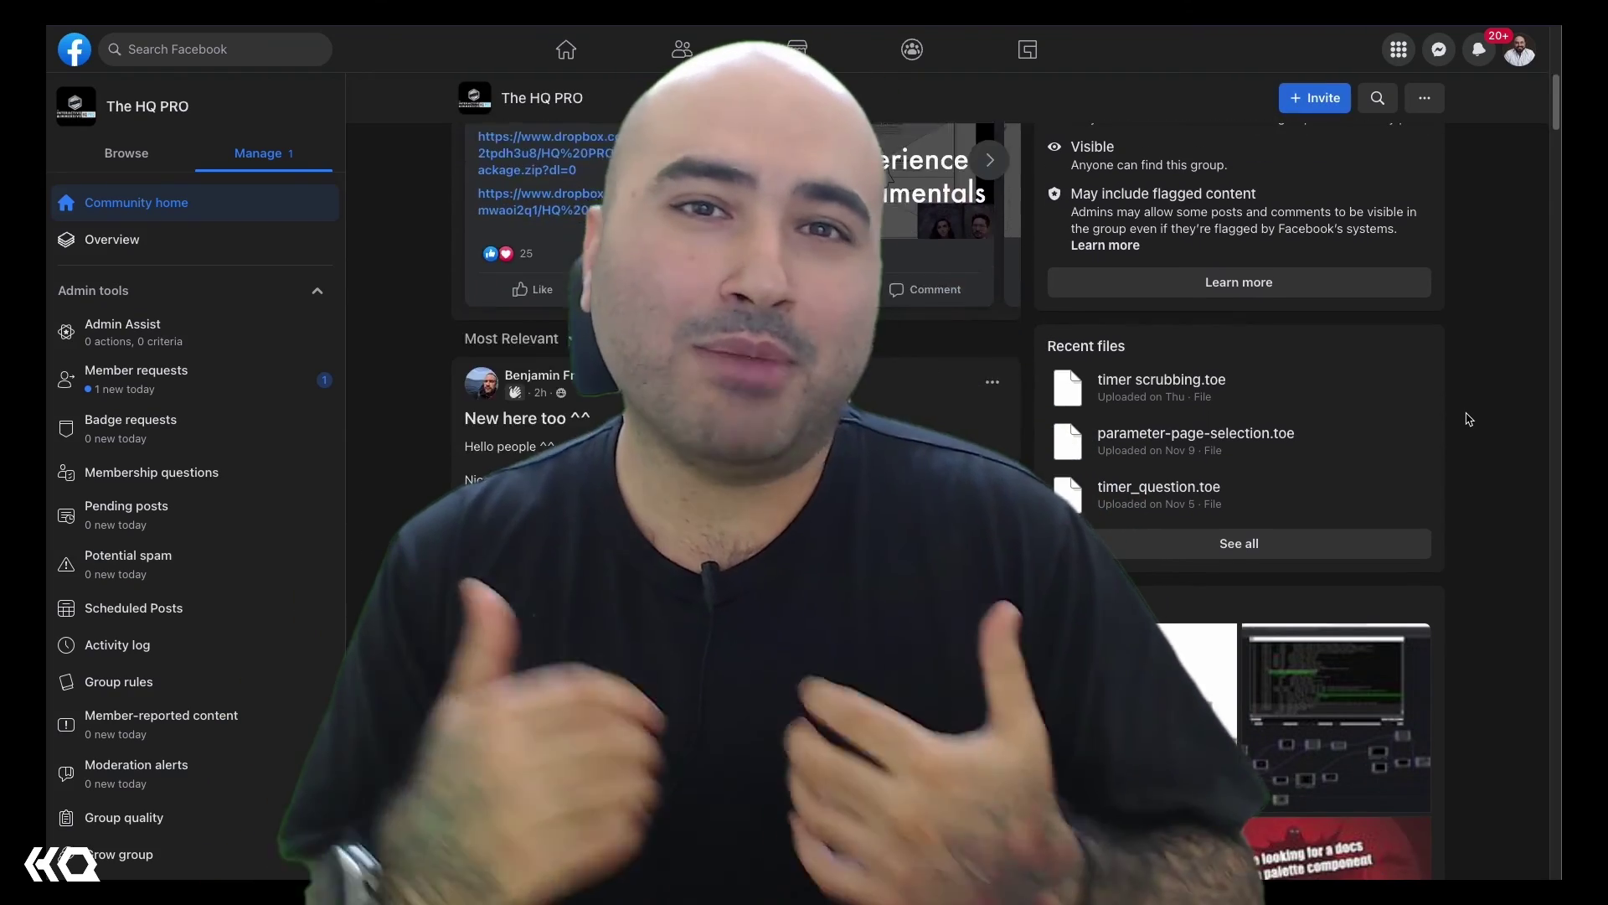